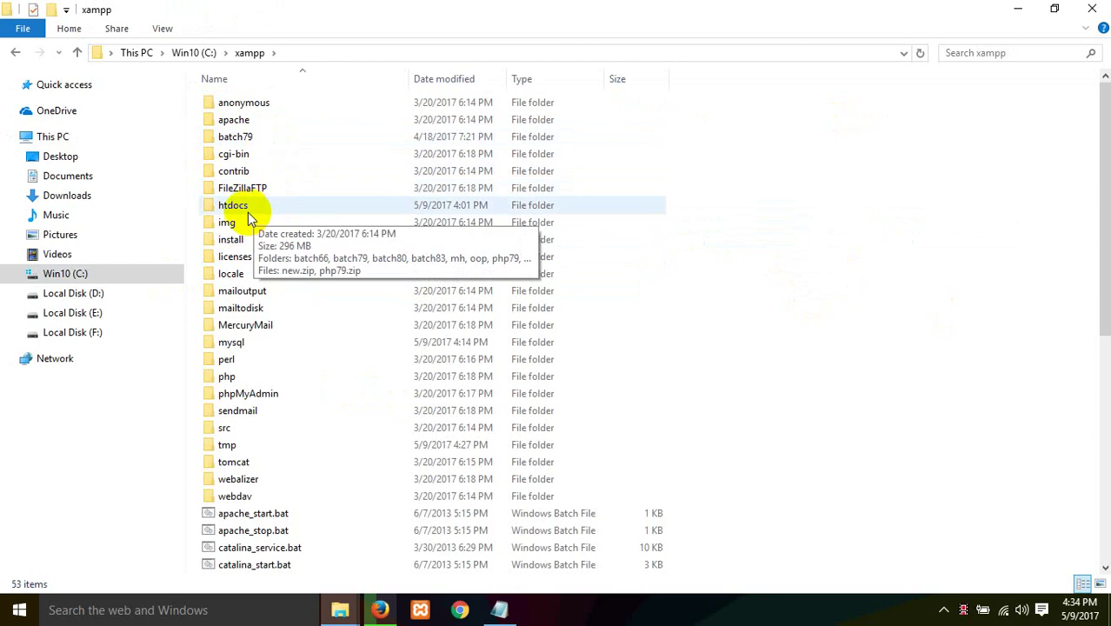
Step: Delete the old batch83 folder from C:\xampp\htdocs and close File Explorer
double_click(248, 213)
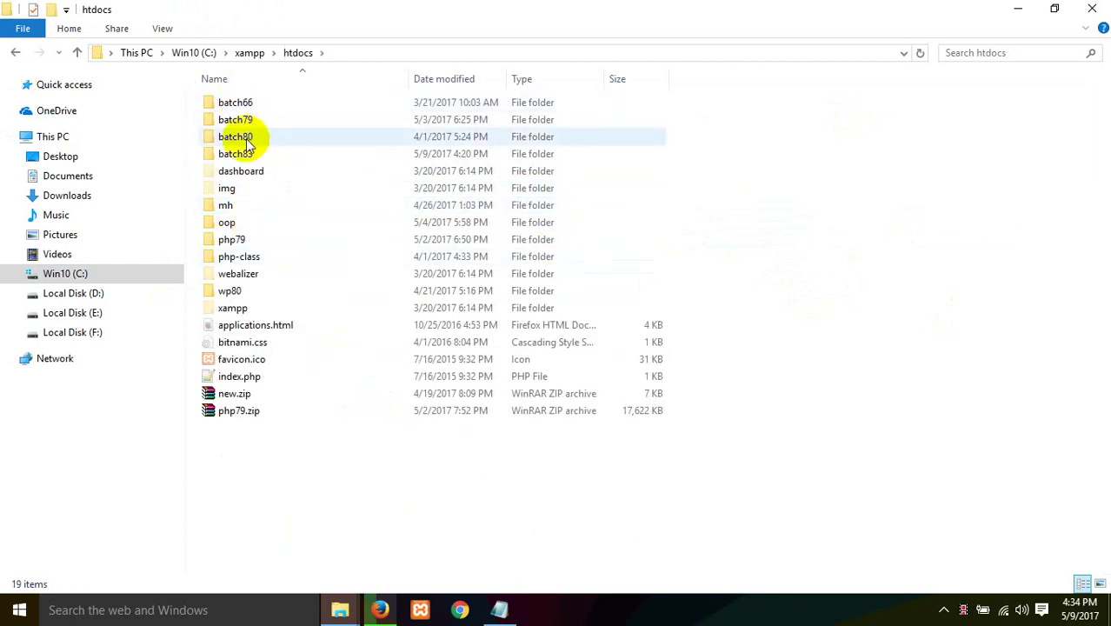
click(247, 154)
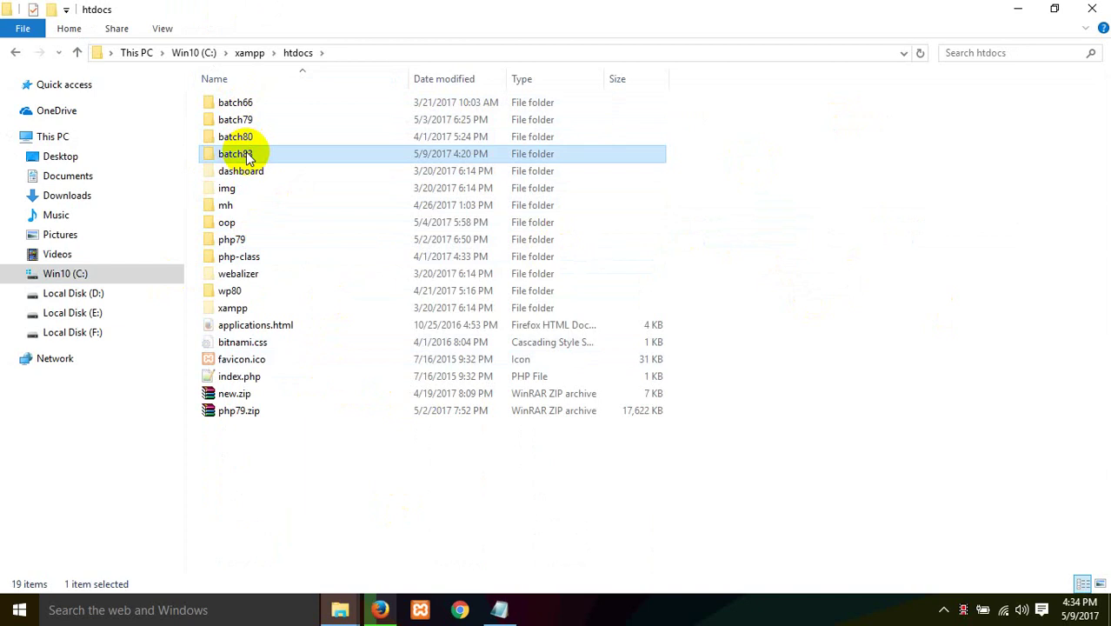
key(Delete)
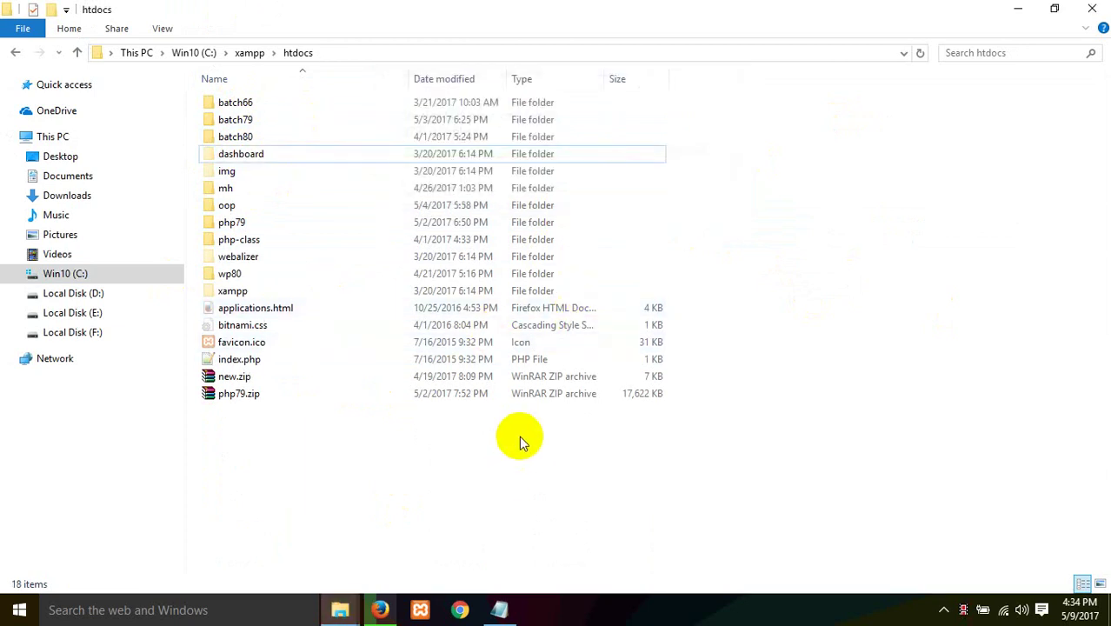
key(alt+Up)
key(alt+Up)
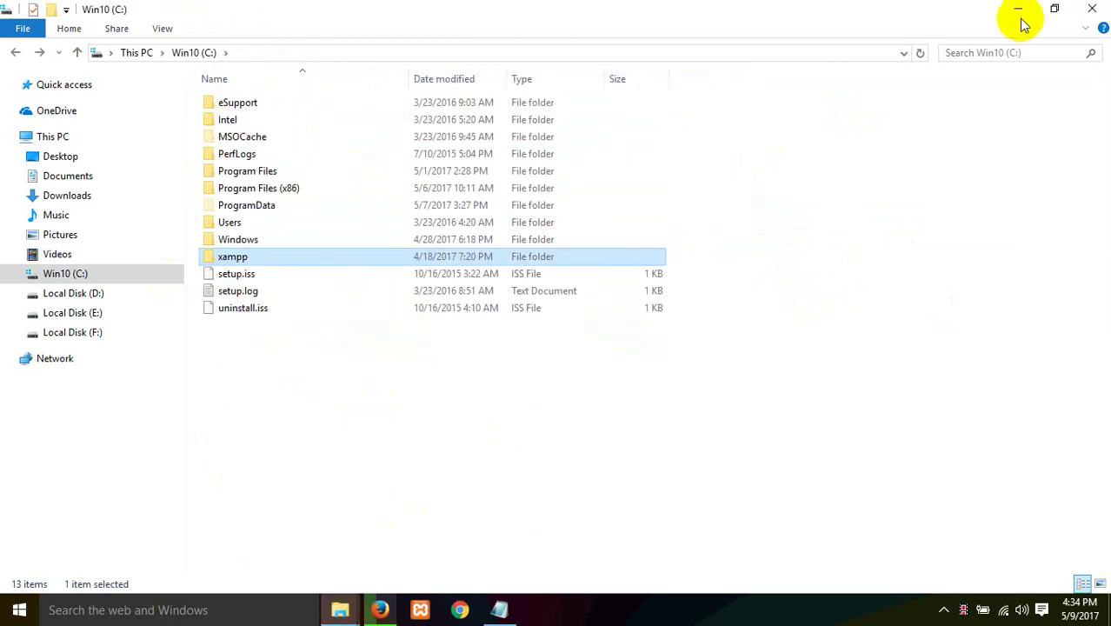
click(1096, 8)
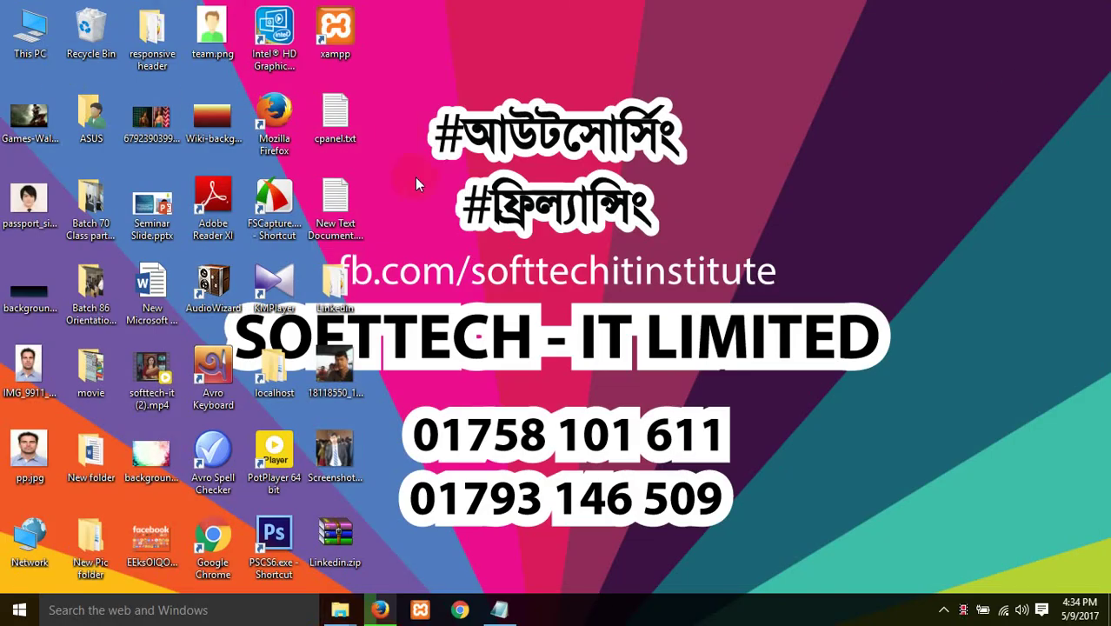
Step: Confirm Apache and MySQL are running in XAMPP Control Panel, then open This PC
double_click(335, 30)
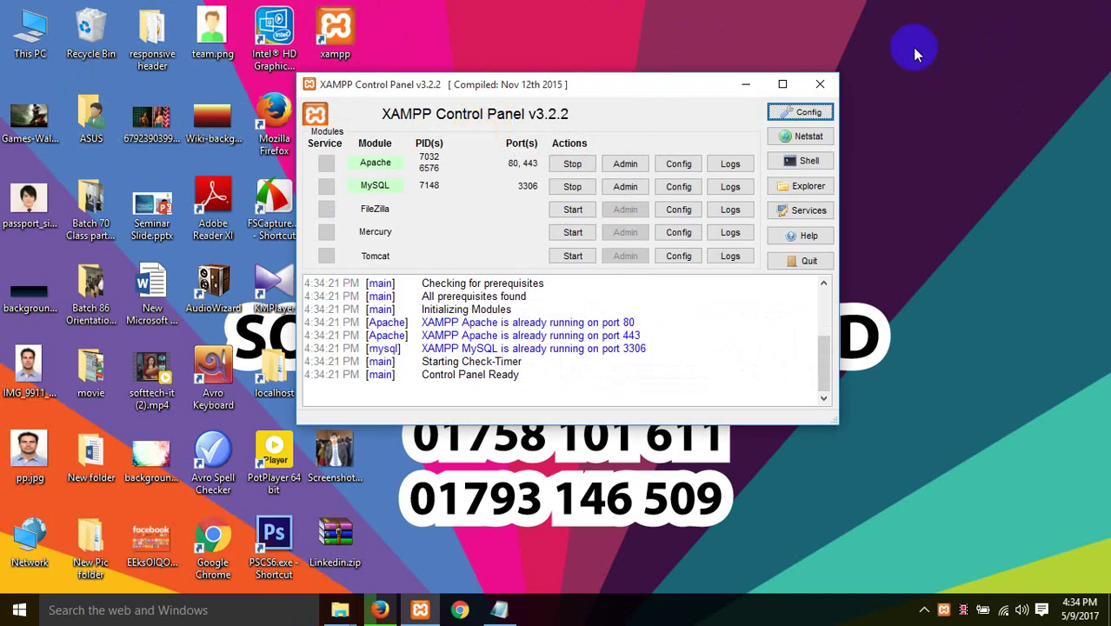
click(820, 84)
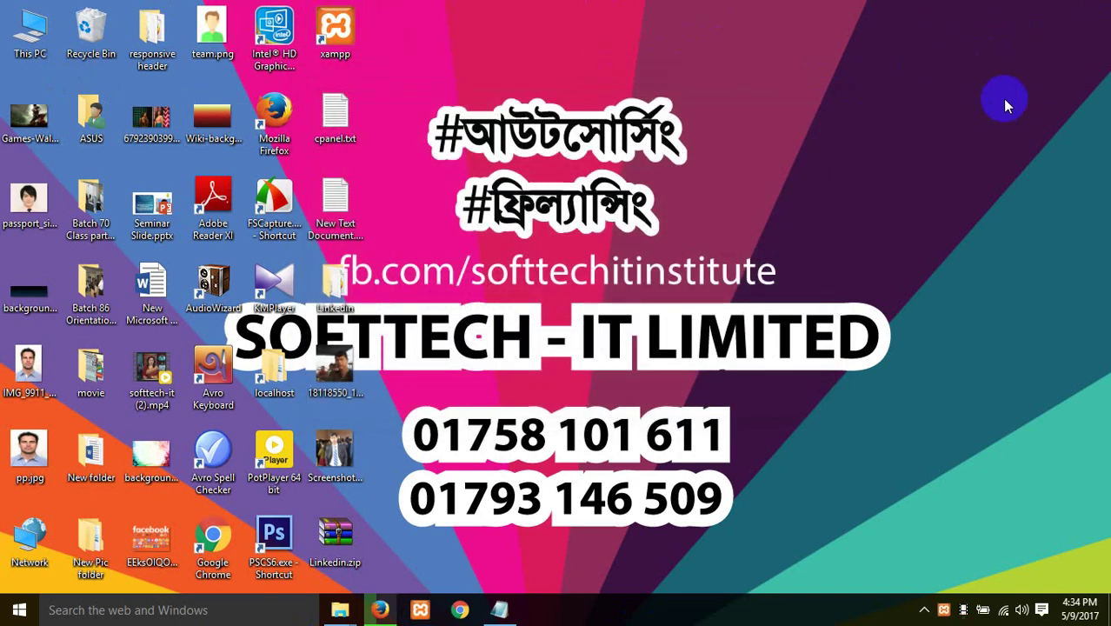
double_click(18, 31)
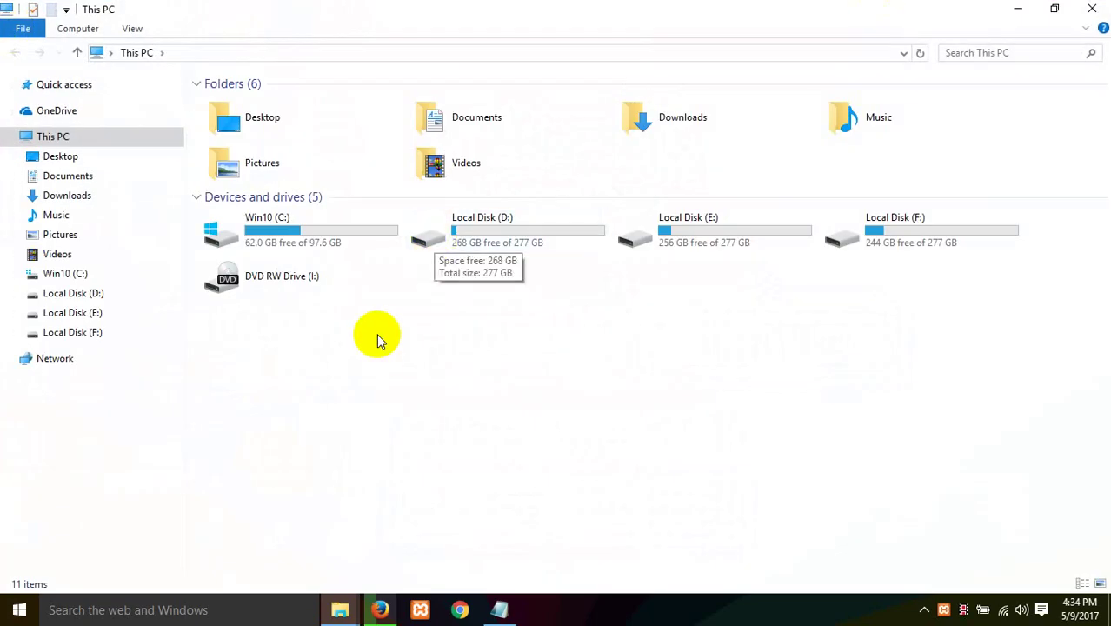
Step: Navigate from the Win10 (C:) drive into the xampp\htdocs folder
double_click(329, 249)
double_click(227, 258)
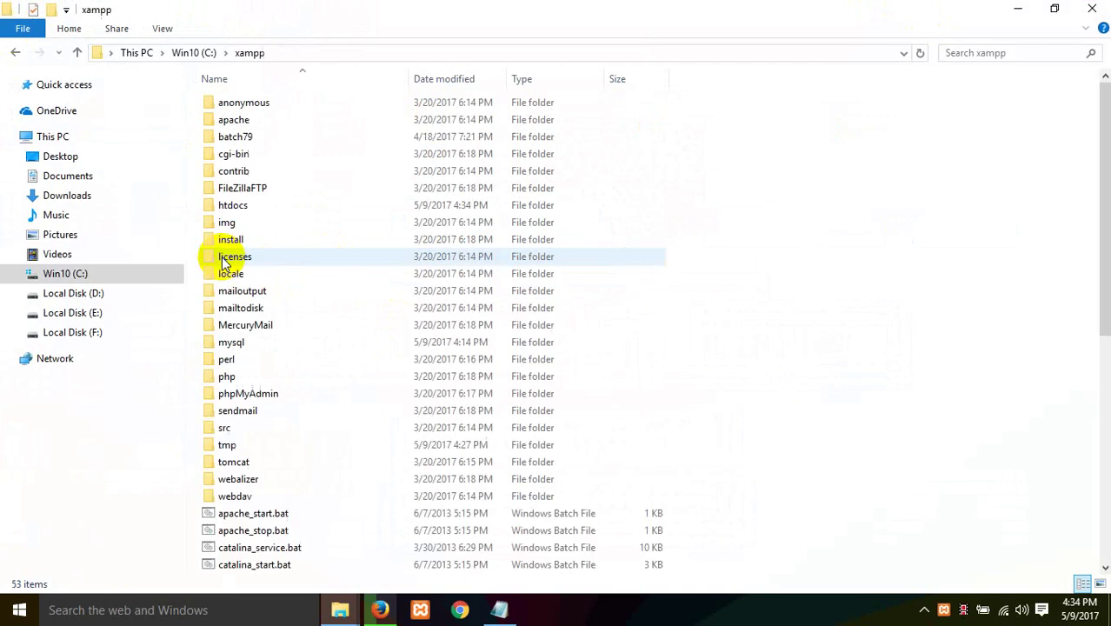
click(239, 209)
double_click(240, 213)
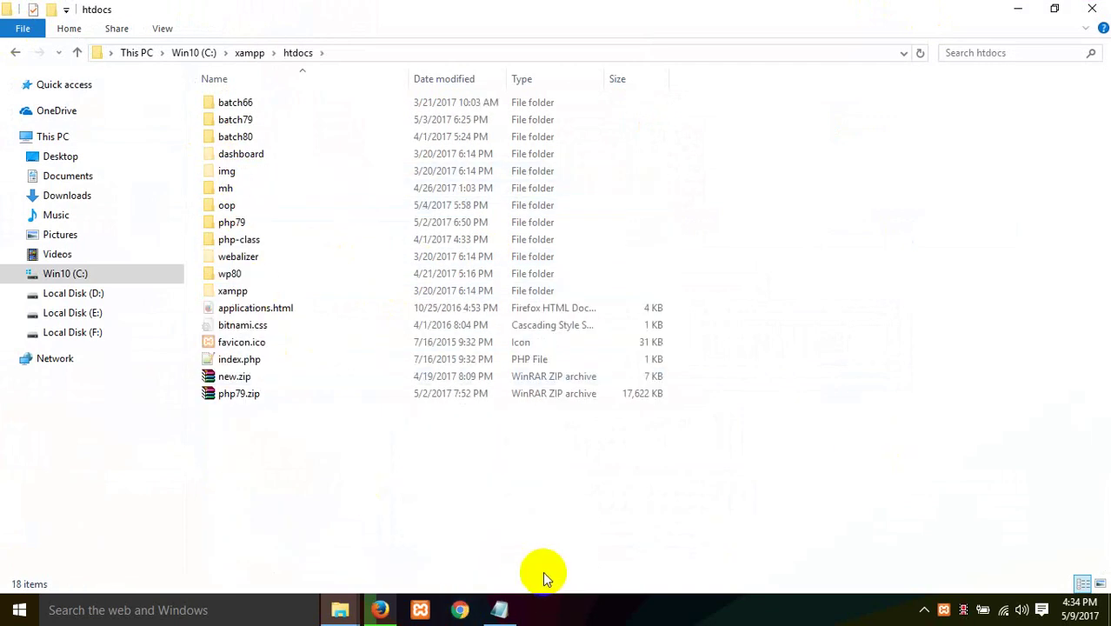
Step: Create a new folder named wpbatch83 in htdocs and open it
right_click(461, 476)
mouse_move(498, 441)
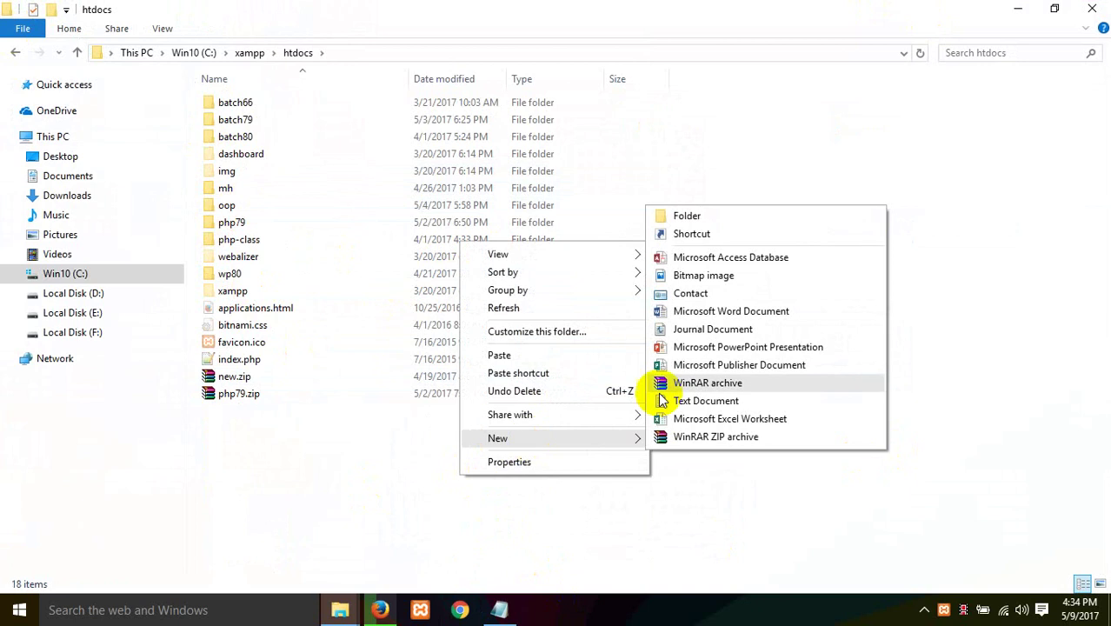
click(715, 214)
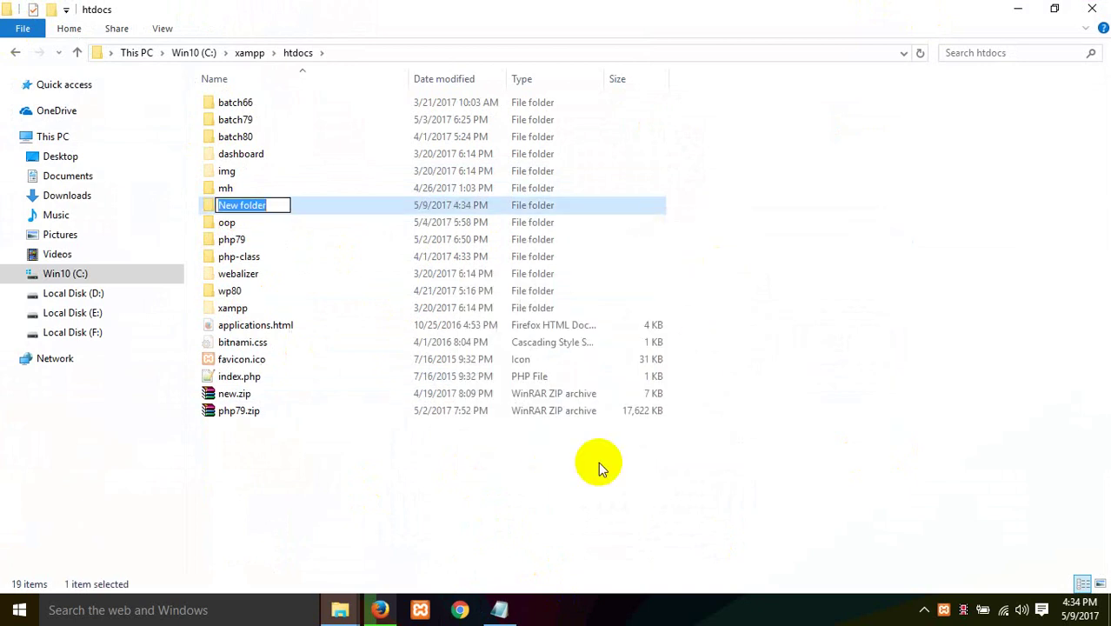
text(batch)
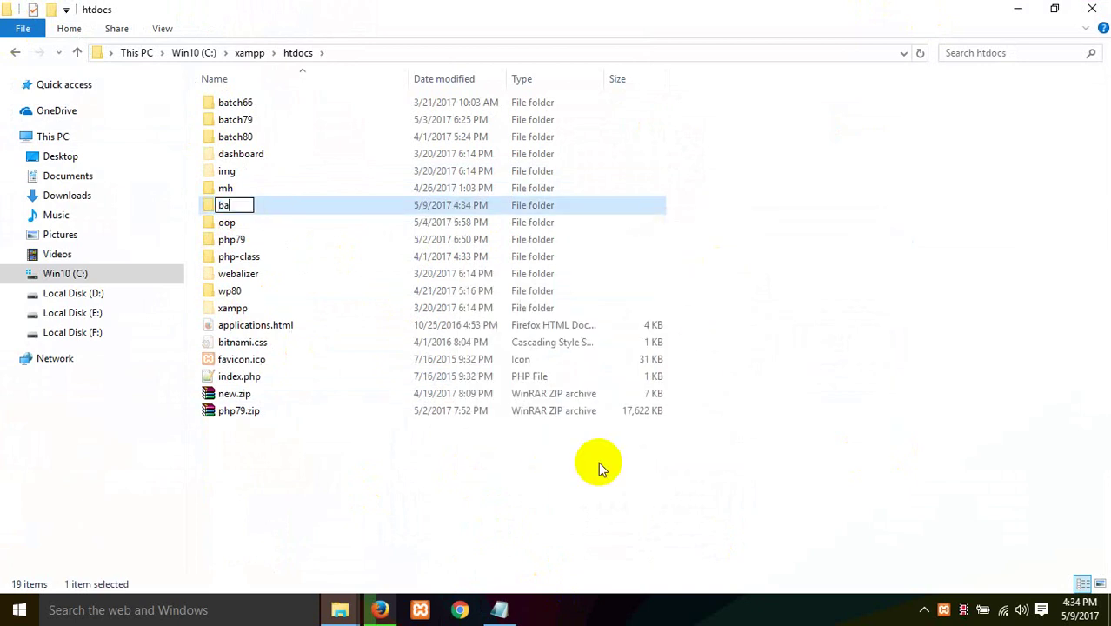
key(BackSpace)
key(BackSpace)
key(BackSpace)
key(BackSpace)
key(BackSpace)
text(wpbatch)
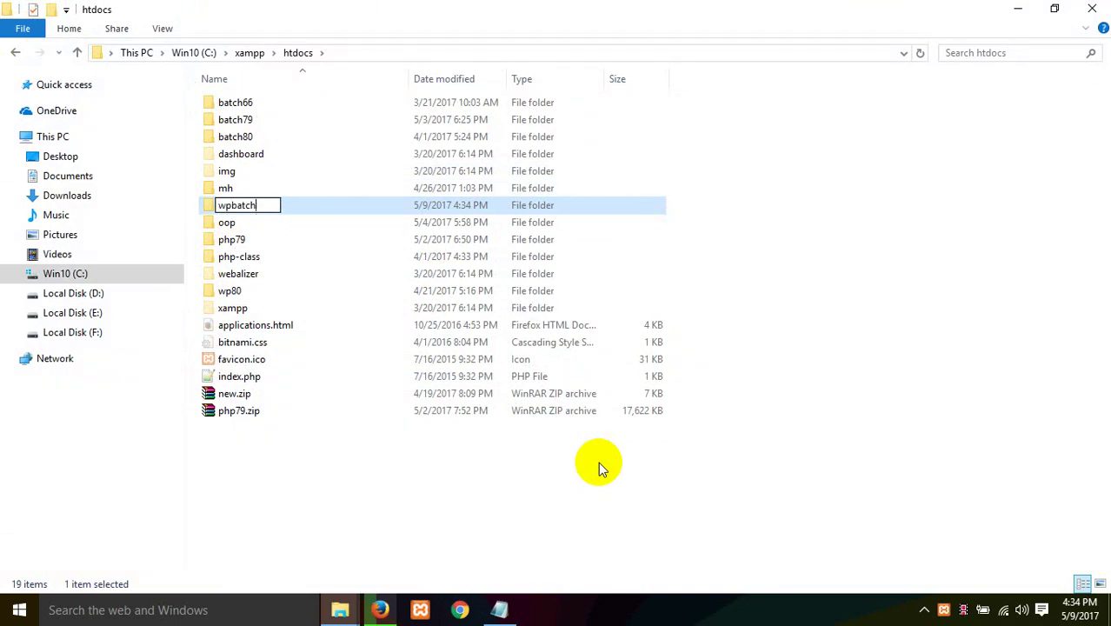
text(83)
key(Return)
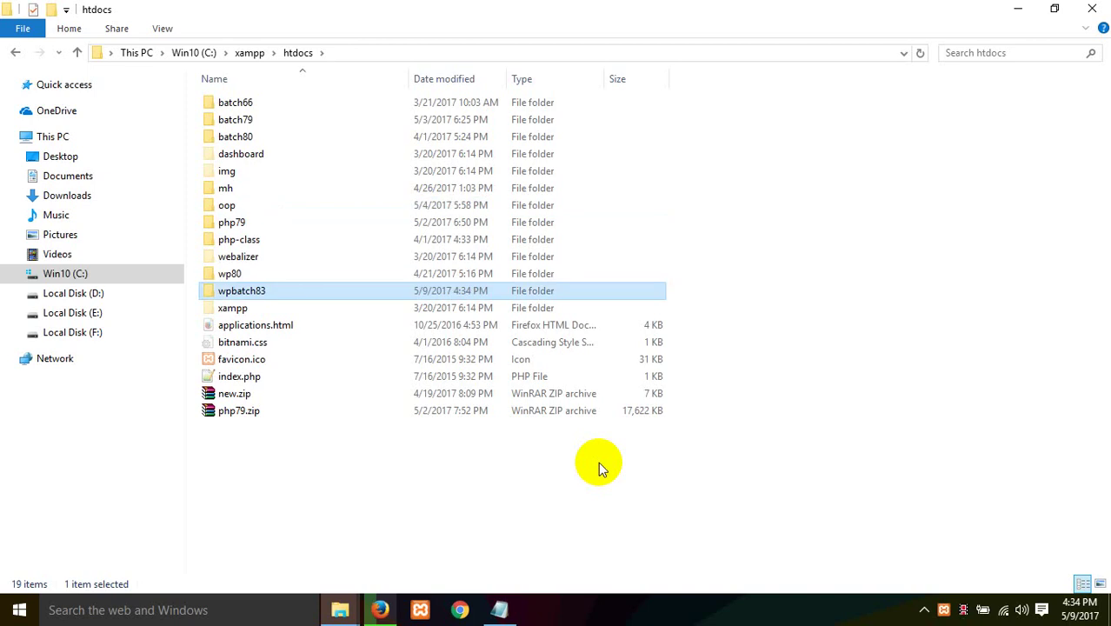
double_click(248, 291)
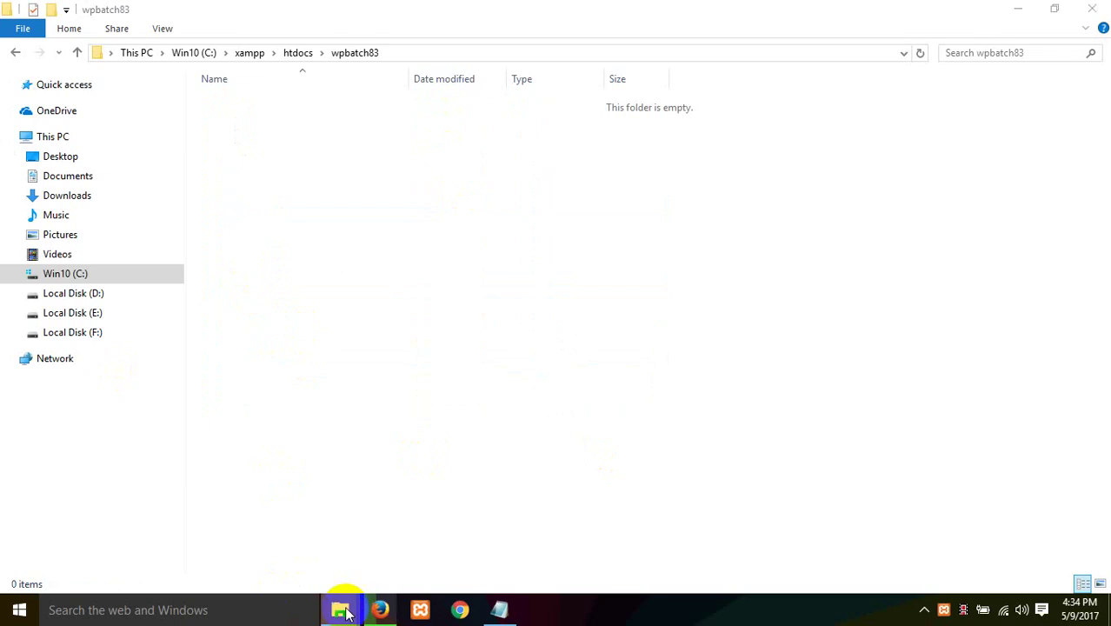
Step: Close the extra lib, mysql, xampp and wpbatch83 File Explorer windows
mouse_move(342, 605)
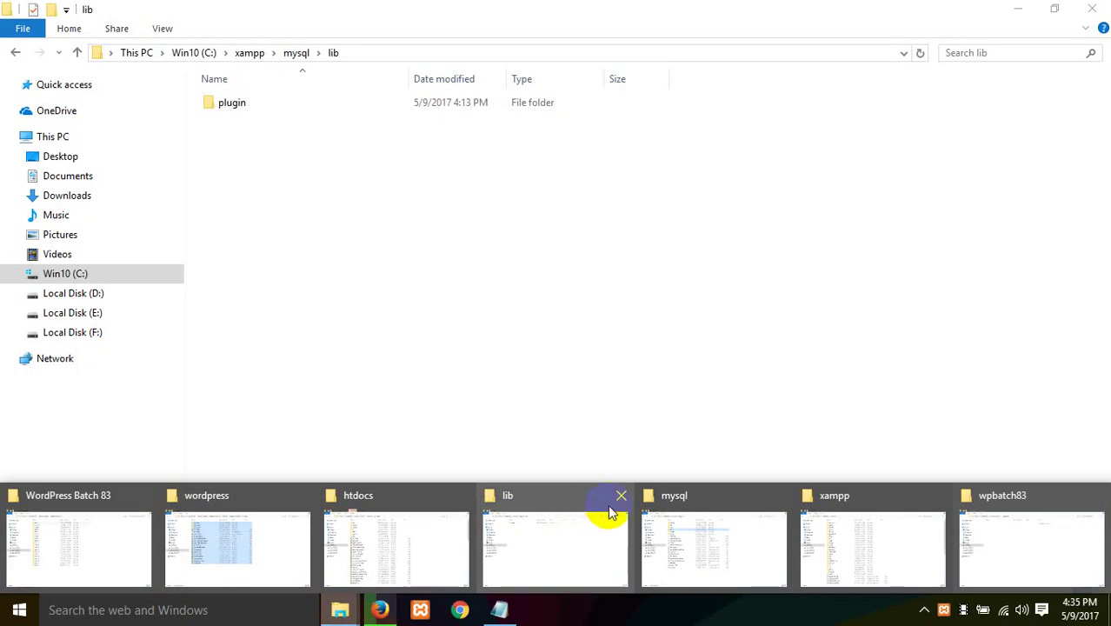
click(620, 495)
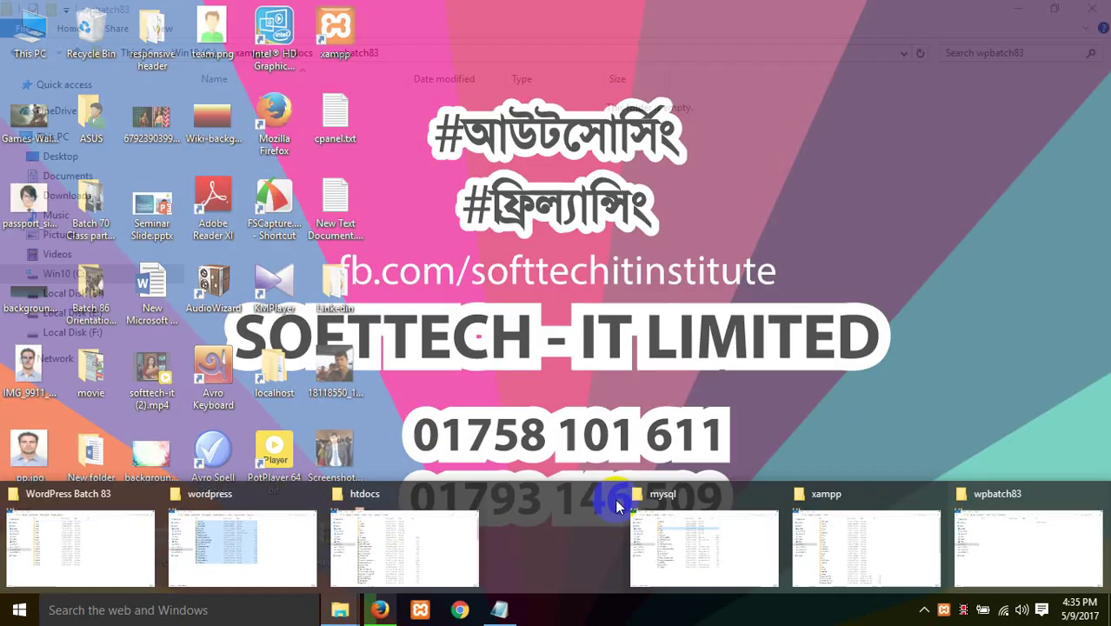
click(689, 492)
click(689, 492)
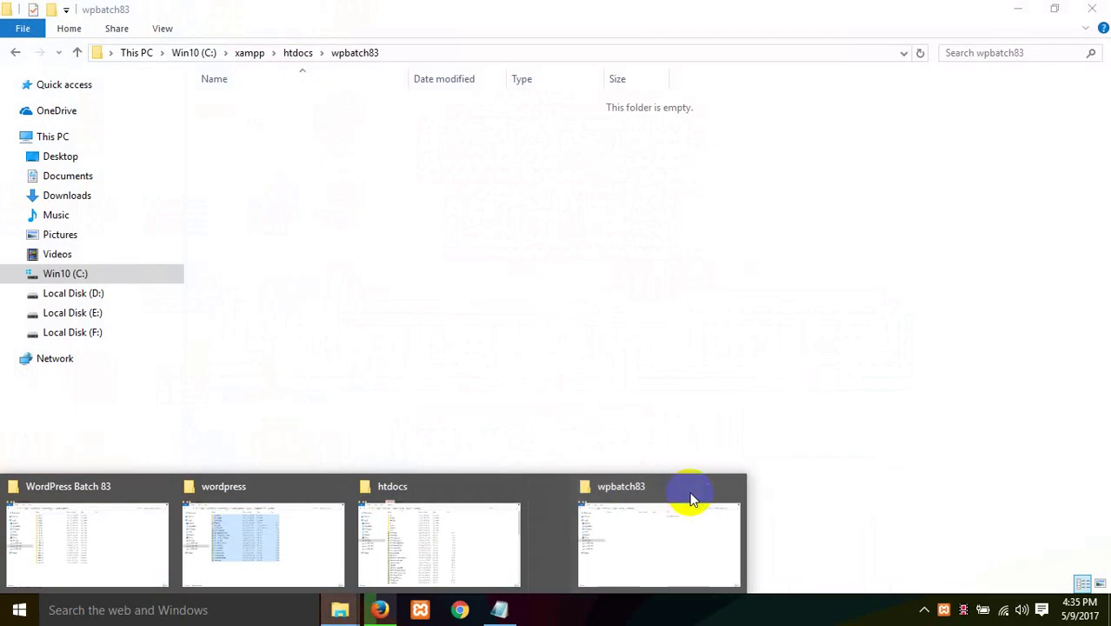
click(691, 493)
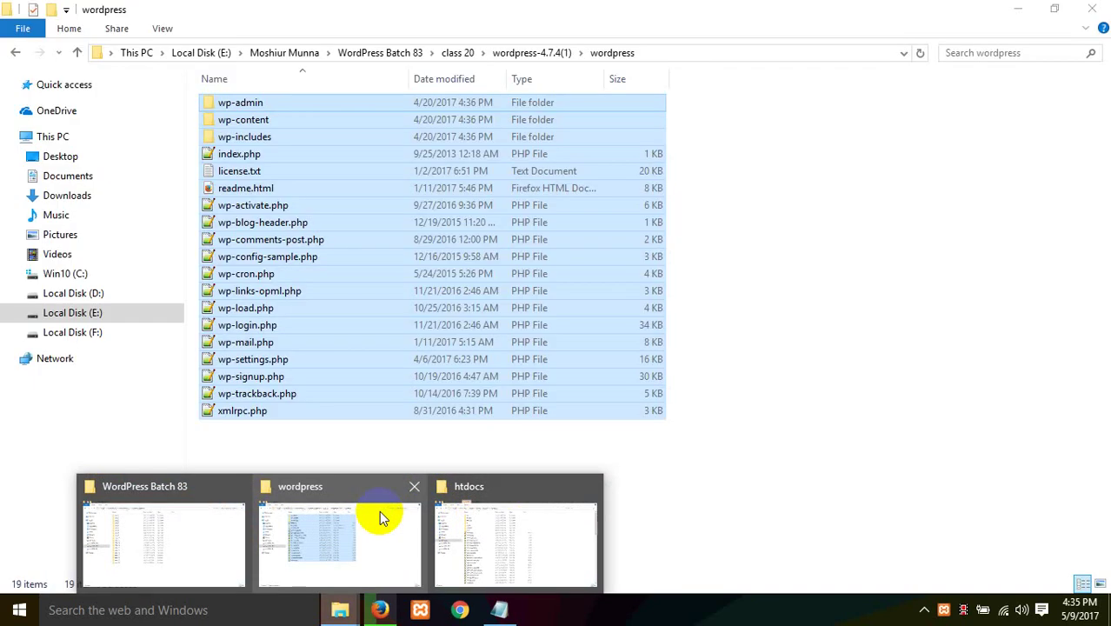
Step: Open class 20 > wordpress-4.7.4(1) > wordpress and select all 19 items
click(385, 515)
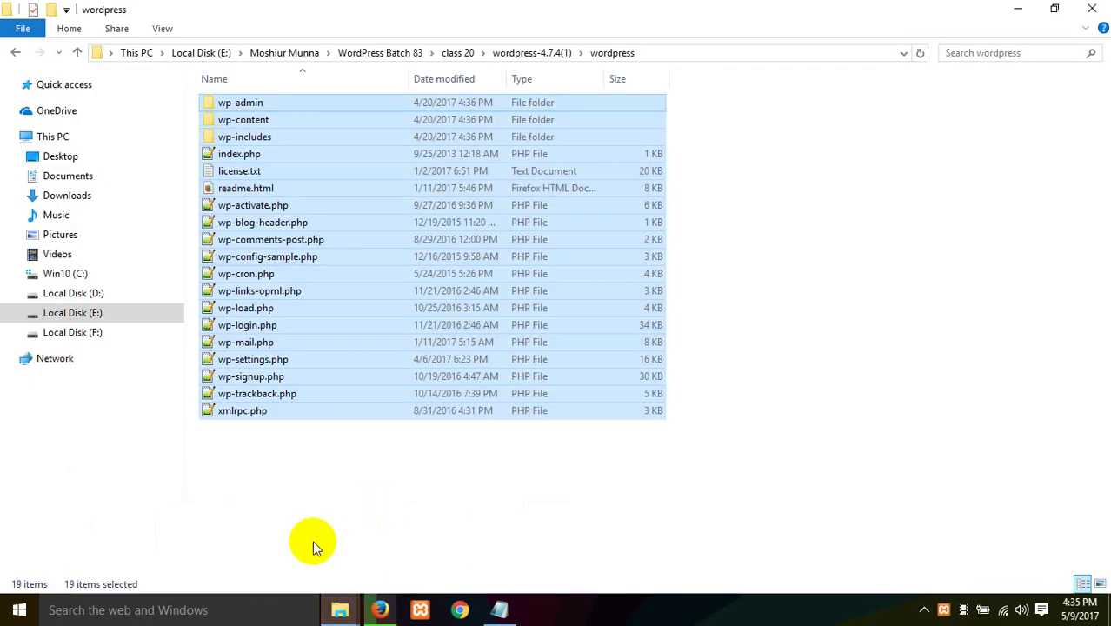
click(458, 52)
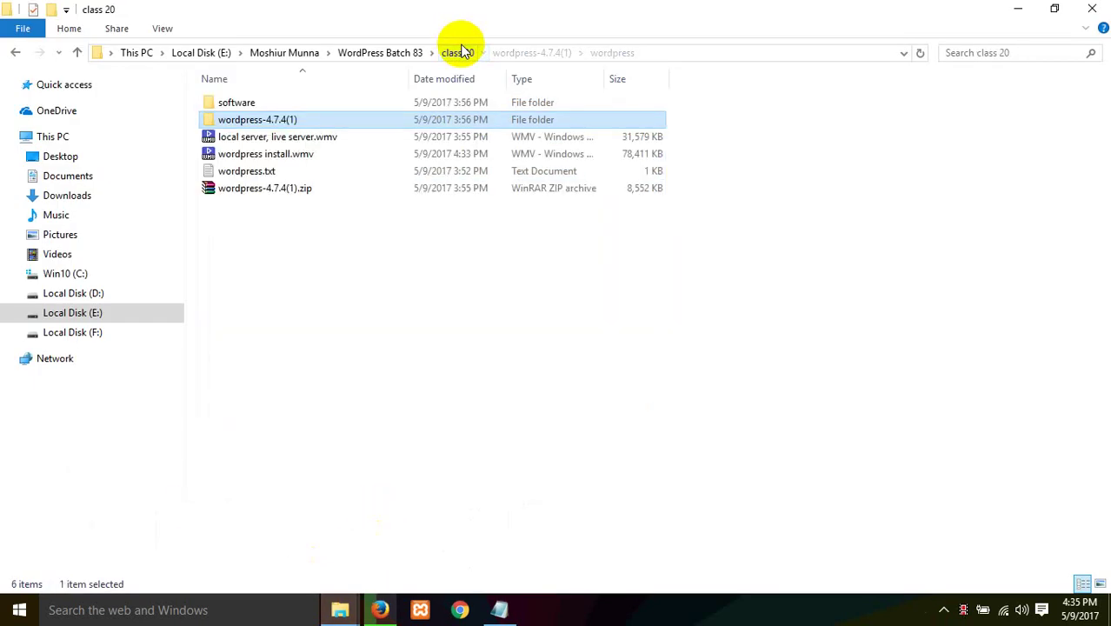
double_click(249, 122)
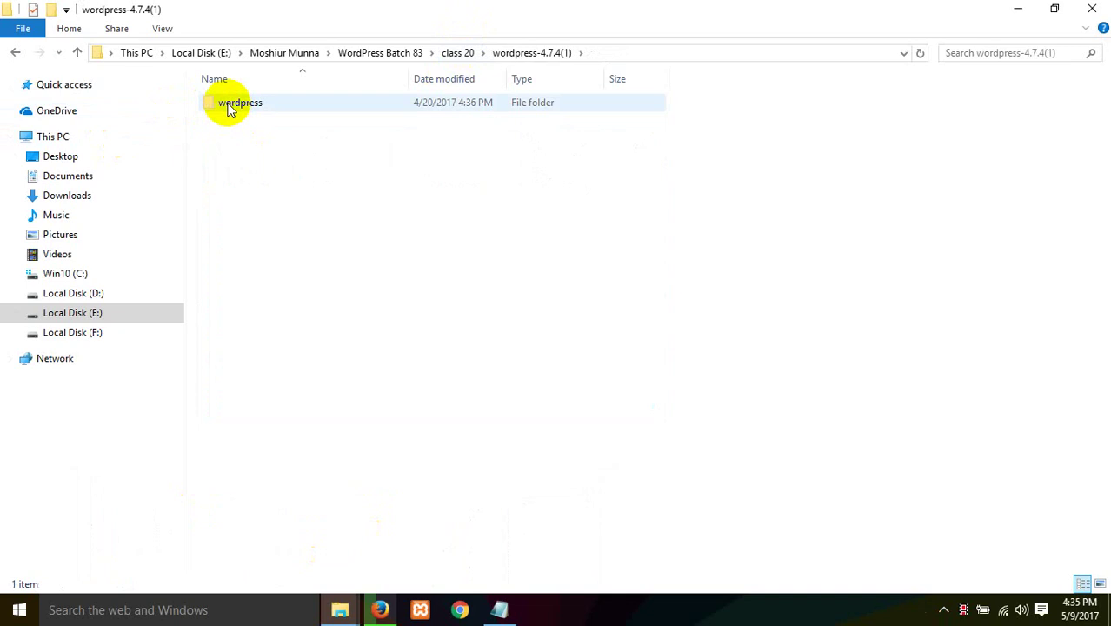
double_click(233, 103)
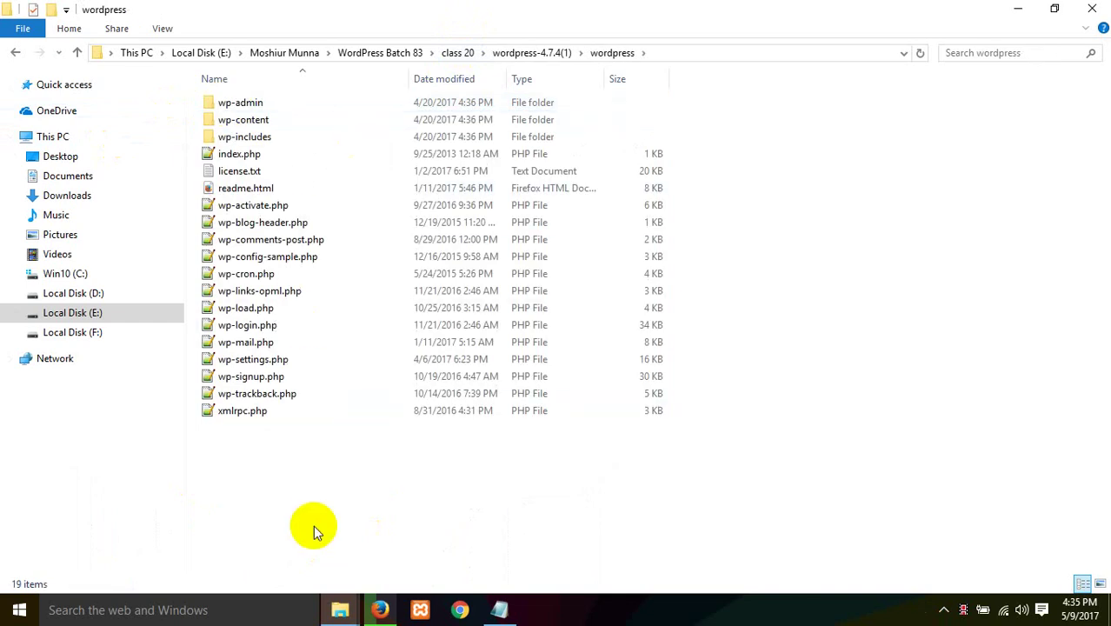
drag(313, 525, 365, 7)
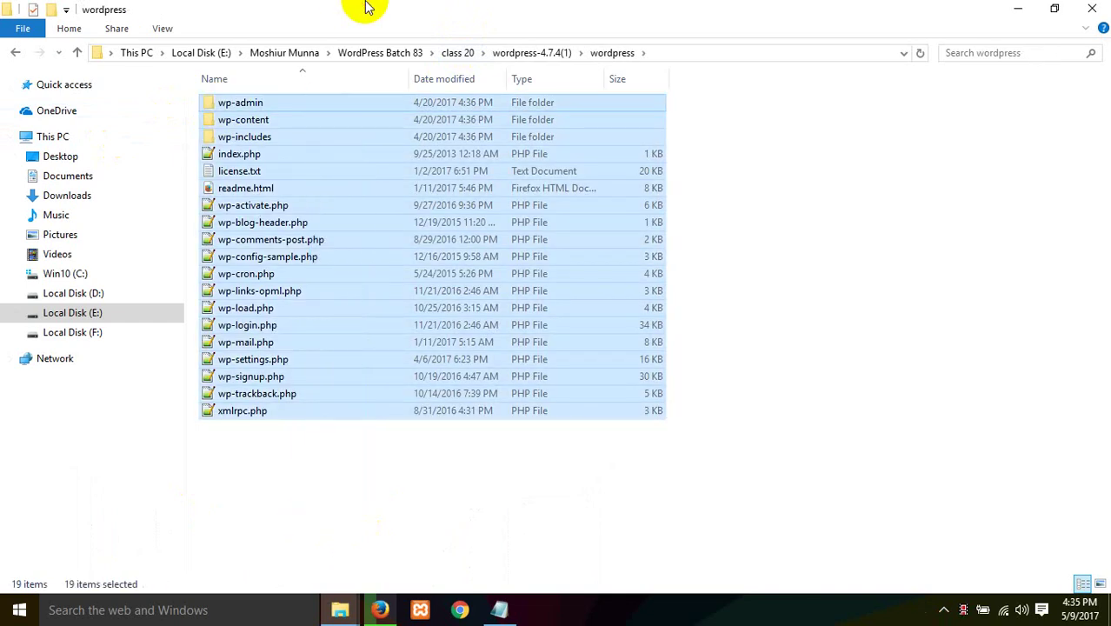
Step: Paste the WordPress files into the empty wpbatch83 folder under htdocs
mouse_move(340, 609)
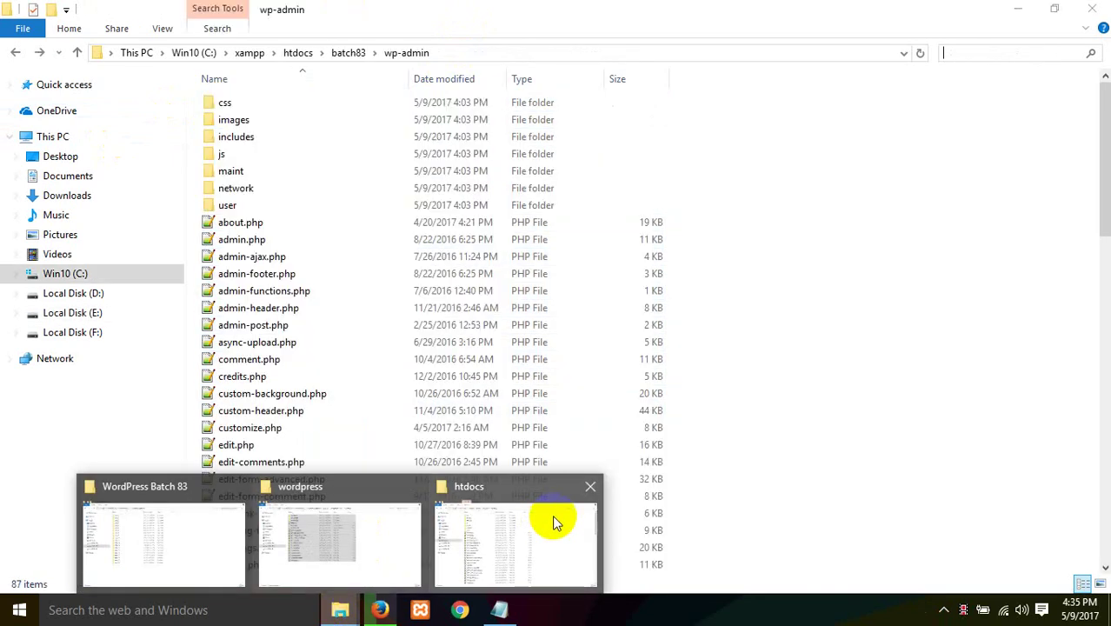
click(556, 521)
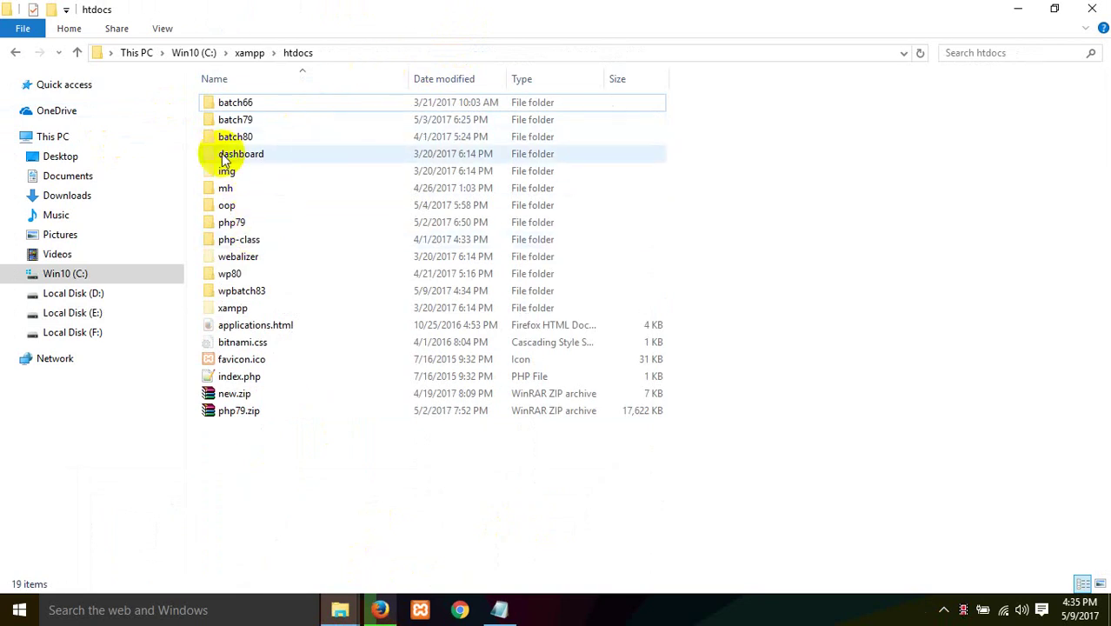
double_click(252, 295)
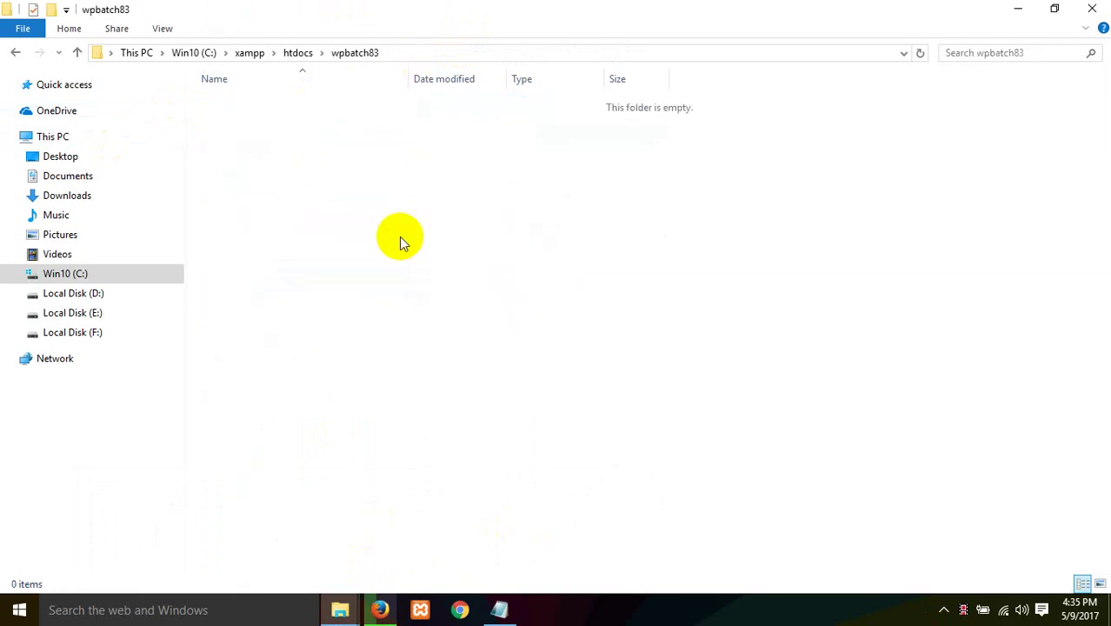
key(ctrl+v)
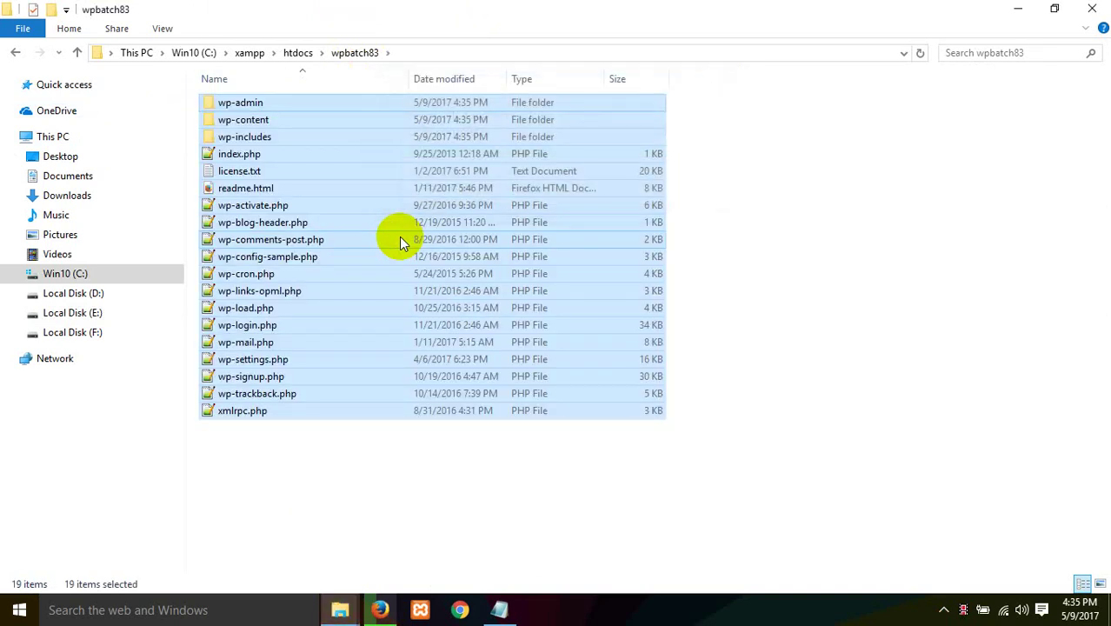
Step: Load localhost/wpbatch83 in Firefox to reach the WordPress language choice
click(383, 609)
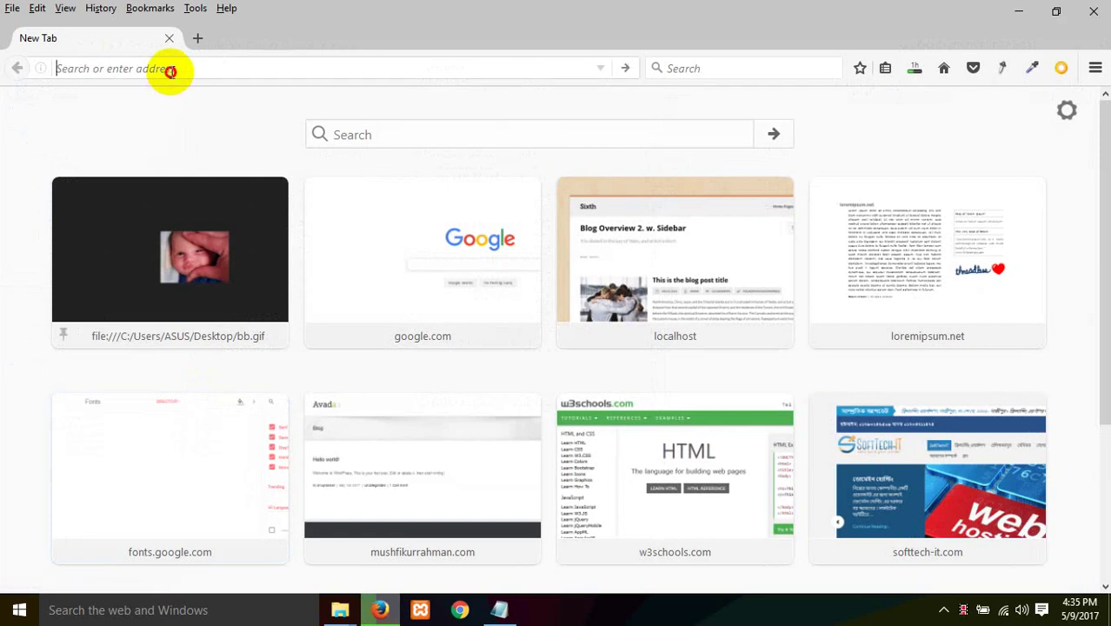
click(171, 69)
text(local)
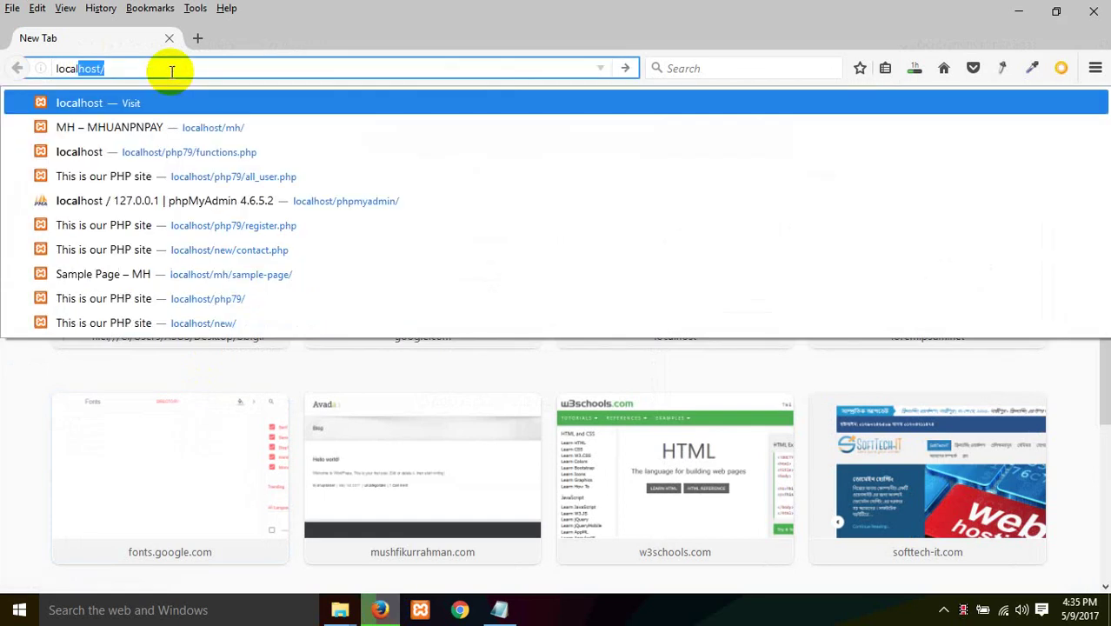
key(Right)
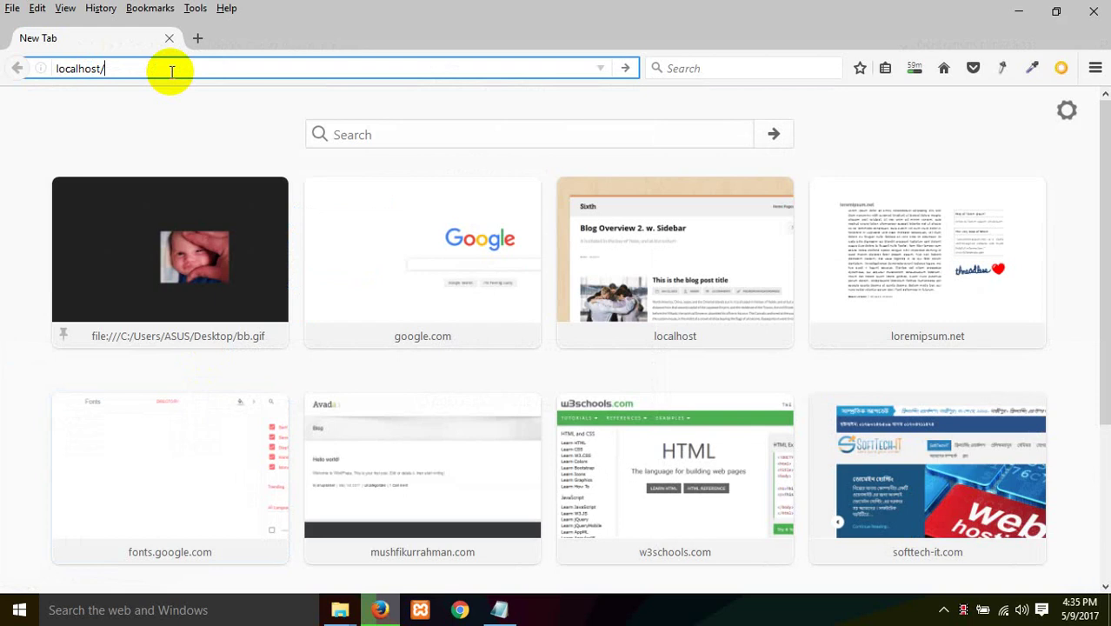
text(wpbatch)
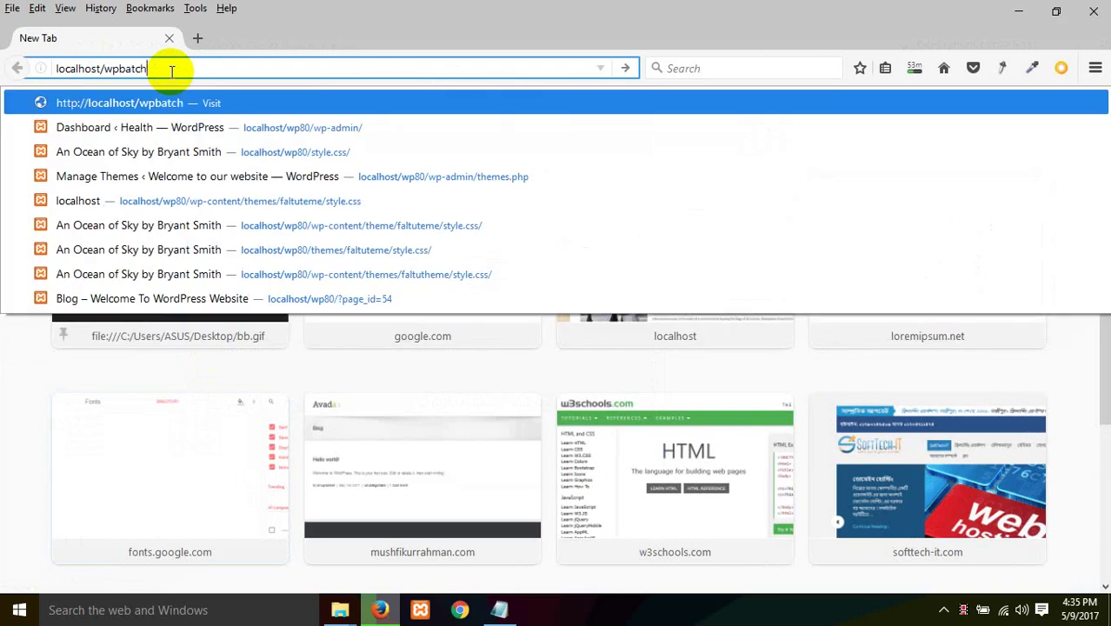
text(83)
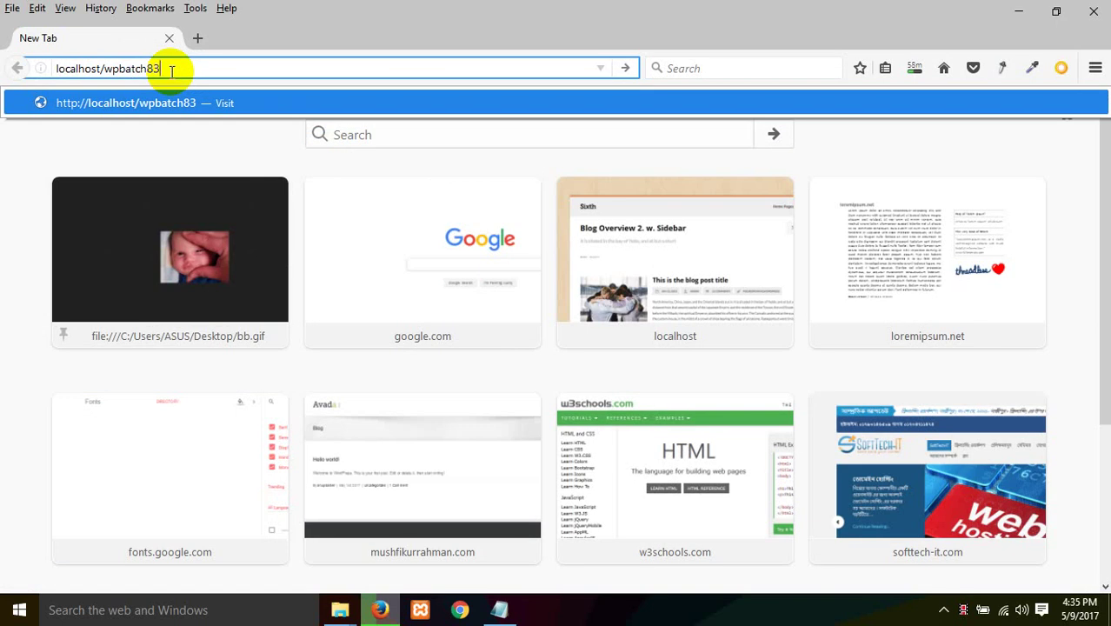
key(Return)
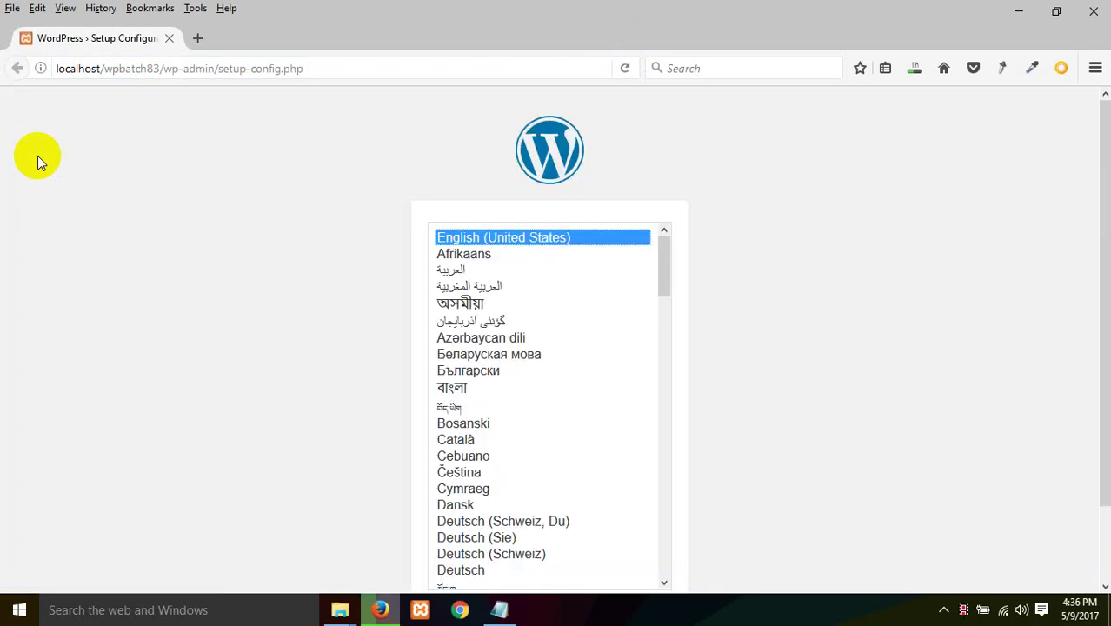
Step: Continue the setup in English (United States) and open a new browser tab
scroll(70, 392, down, 2)
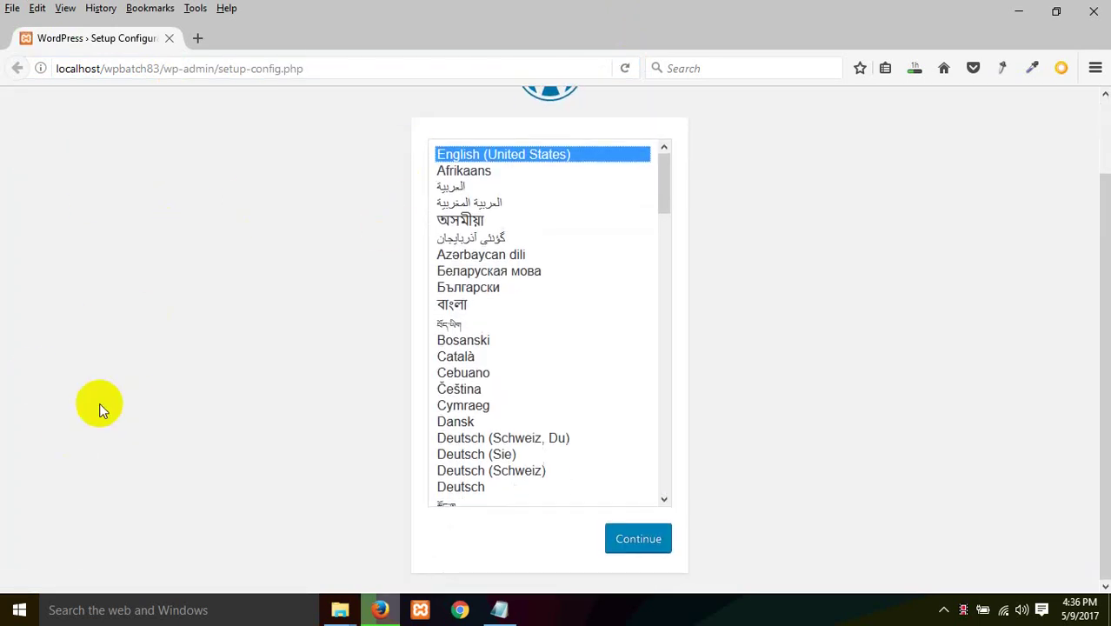
scroll(99, 405, up, 2)
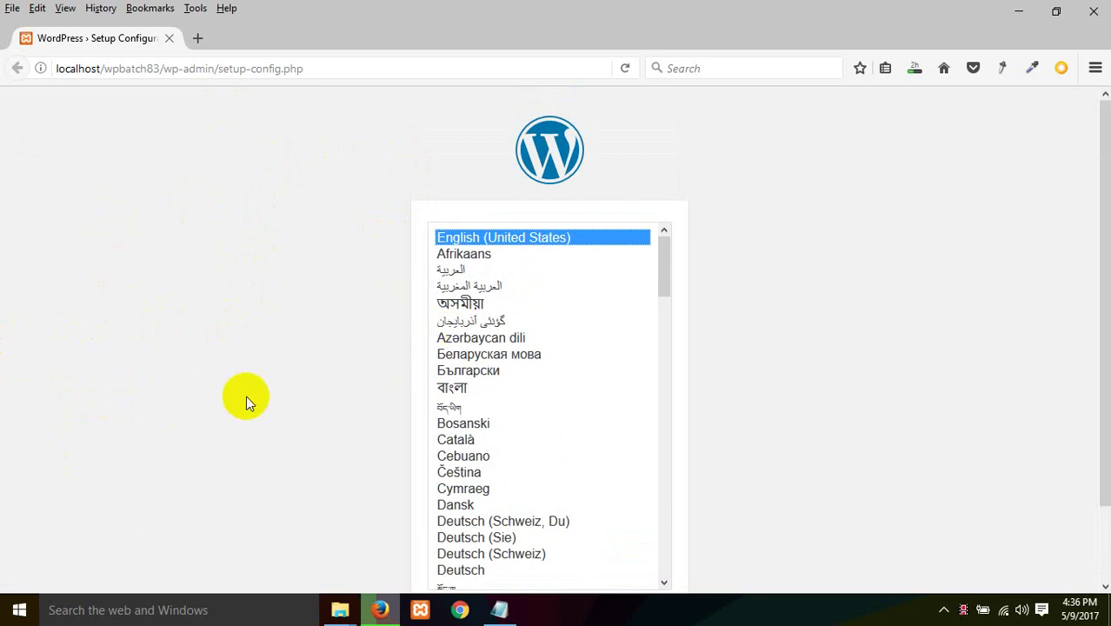
scroll(531, 409, down, 7)
scroll(864, 404, down, 2)
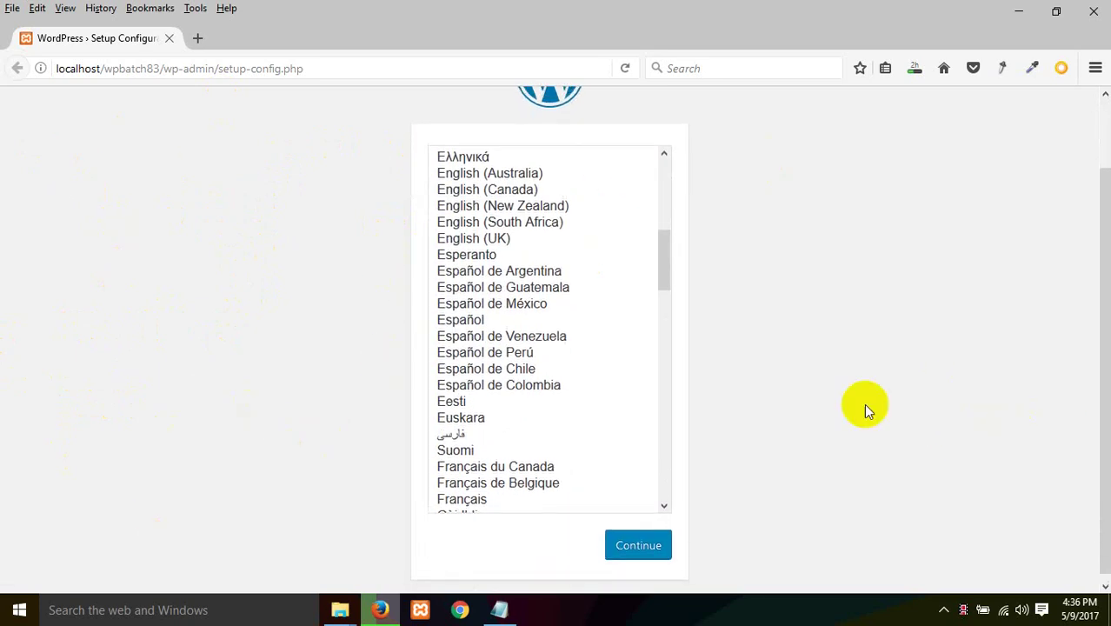
scroll(864, 404, up, 2)
scroll(677, 410, down, 2)
click(632, 536)
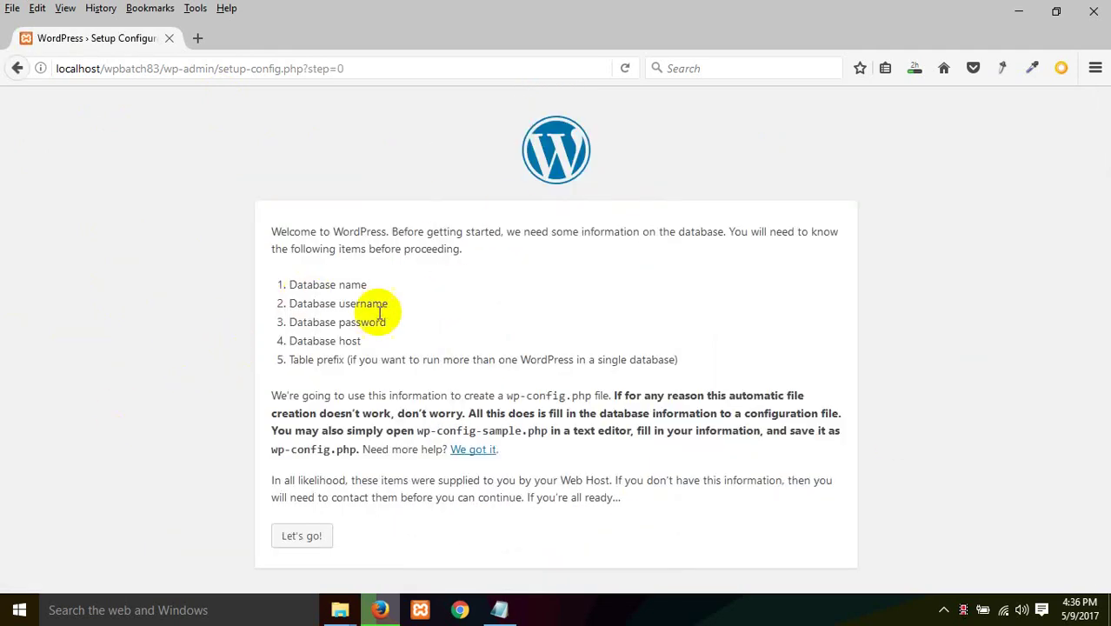
click(198, 37)
Step: Load localhost/phpmyadmin/ in the new tab
text(local)
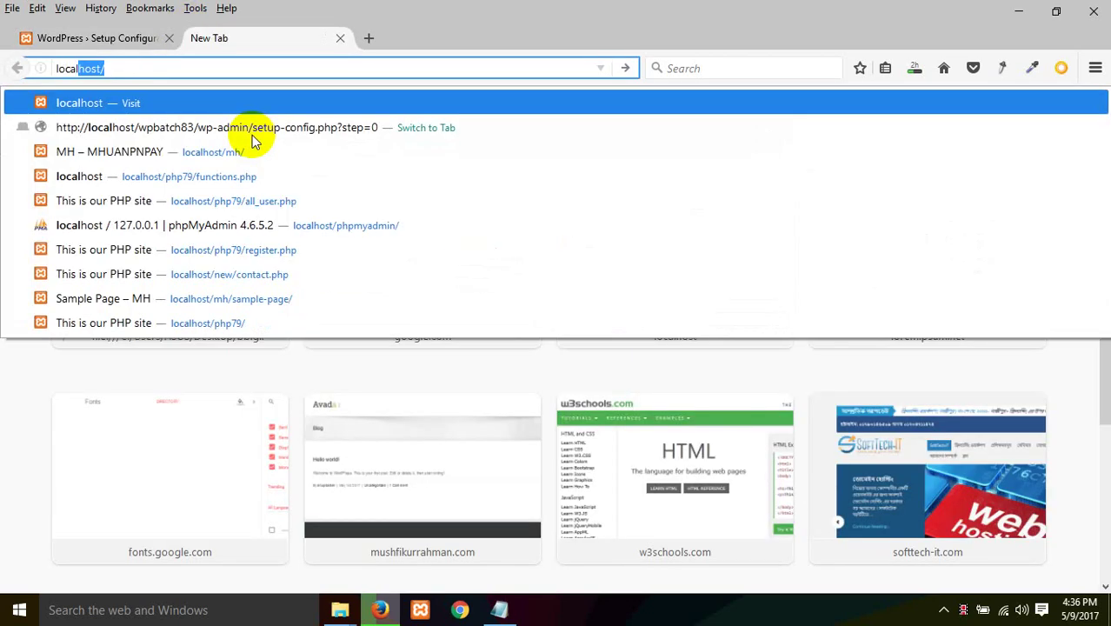
text(host/phpm)
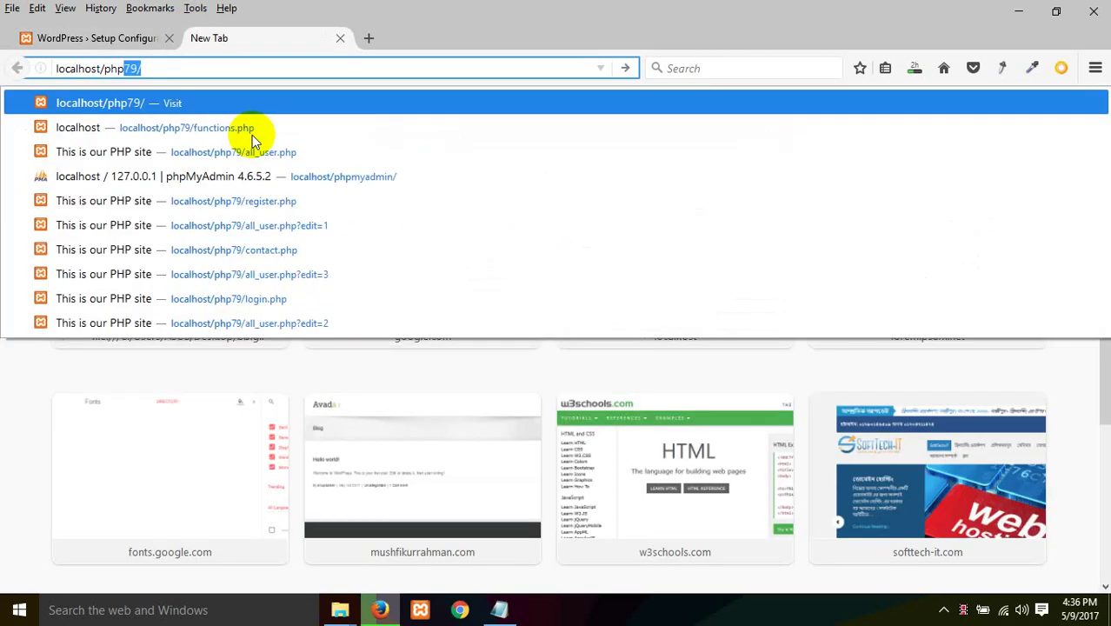
text(yadmin/)
key(Return)
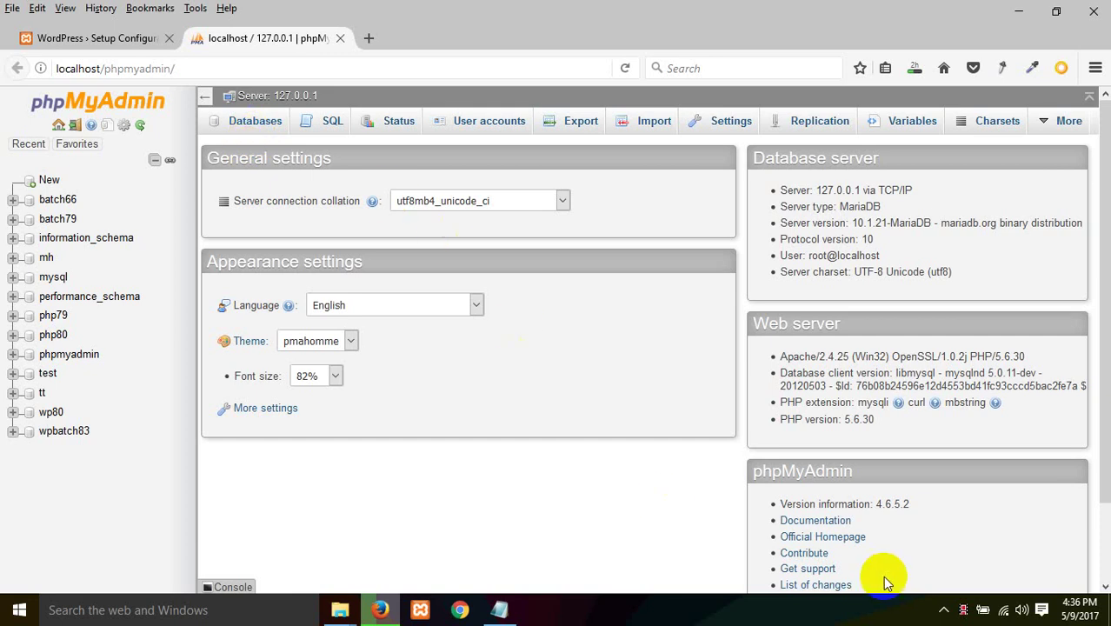
click(943, 610)
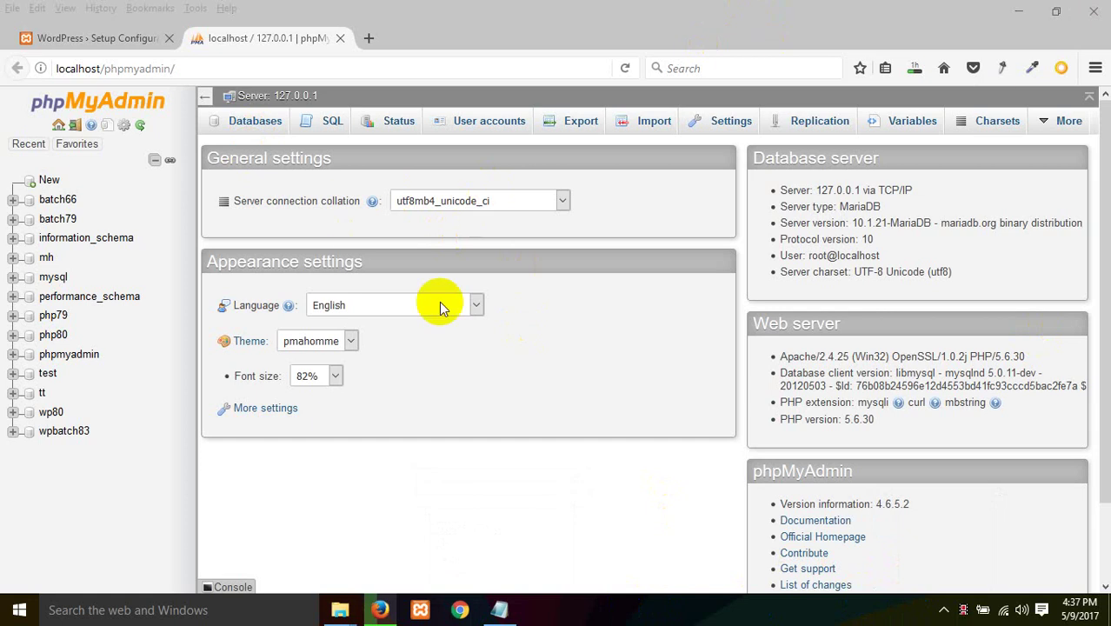
Step: Create a database named wpb83 from the Databases tab
click(260, 119)
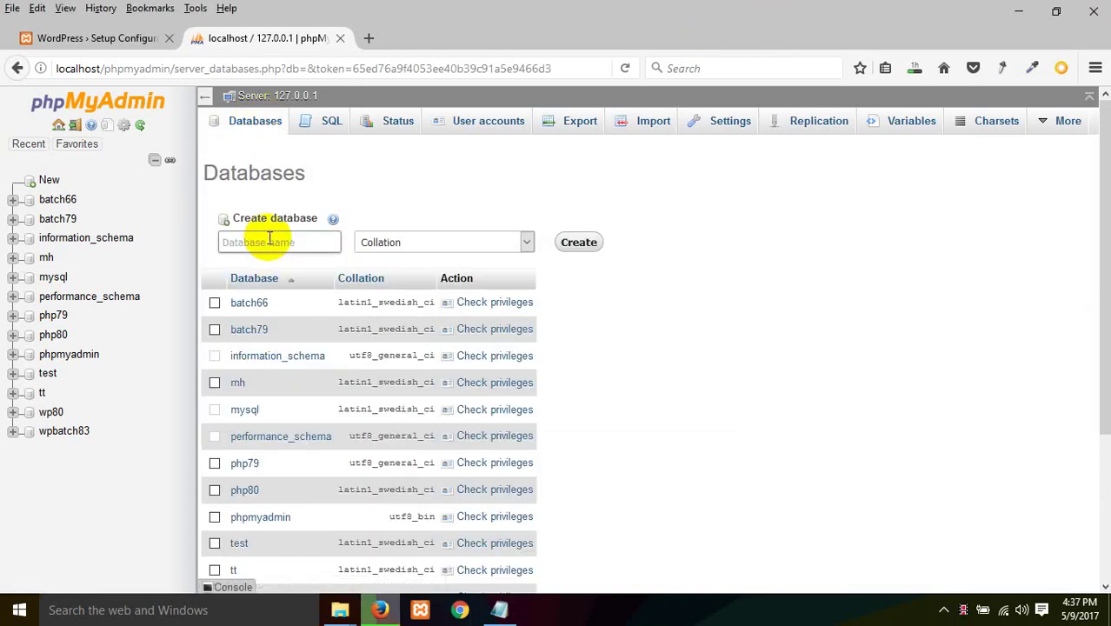
click(270, 242)
text(wp)
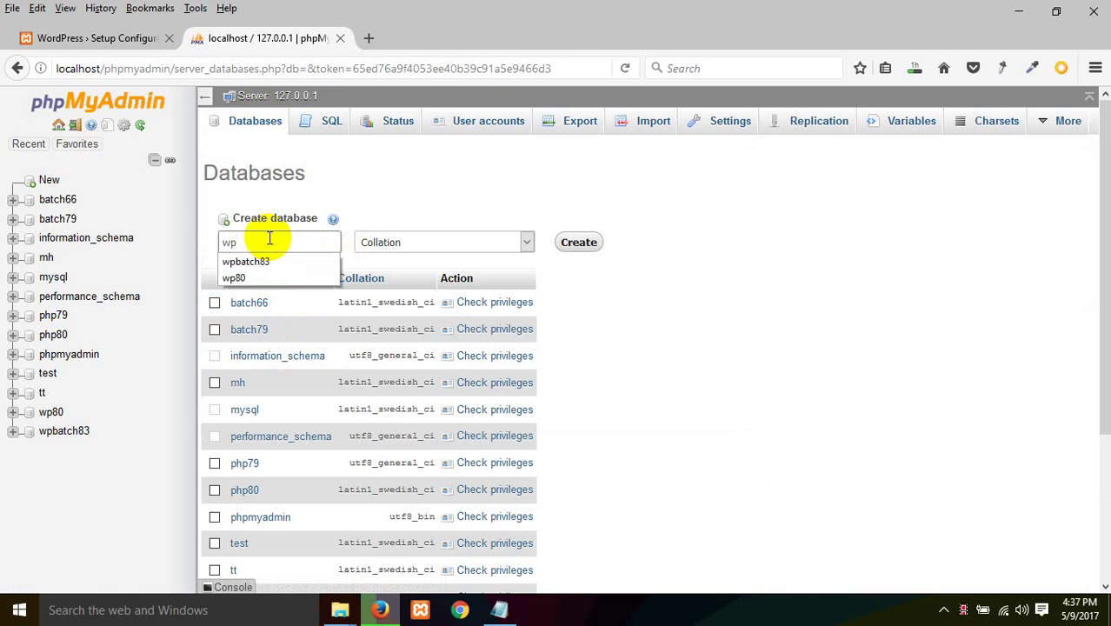
text(b83)
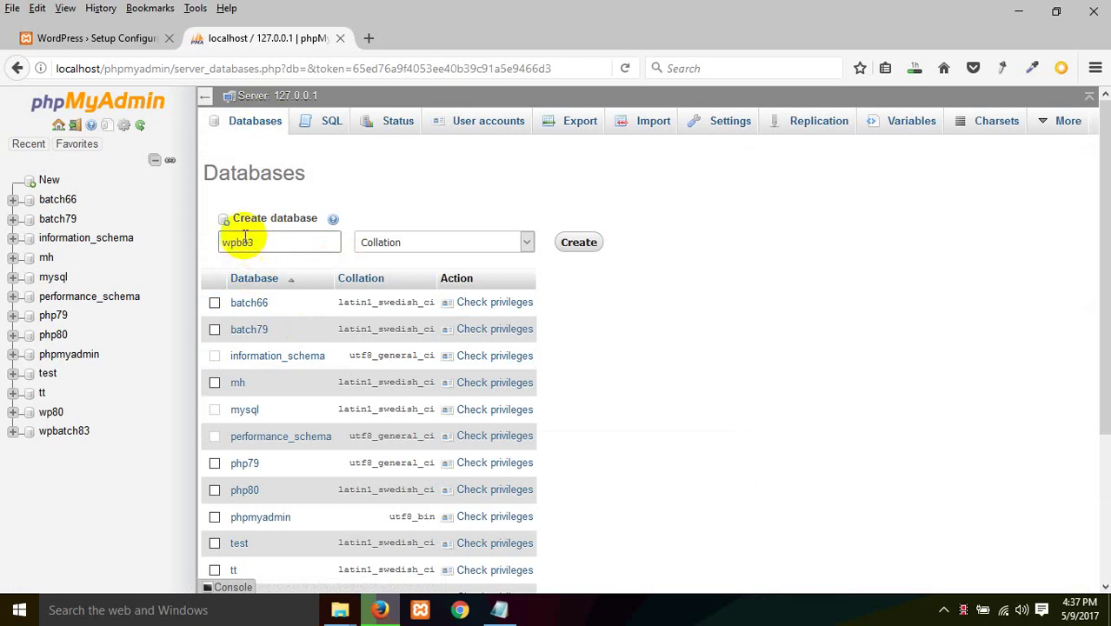
click(579, 244)
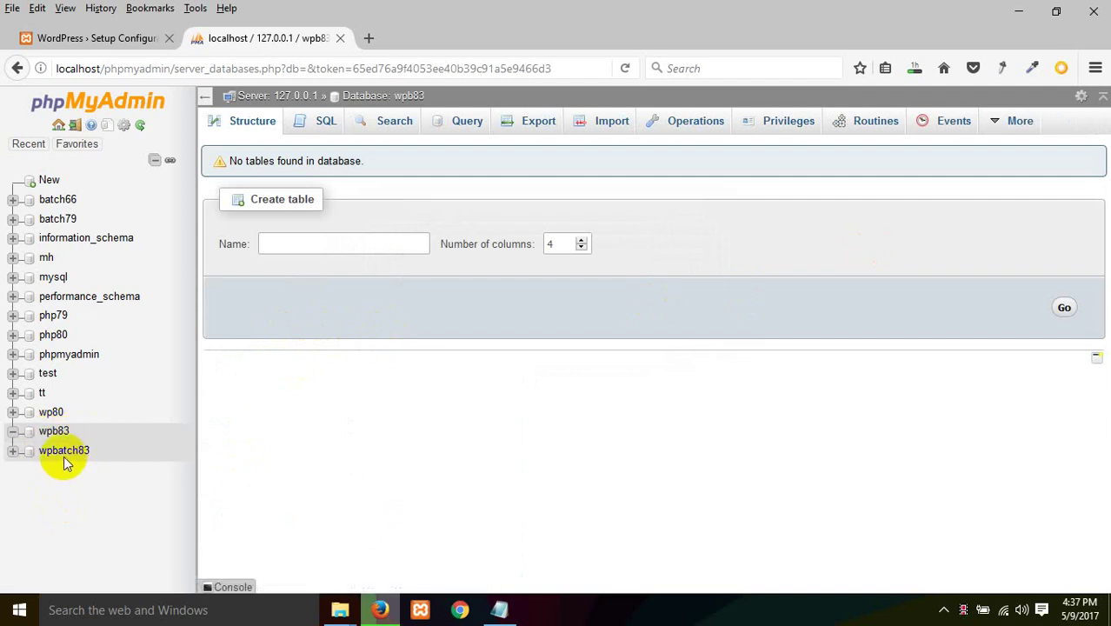
Step: Open wpb83 in the navigation tree to confirm it has no tables
click(63, 452)
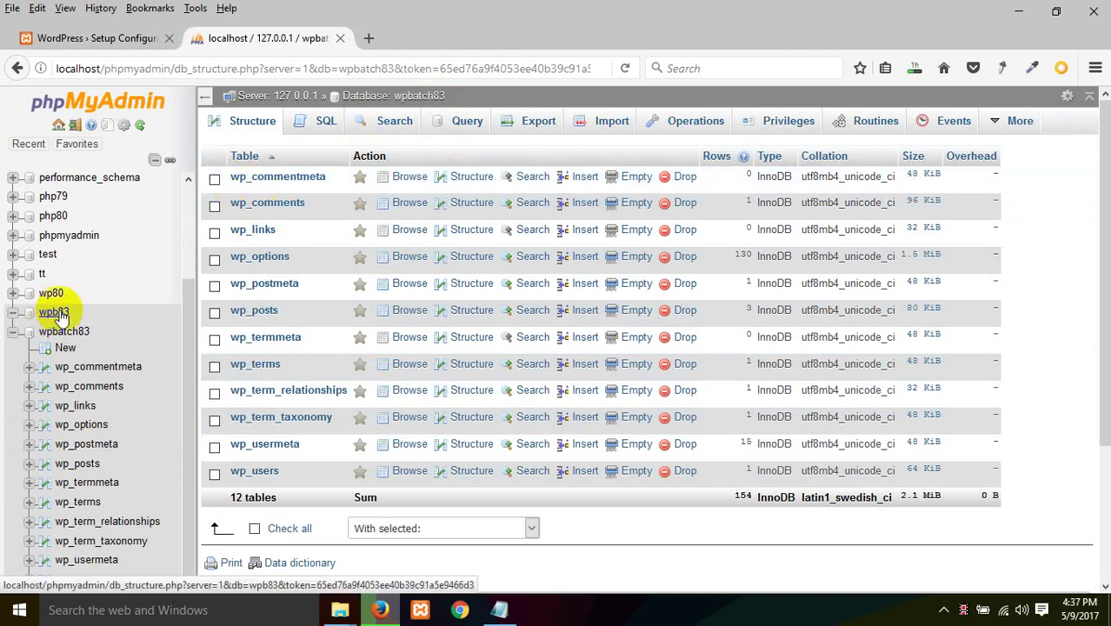
click(13, 333)
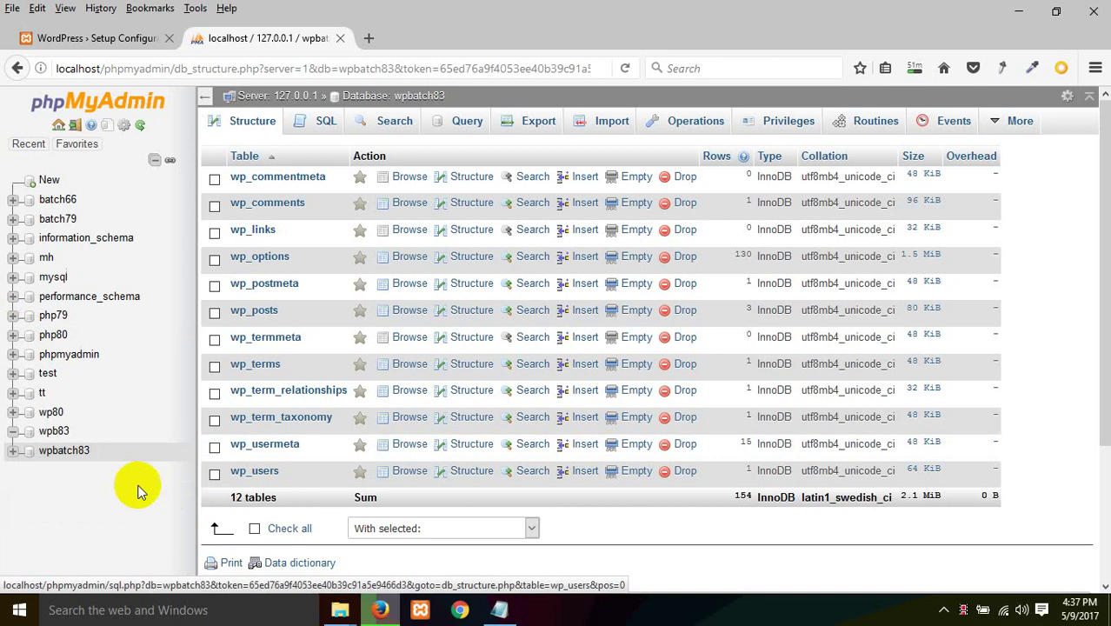
click(59, 455)
click(57, 431)
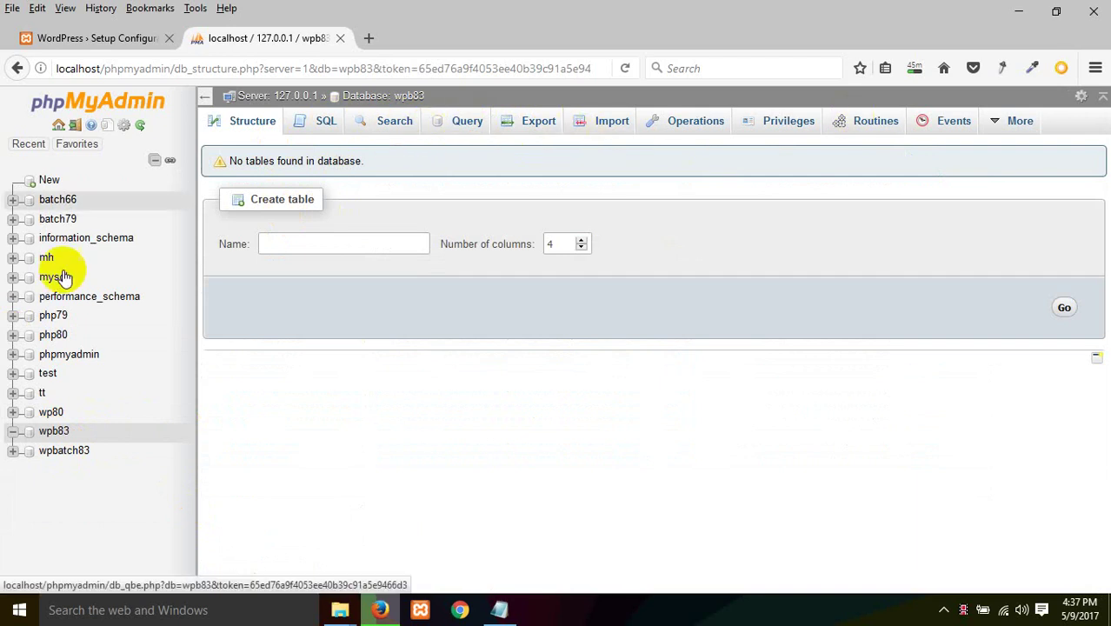
click(48, 432)
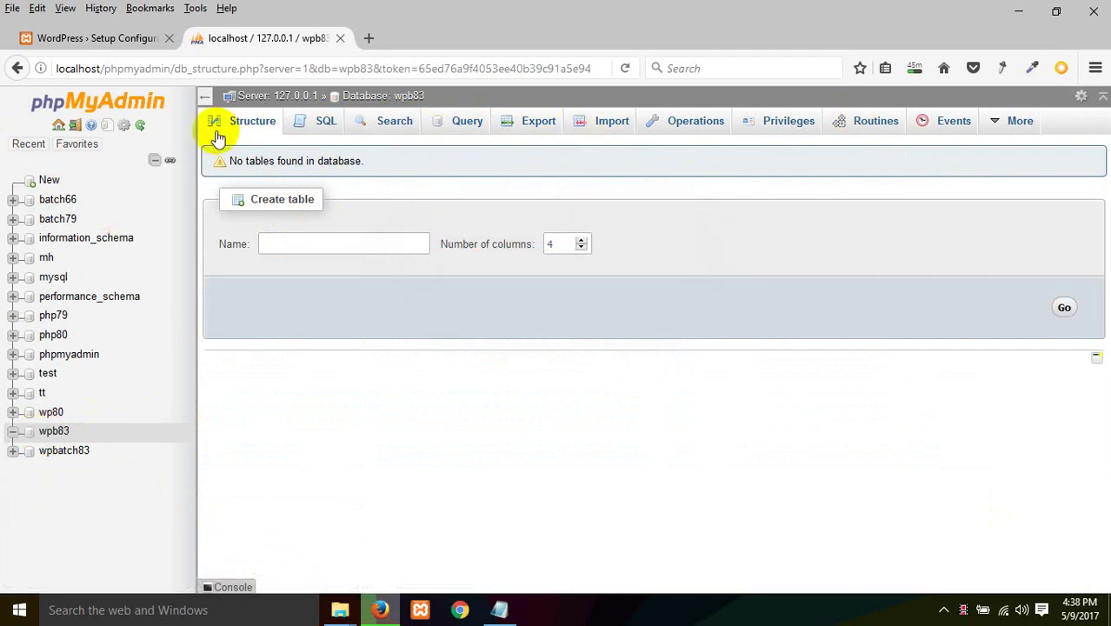
click(204, 98)
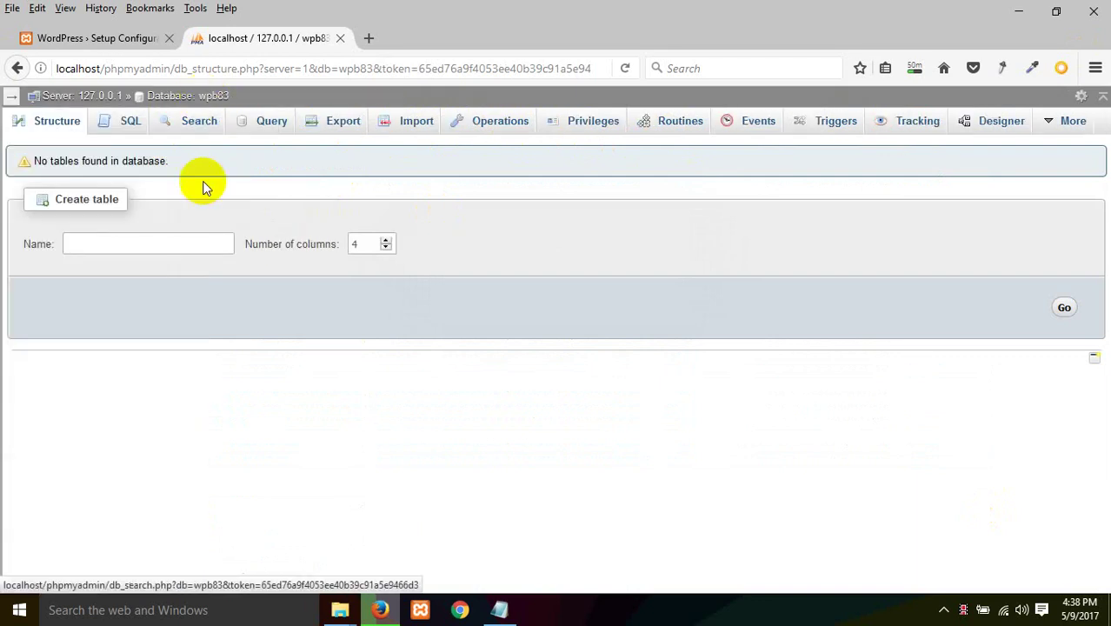
click(10, 100)
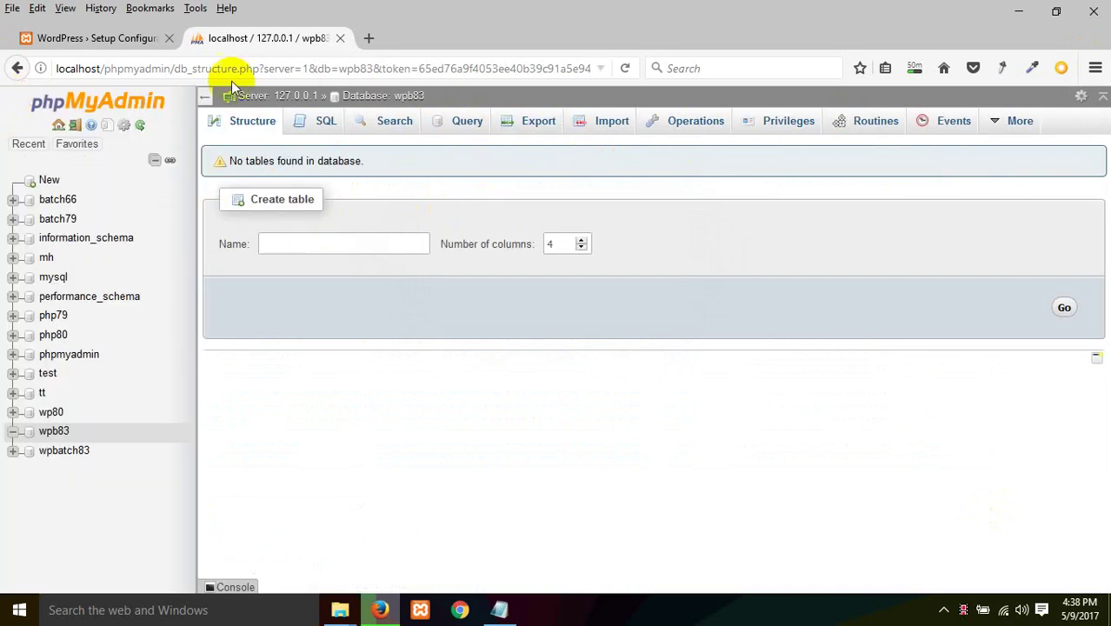
Step: Return to the phpMyAdmin home page and open the User accounts overview
drag(172, 68, 596, 69)
key(Delete)
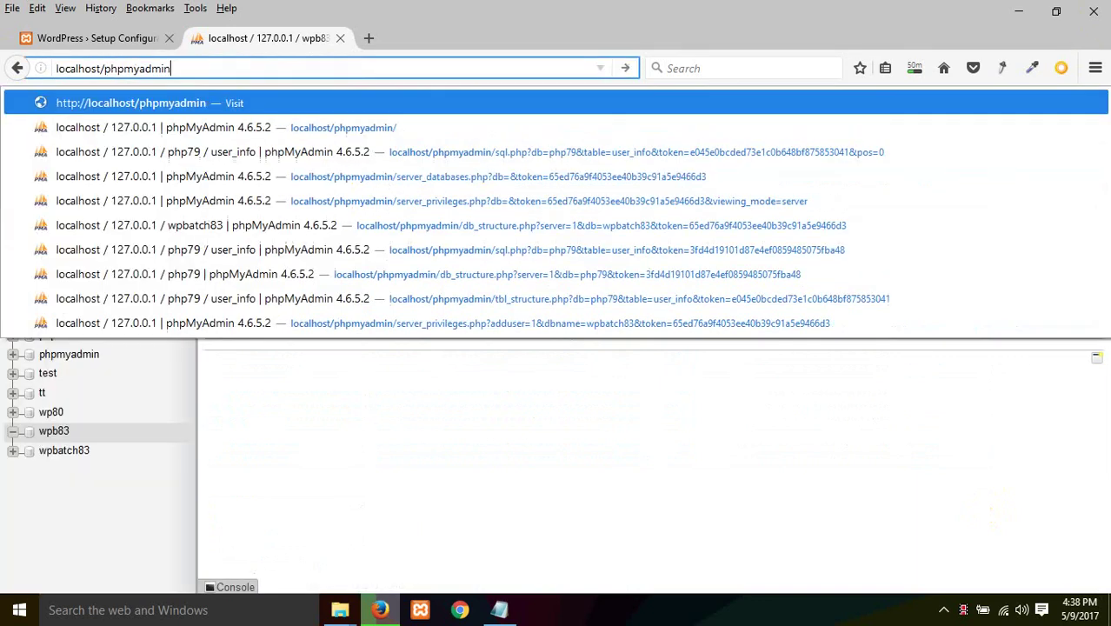
key(Return)
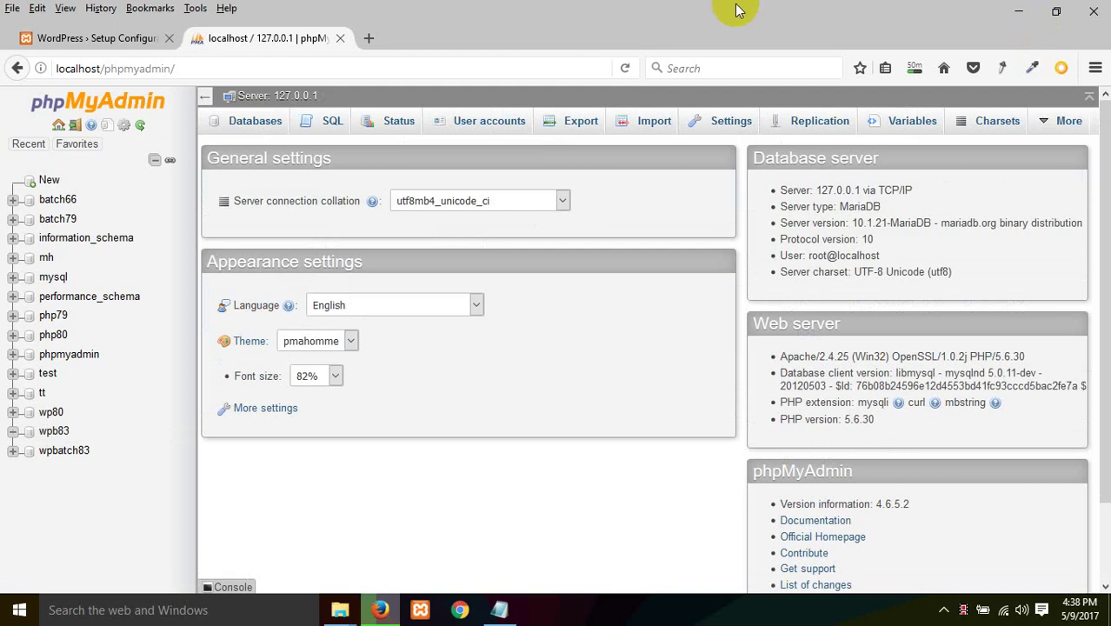
click(485, 122)
scroll(508, 335, down, 5)
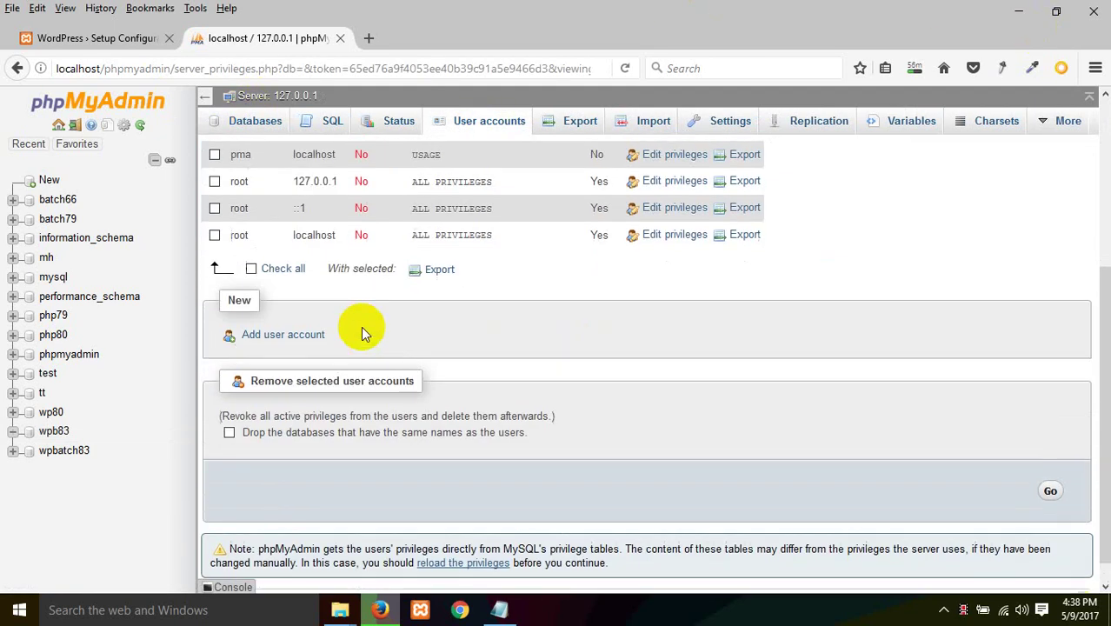
scroll(363, 333, up, 3)
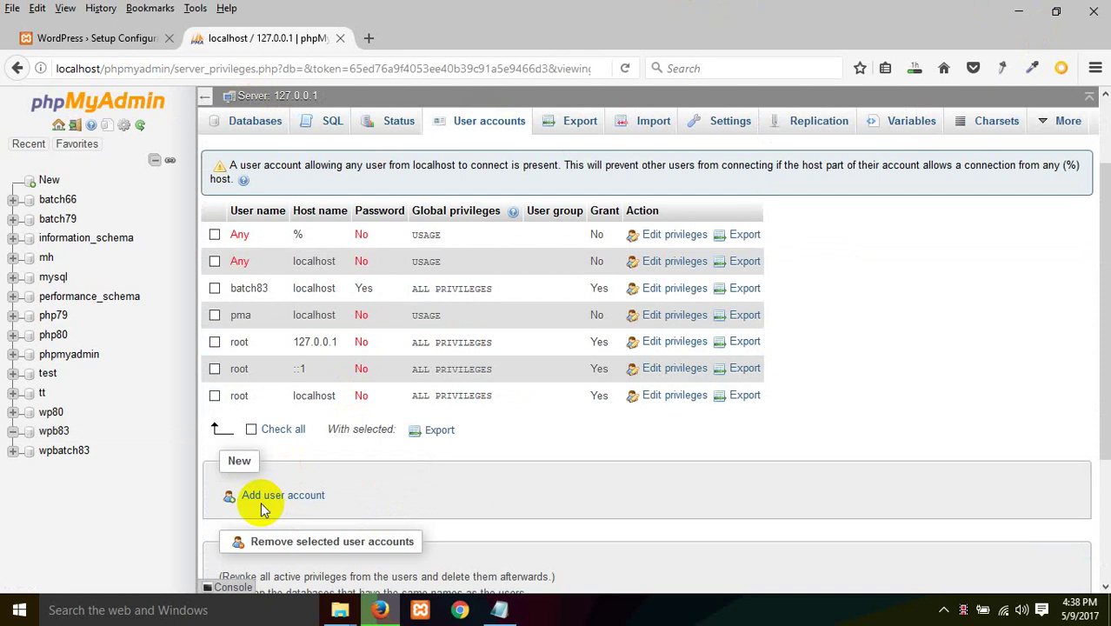
scroll(449, 385, up, 2)
scroll(466, 345, down, 1)
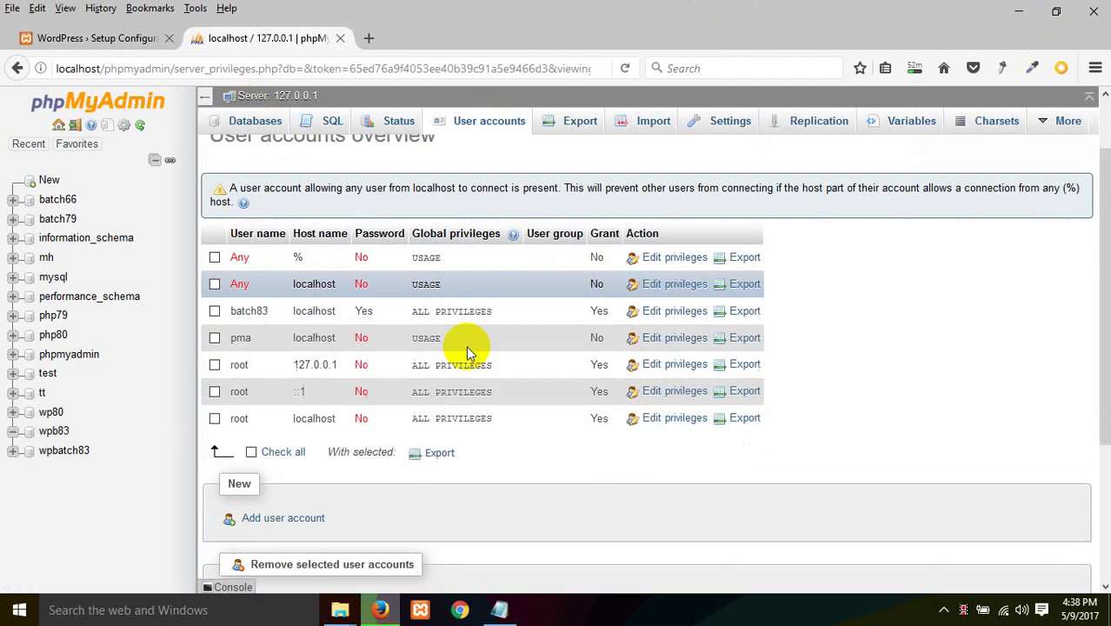
scroll(466, 345, down, 1)
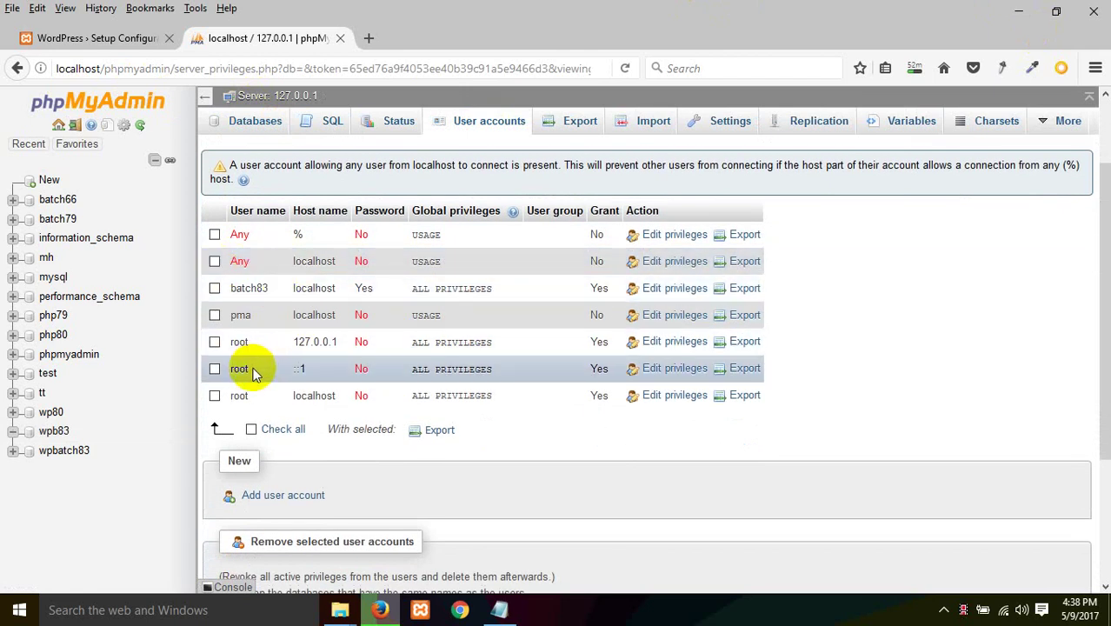
Step: Inspect the root account for host 127.0.0.1, then return to the WordPress setup tab
drag(247, 340, 216, 345)
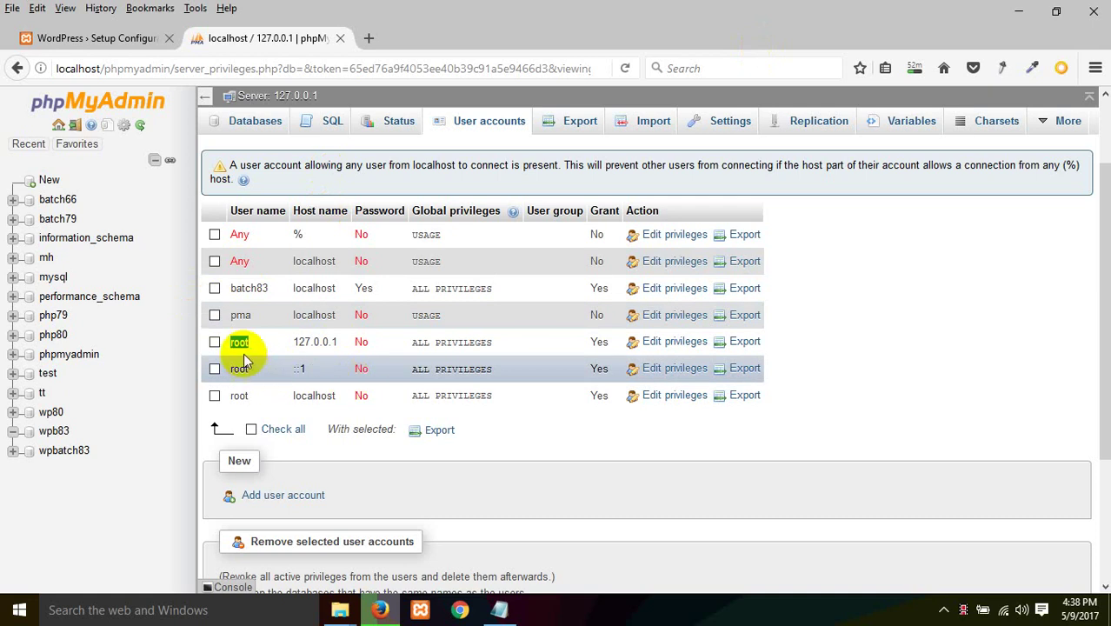
click(241, 345)
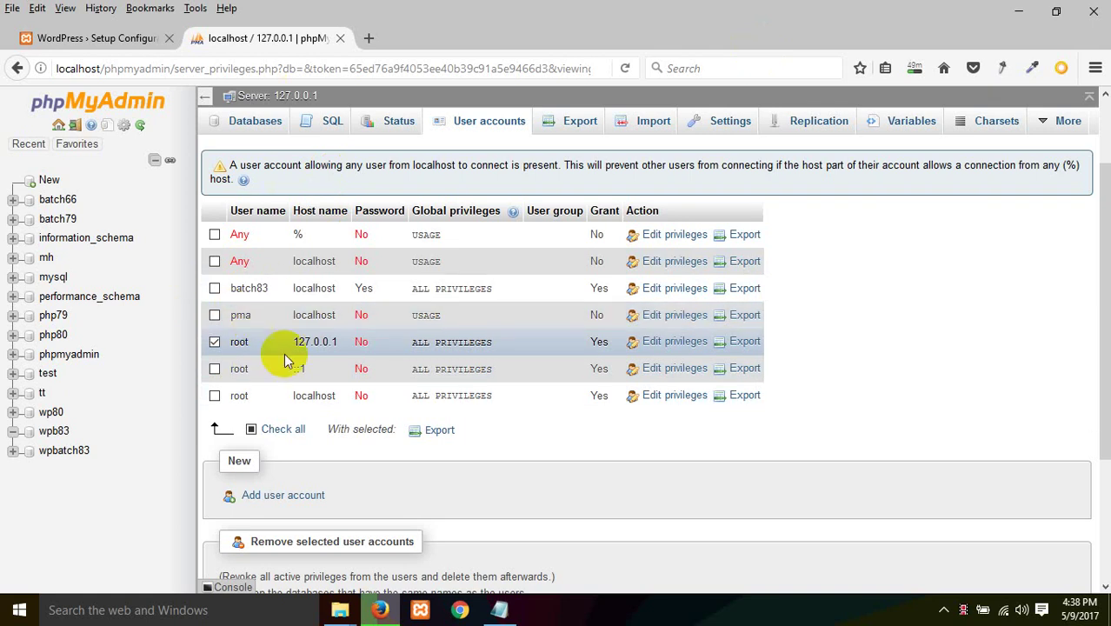
click(214, 343)
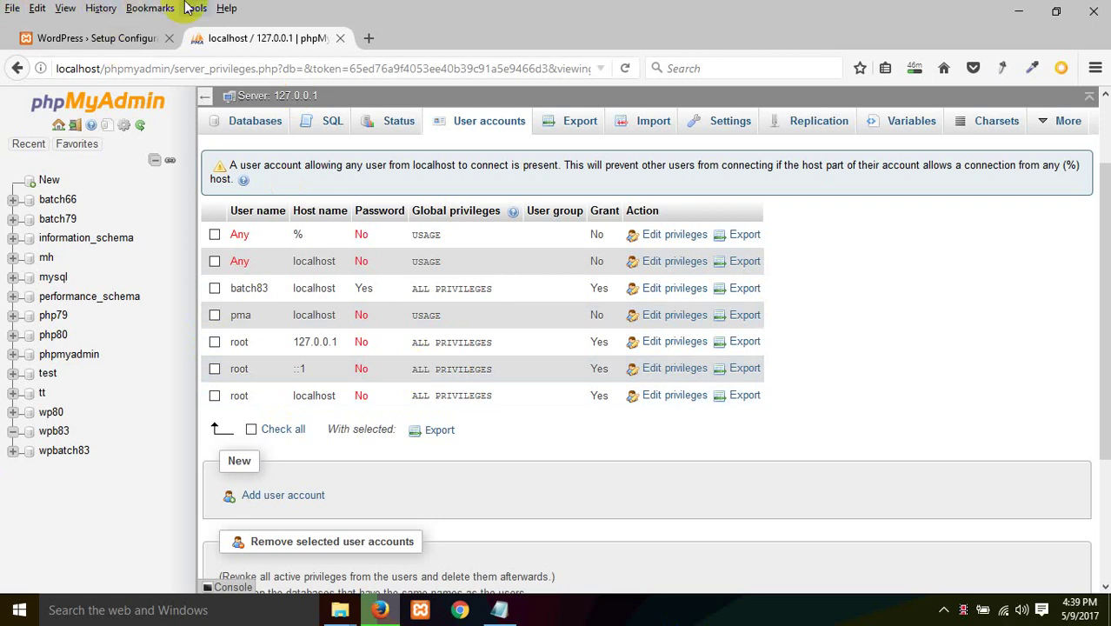
click(129, 36)
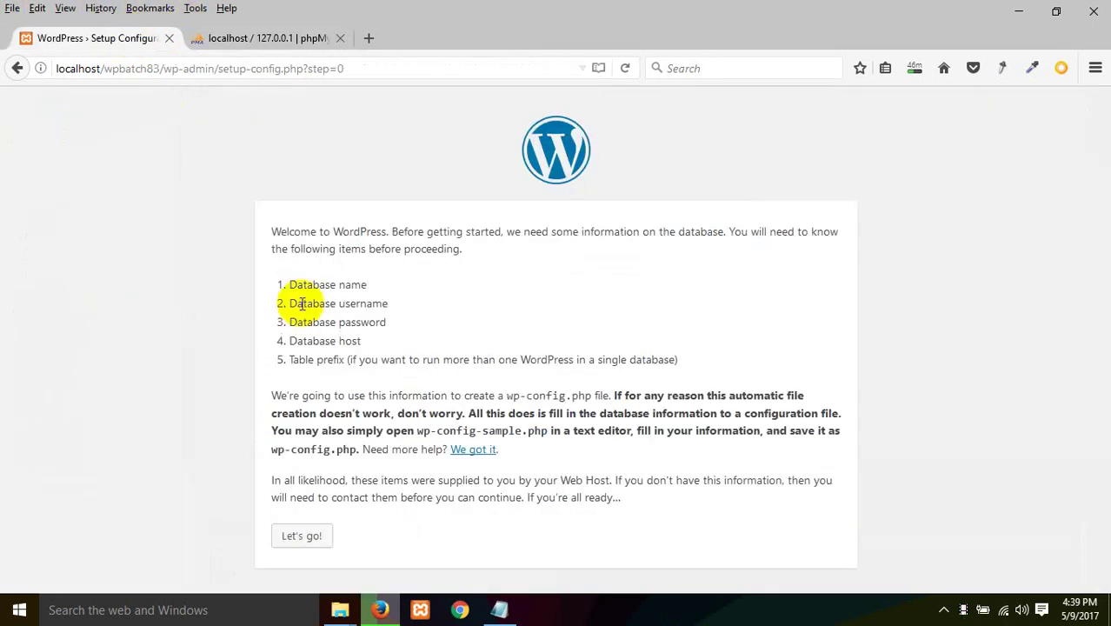
Step: Start the connection form and set Database Name to wpb83
click(290, 535)
double_click(483, 276)
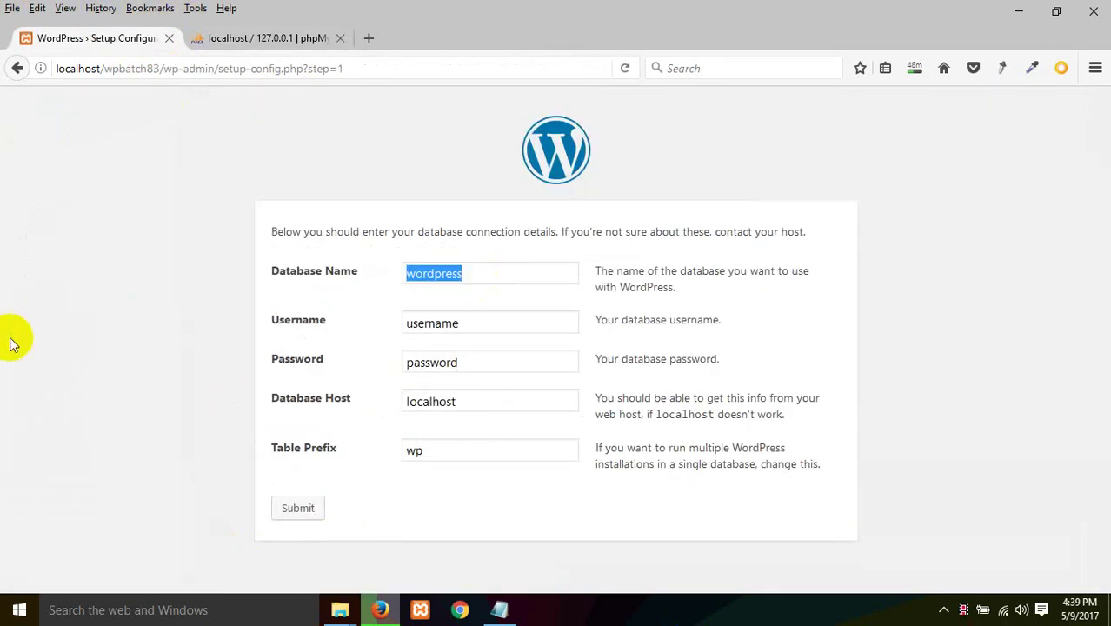
key(BackSpace)
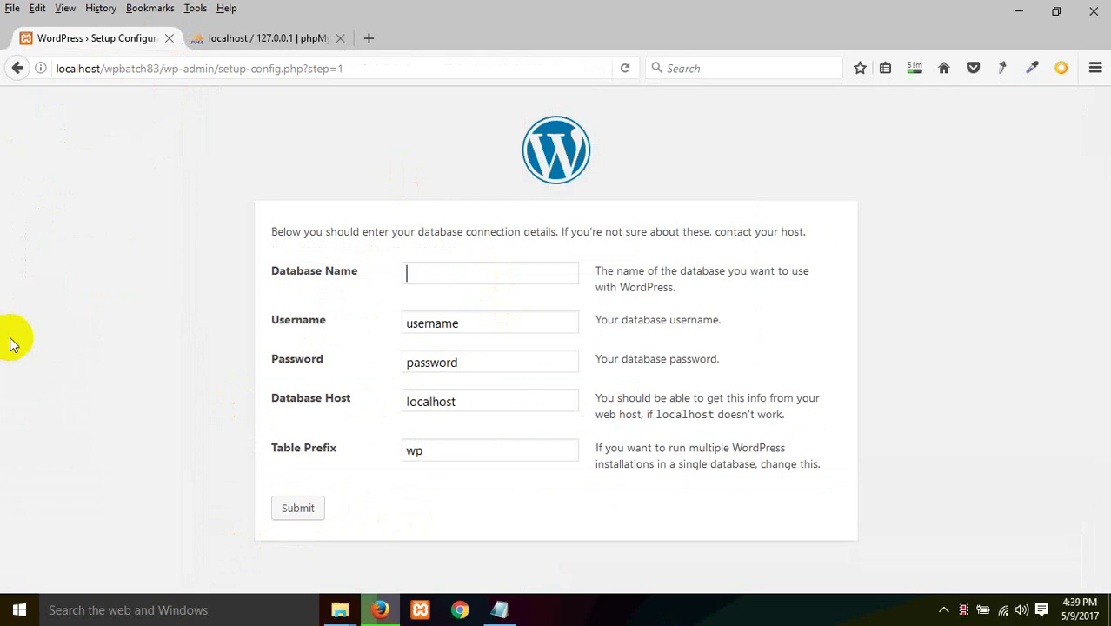
text(wpb)
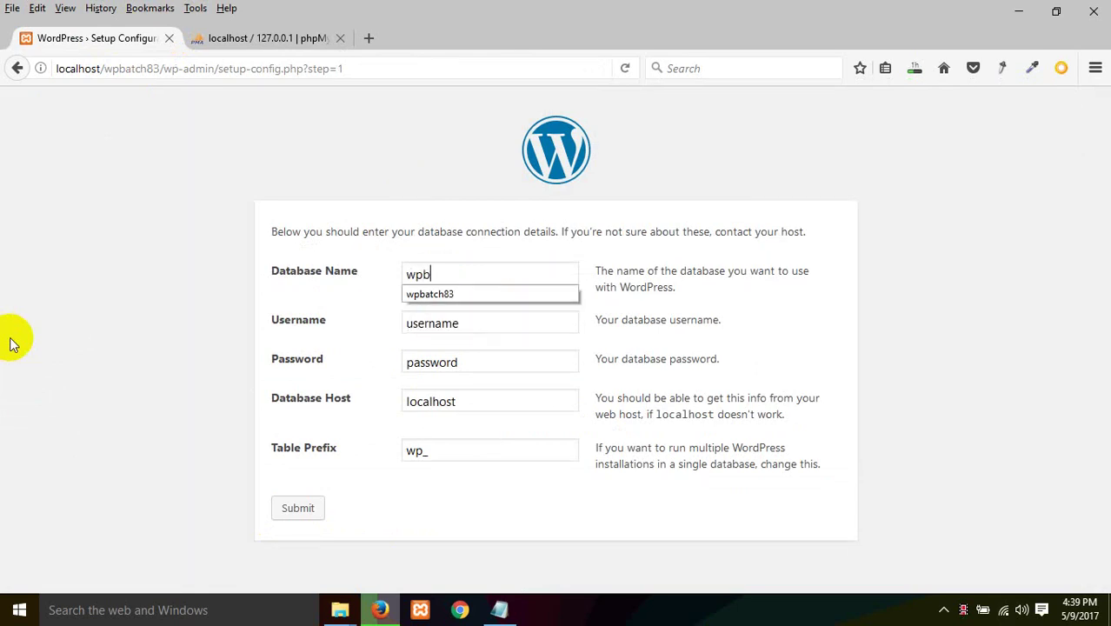
text(83)
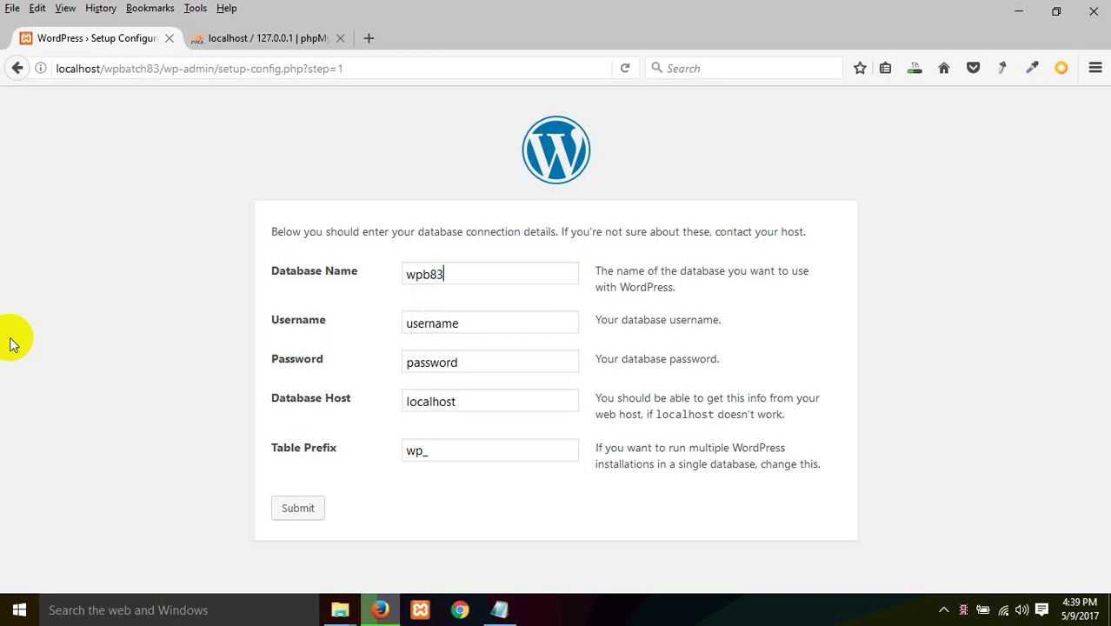
Step: Set the database username to root and leave the password empty
double_click(478, 322)
text(\)
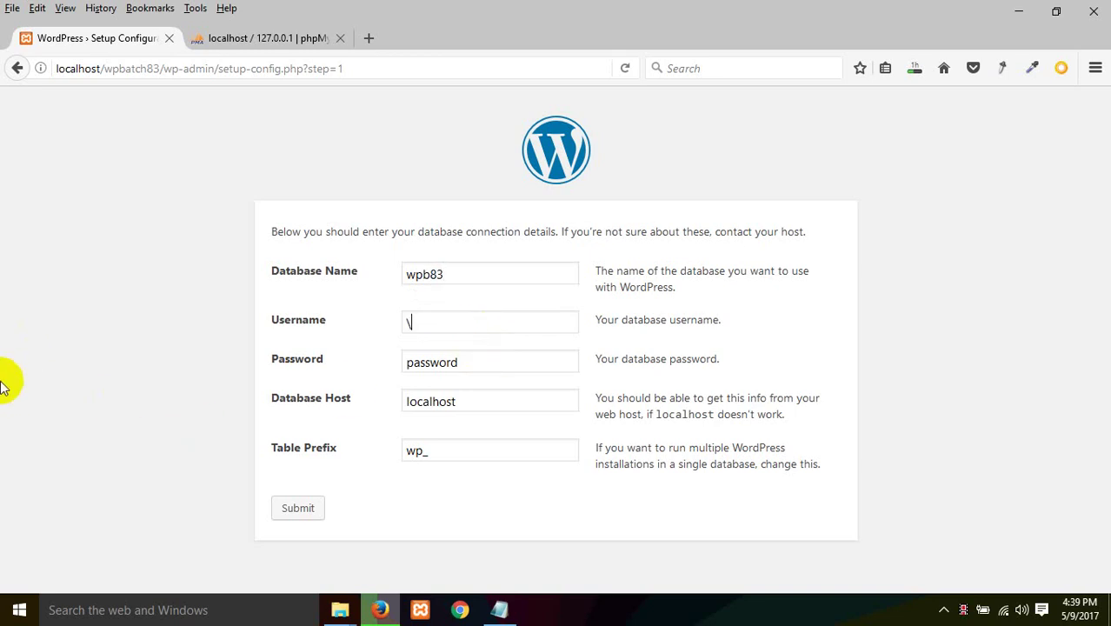
key(BackSpace)
text(root)
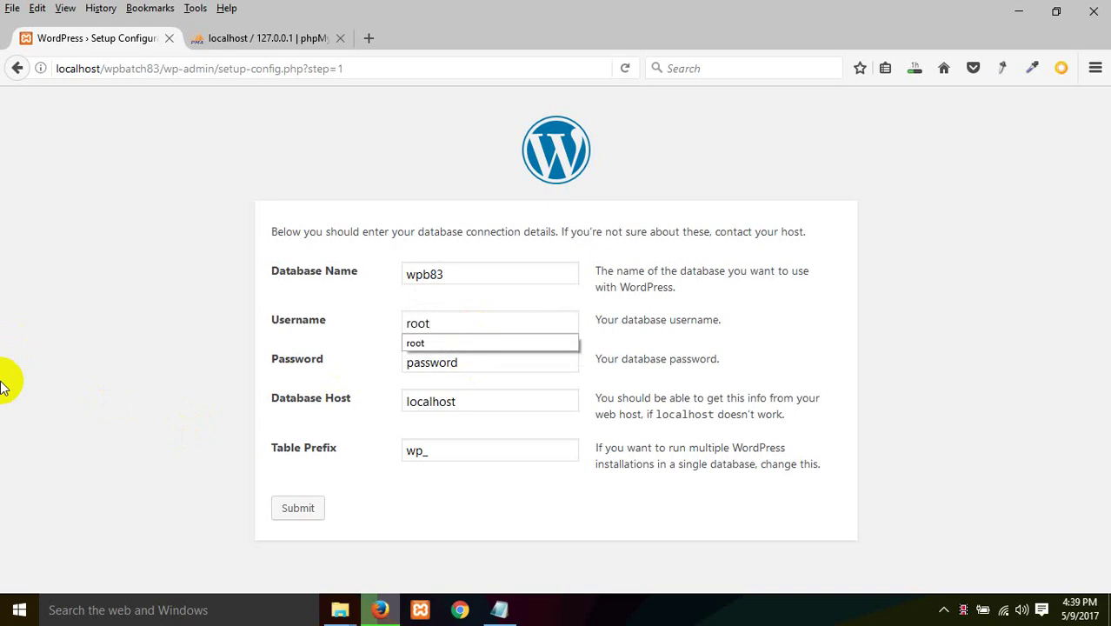
key(Escape)
key(Tab)
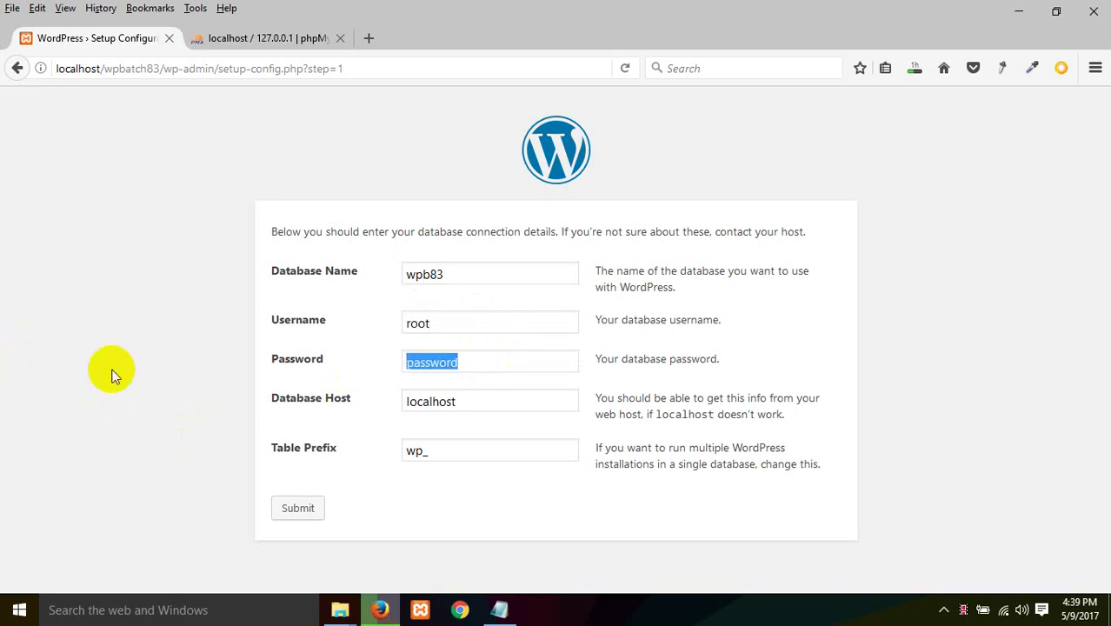
key(BackSpace)
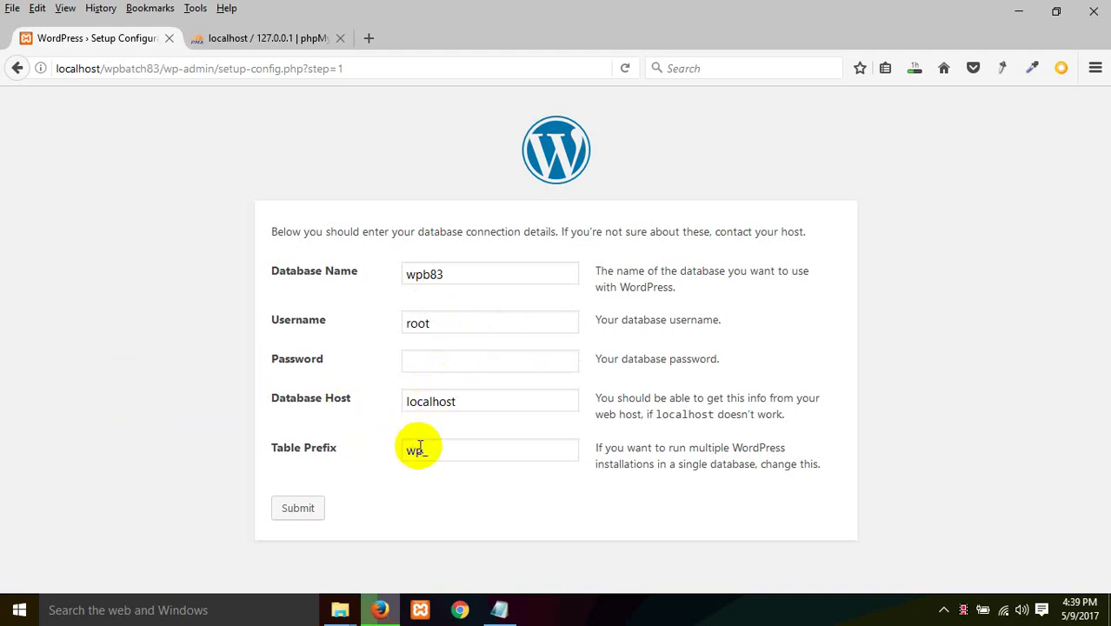
Step: Change the table prefix from wp_ to b83_
drag(423, 451, 285, 468)
key(BackSpace)
text(b83_)
click(228, 40)
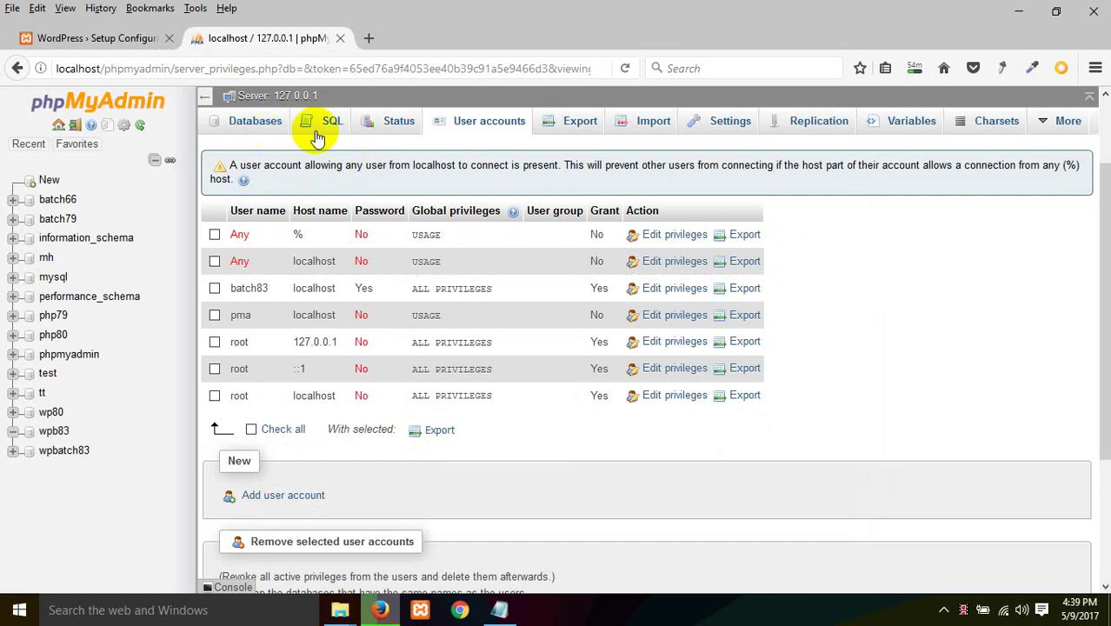
click(63, 452)
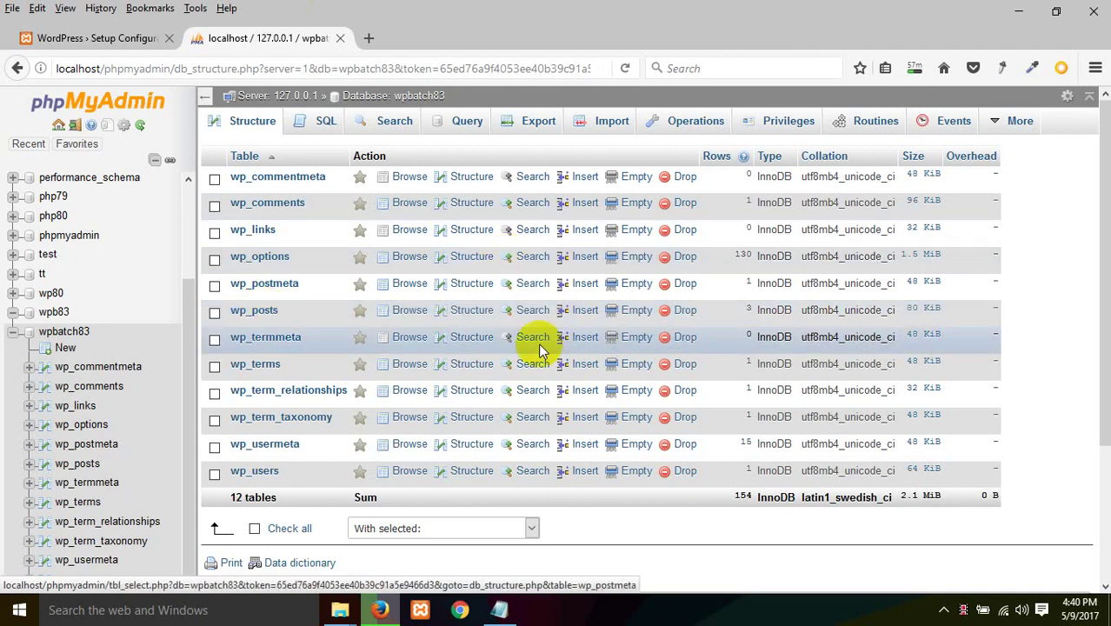
click(128, 39)
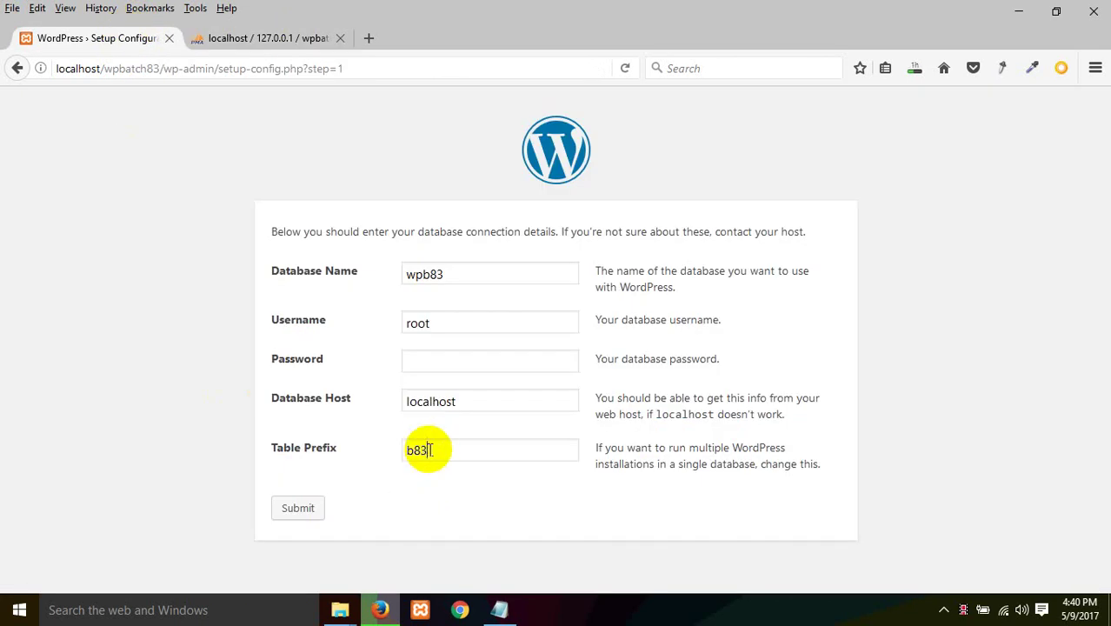
Step: Submit the database connection details and run the install to reach the Welcome form
click(292, 459)
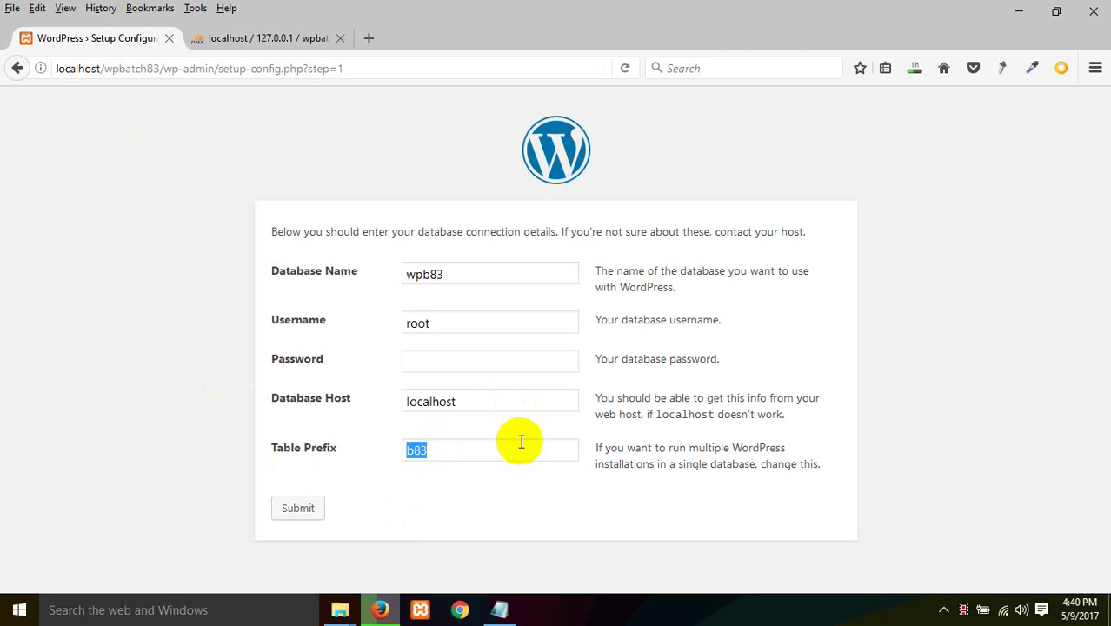
click(296, 511)
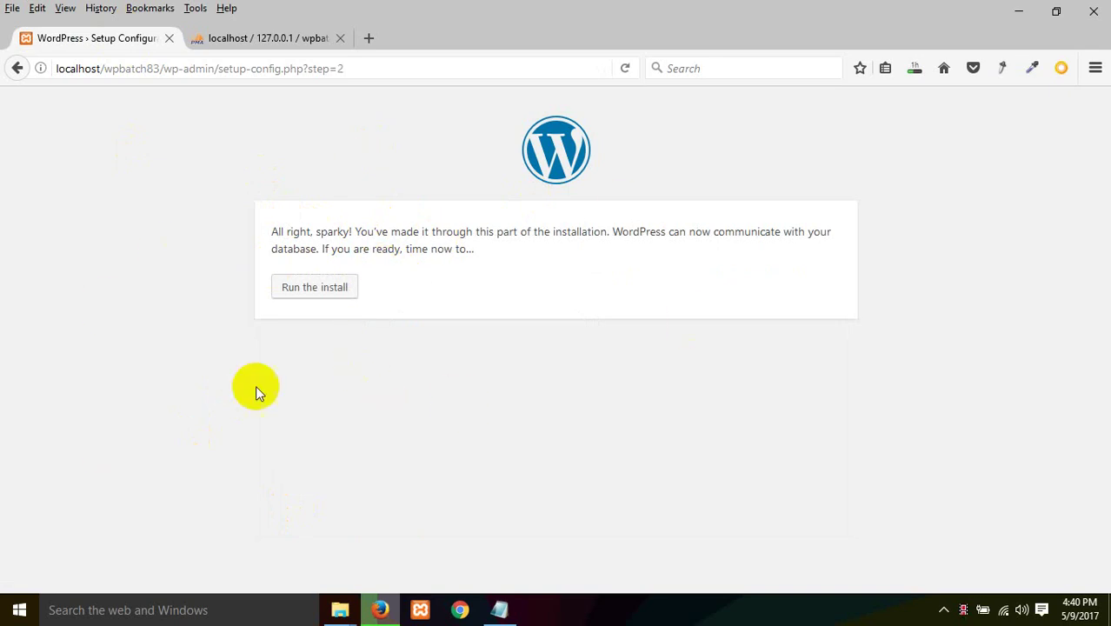
click(300, 291)
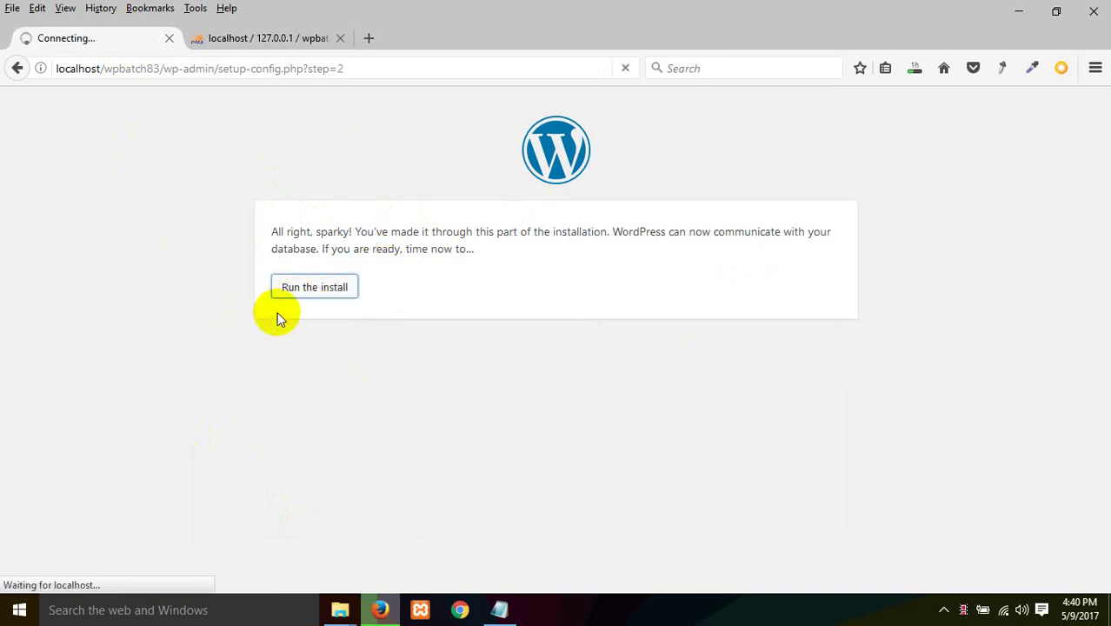
scroll(368, 396, down, 2)
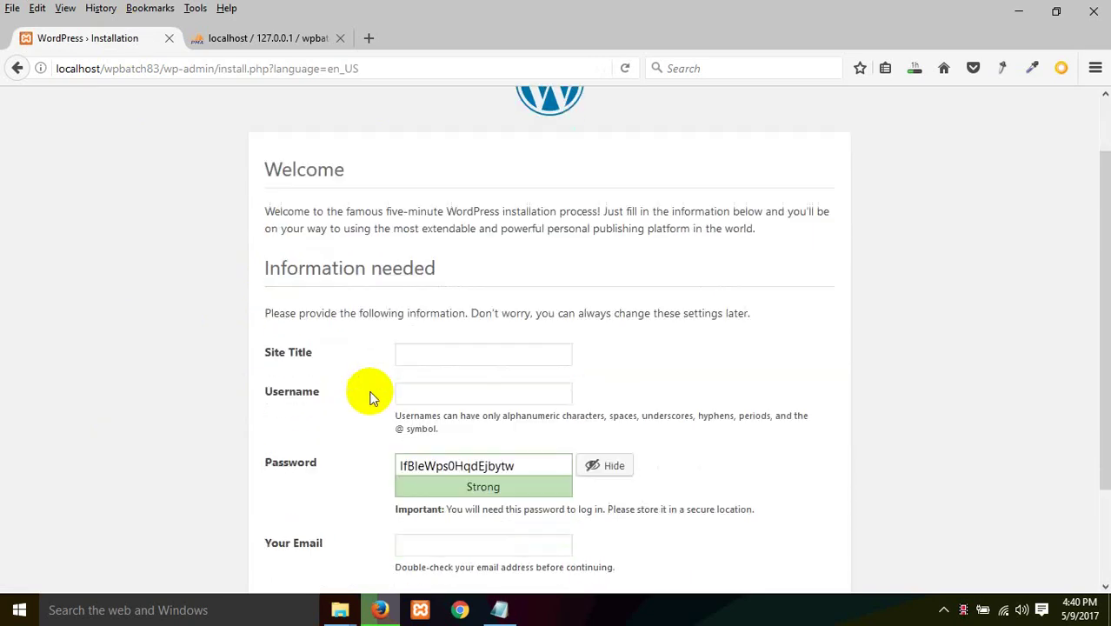
Step: Enter Batch83 as the site title and batch83 as the admin username
click(406, 236)
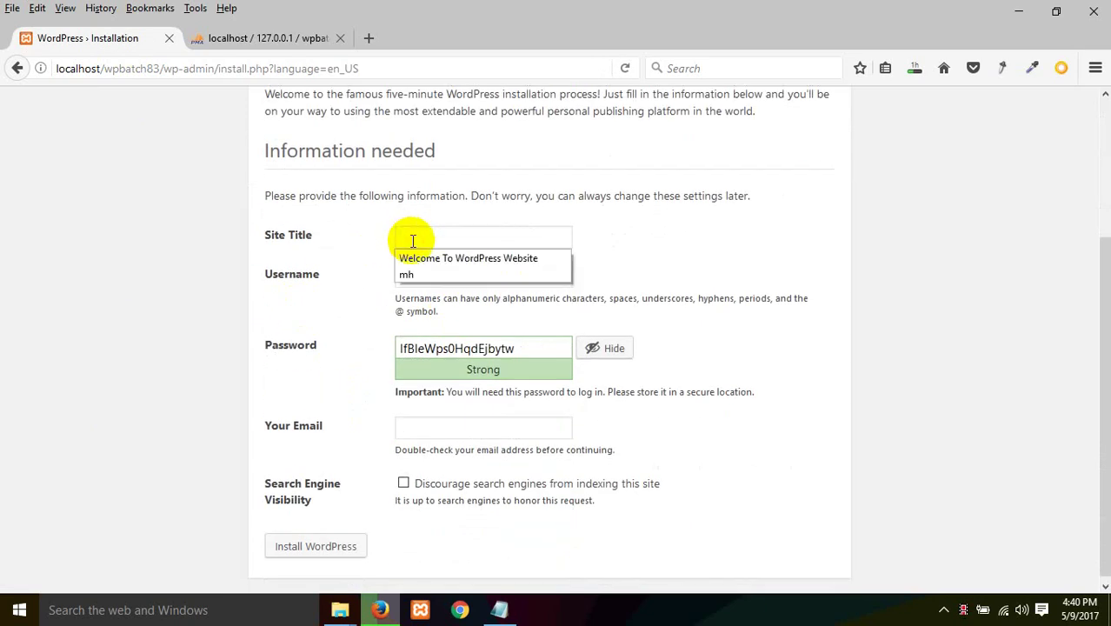
text(Batch83)
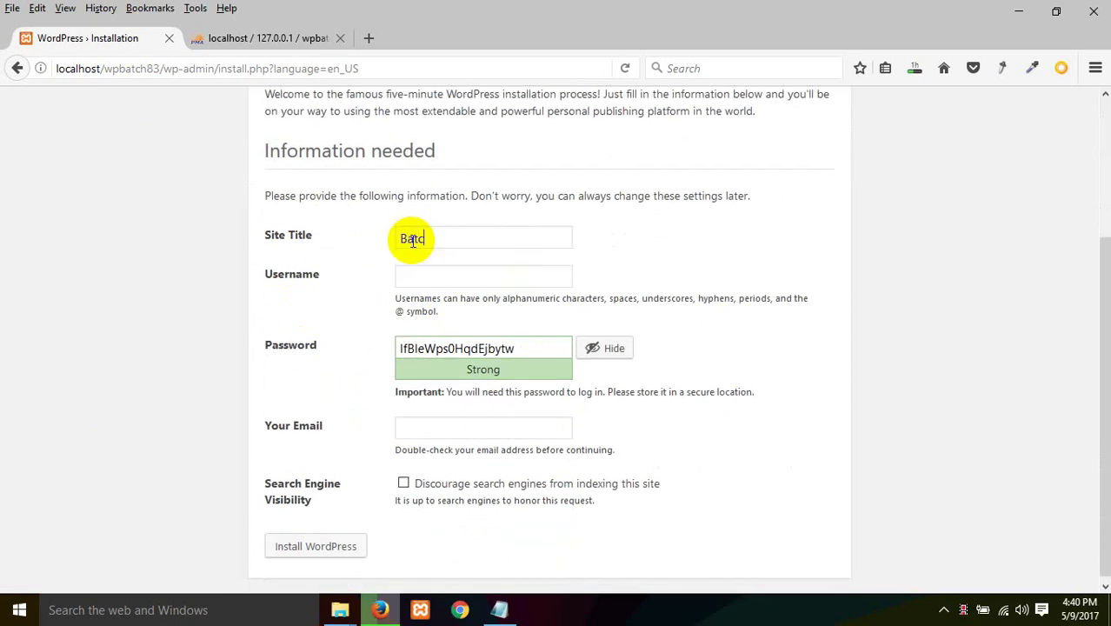
click(446, 282)
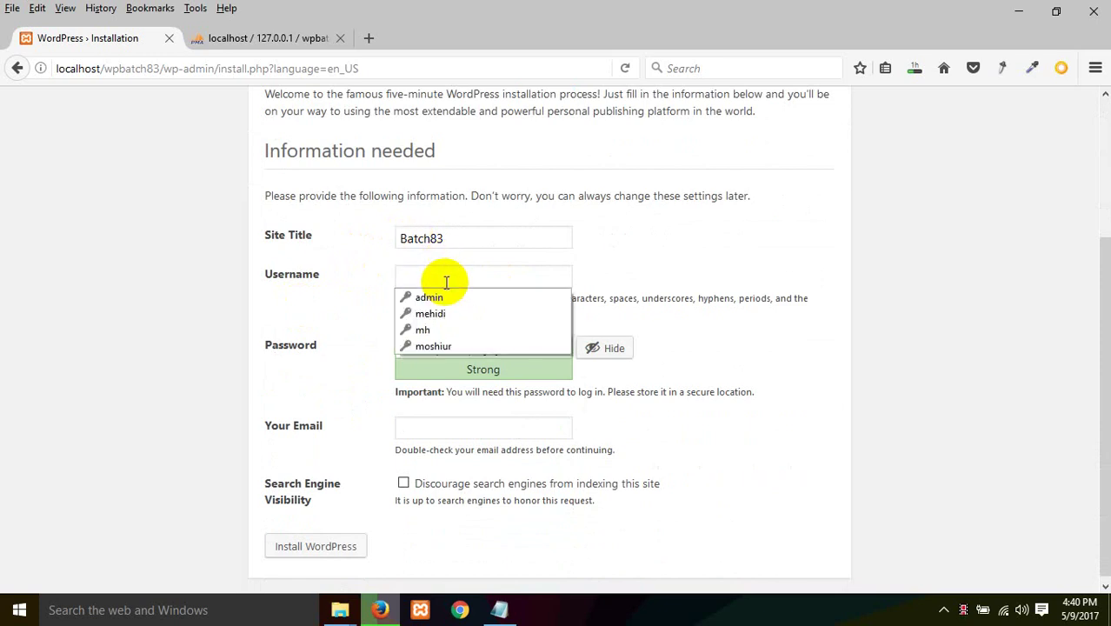
text(admin)
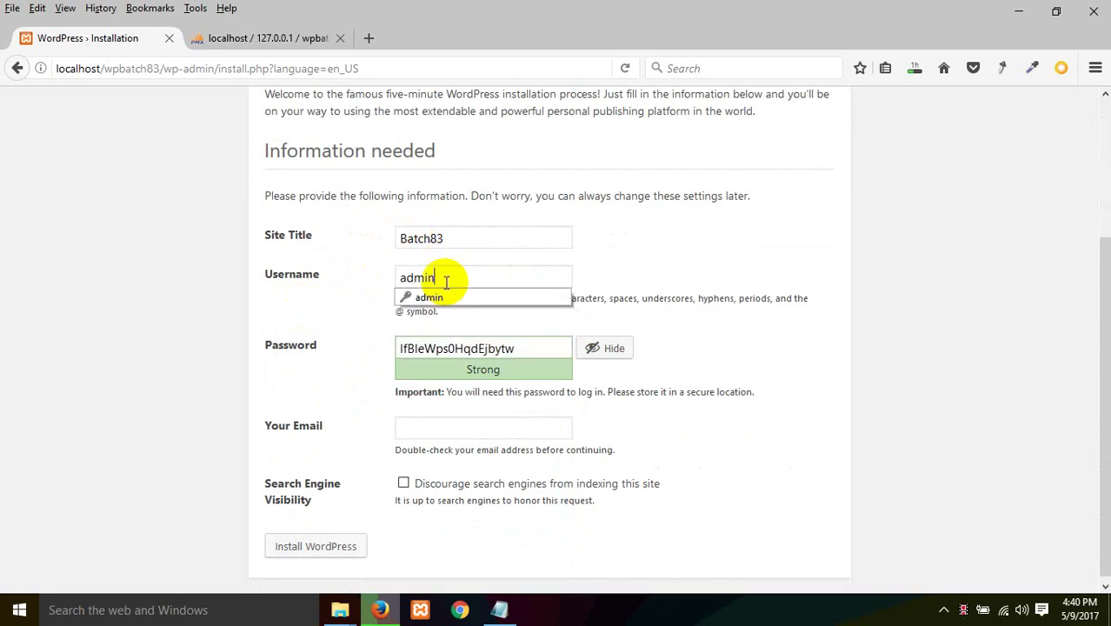
key(BackSpace)
key(BackSpace)
key(BackSpace)
key(BackSpace)
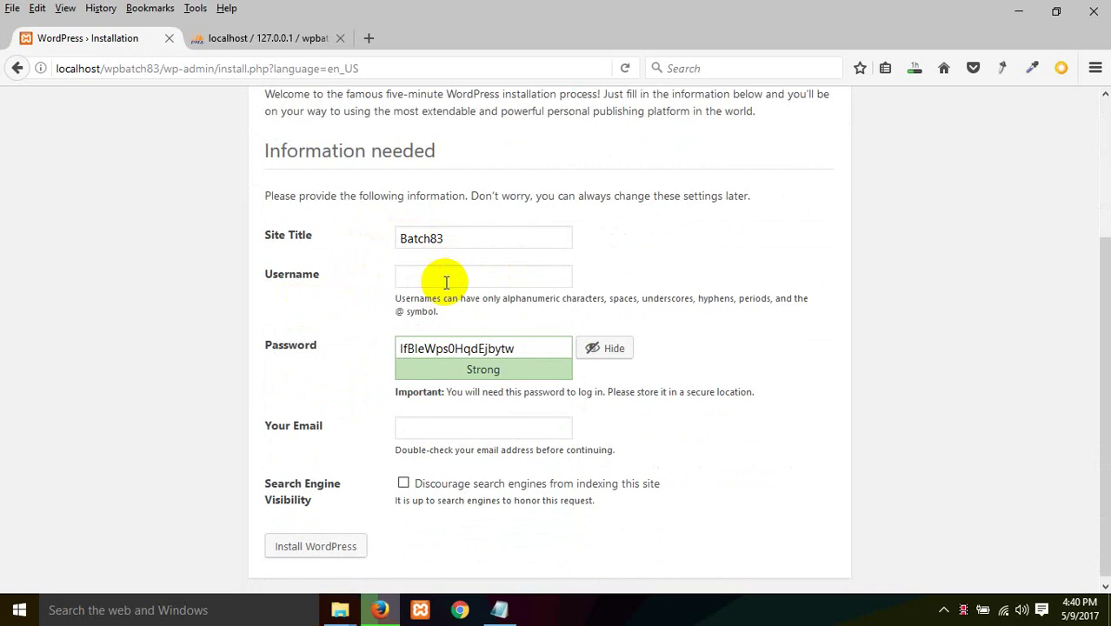
text(batch83)
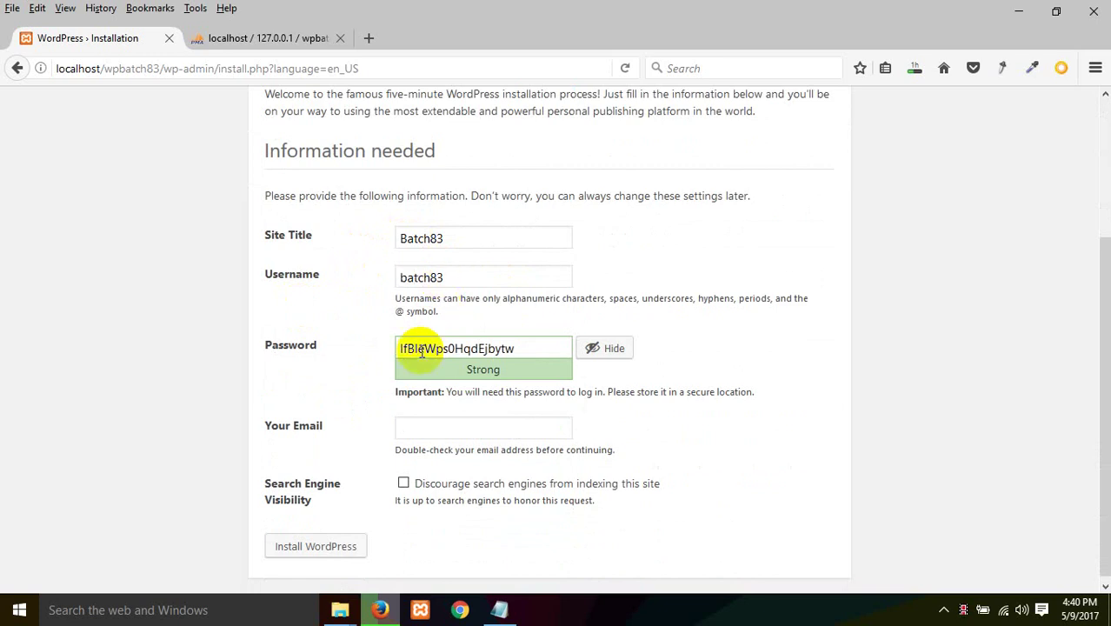
Step: Replace the generated password with a weak one, confirm its use, and enter the admin e-mail
drag(541, 348, 27, 395)
text(12)
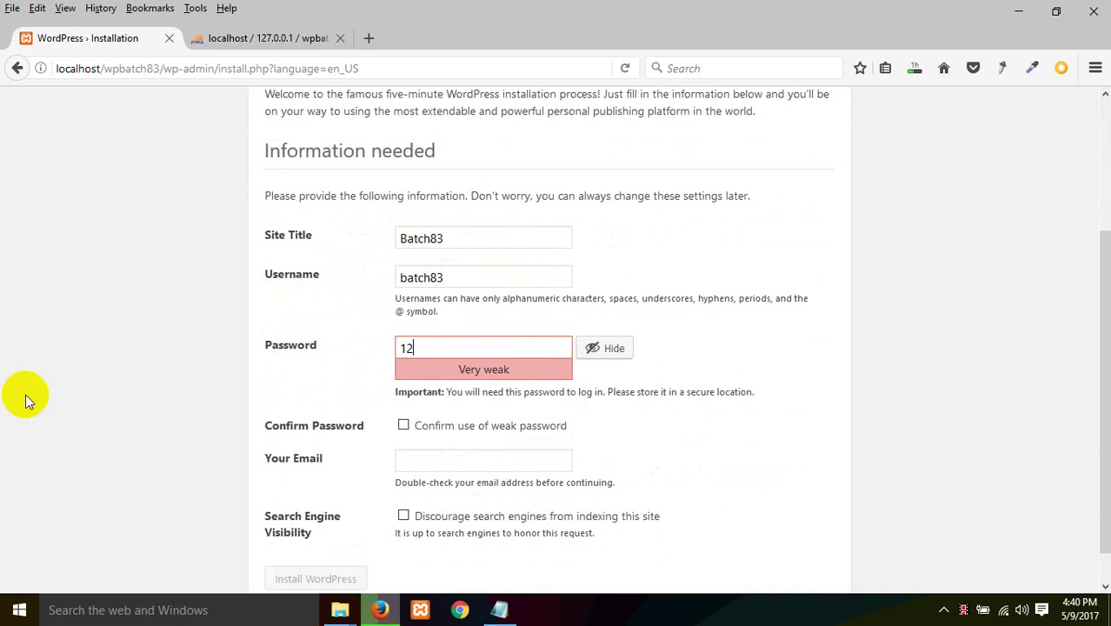
text(345)
click(439, 425)
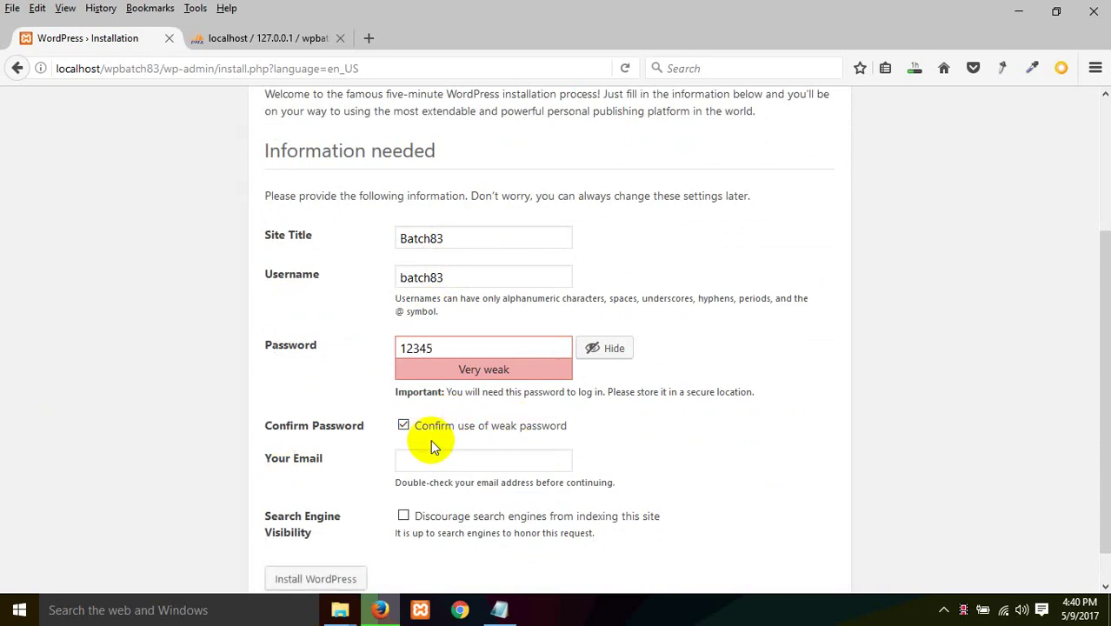
click(428, 461)
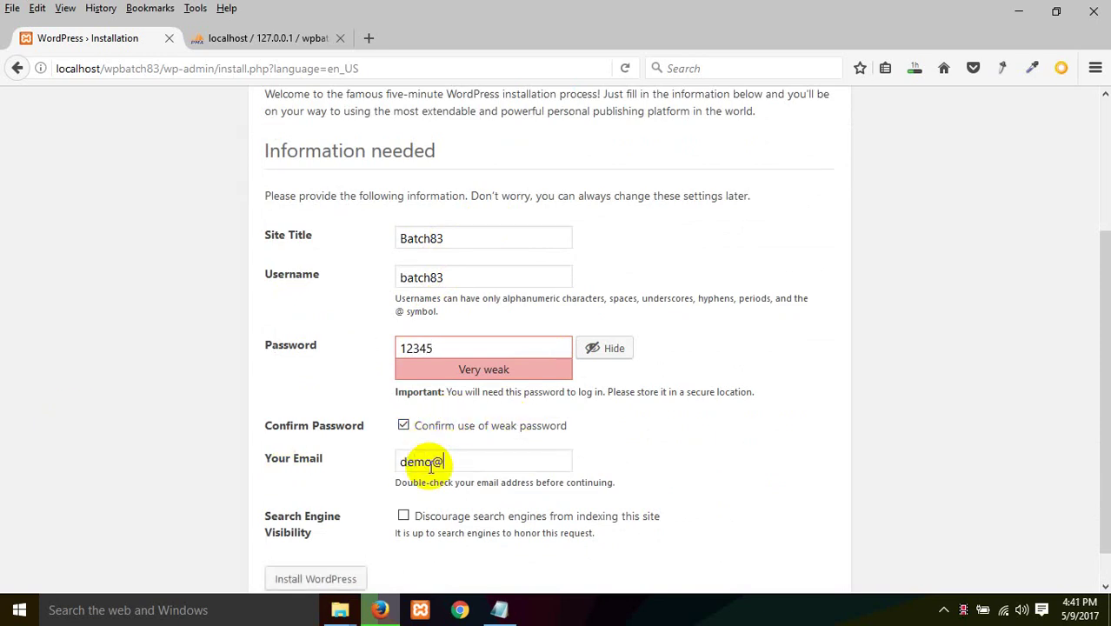
scroll(431, 467, down, 1)
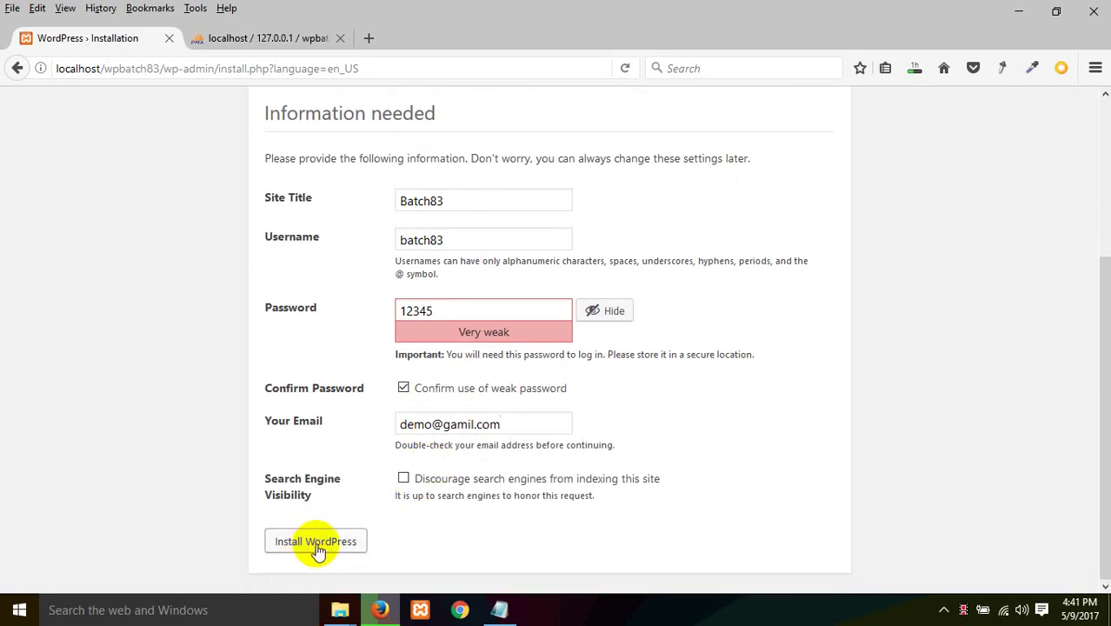
Step: Bring up the wordpress source and wpbatch83 folder windows and go up to htdocs
mouse_move(340, 607)
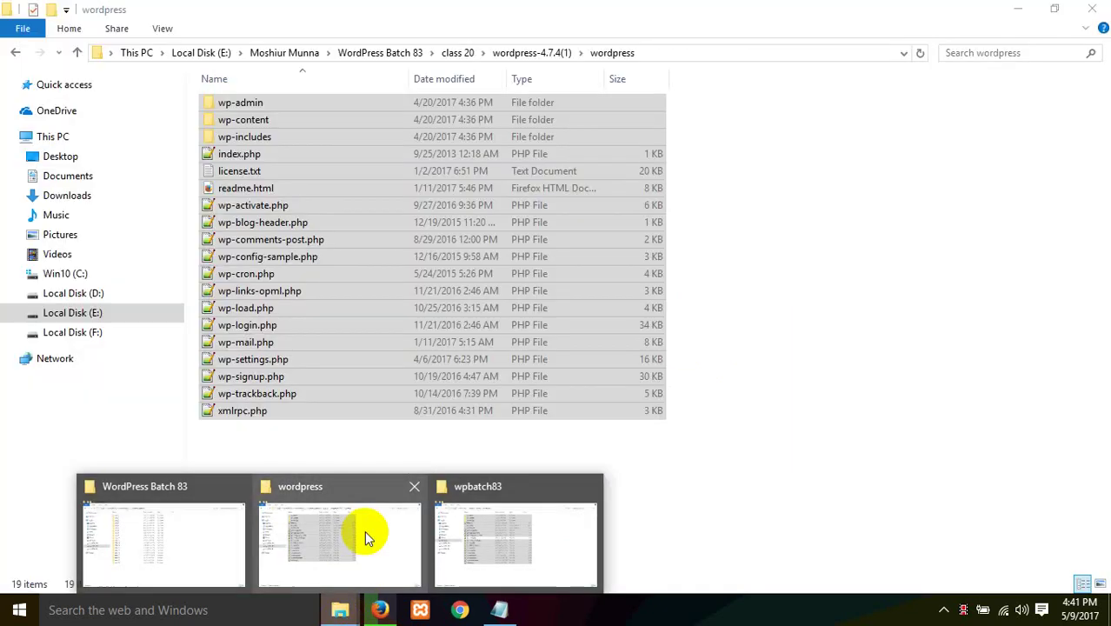
click(365, 530)
click(412, 483)
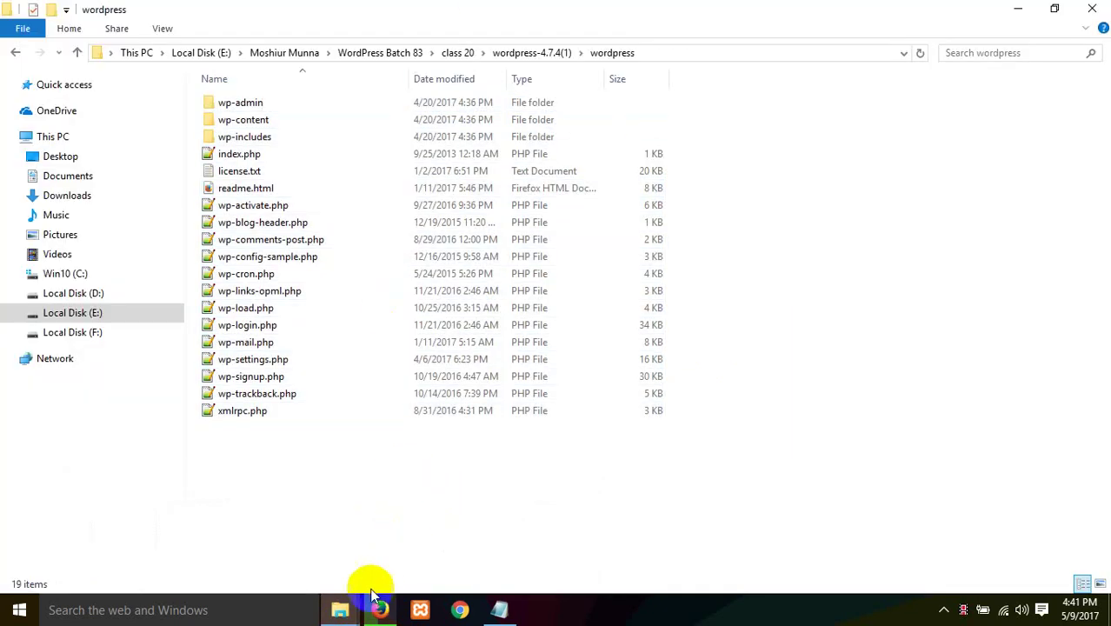
mouse_move(340, 608)
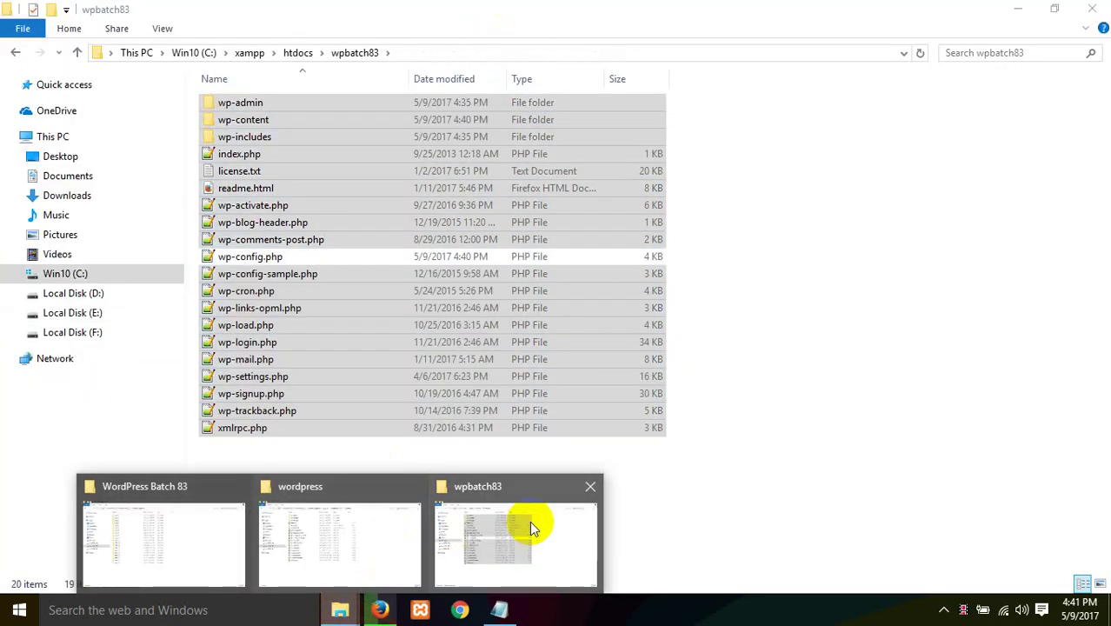
click(532, 527)
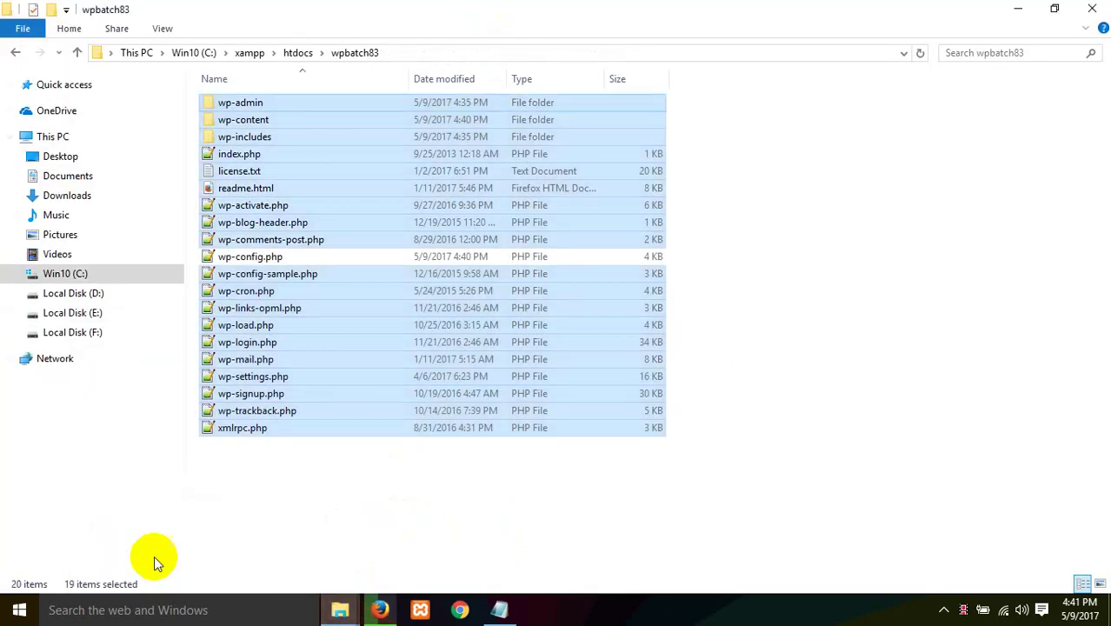
click(313, 502)
click(297, 54)
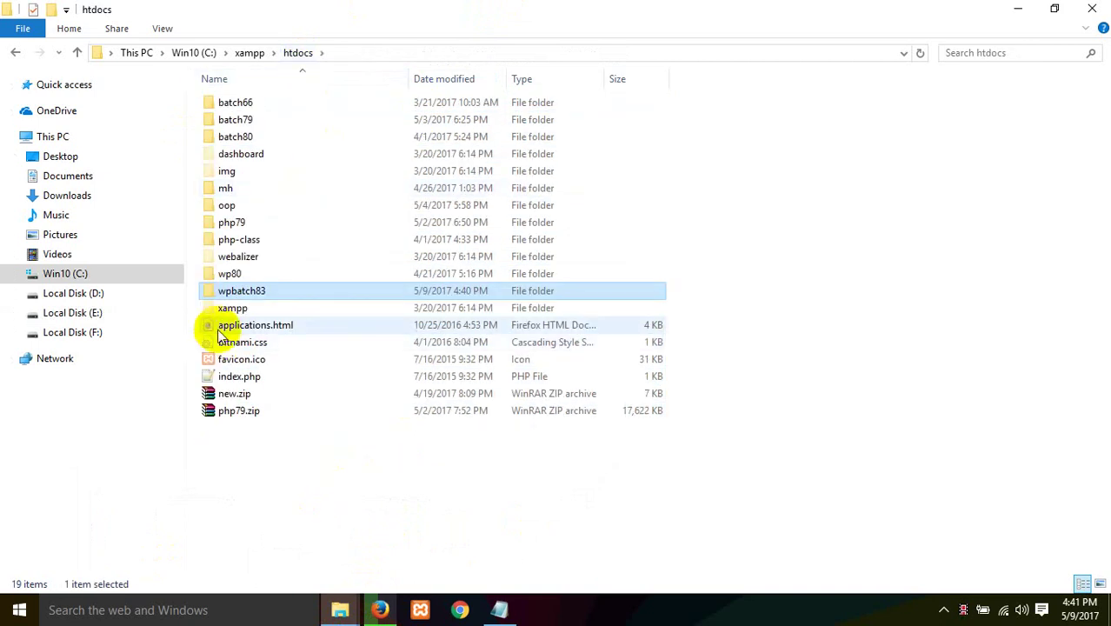
Step: Open the wpbatch83 site folder from htdocs several times to look through its files
double_click(222, 290)
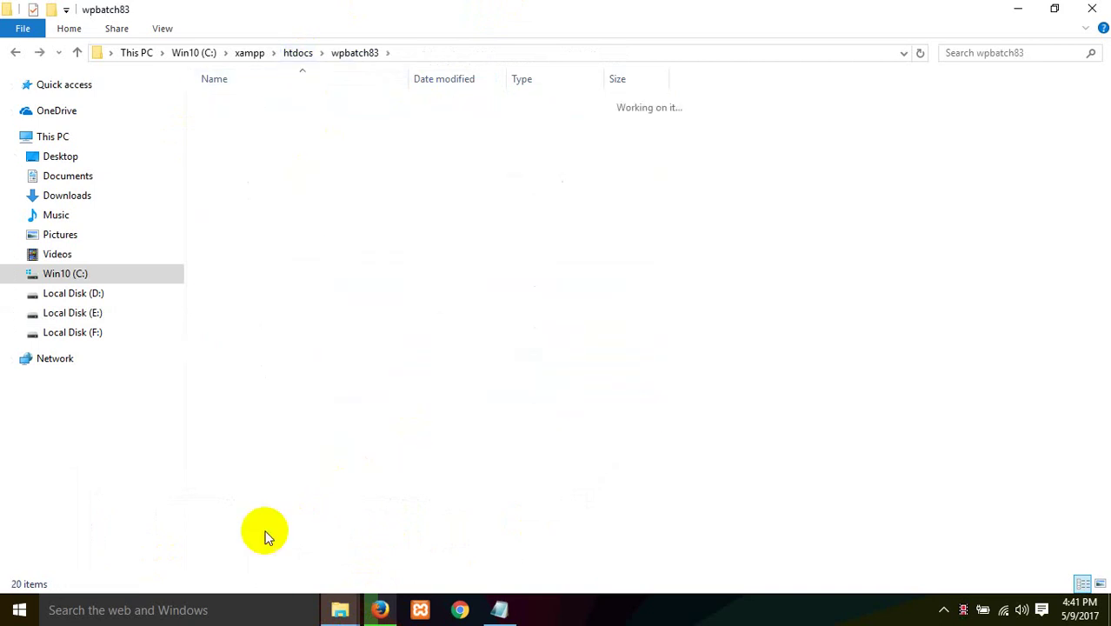
key(BackSpace)
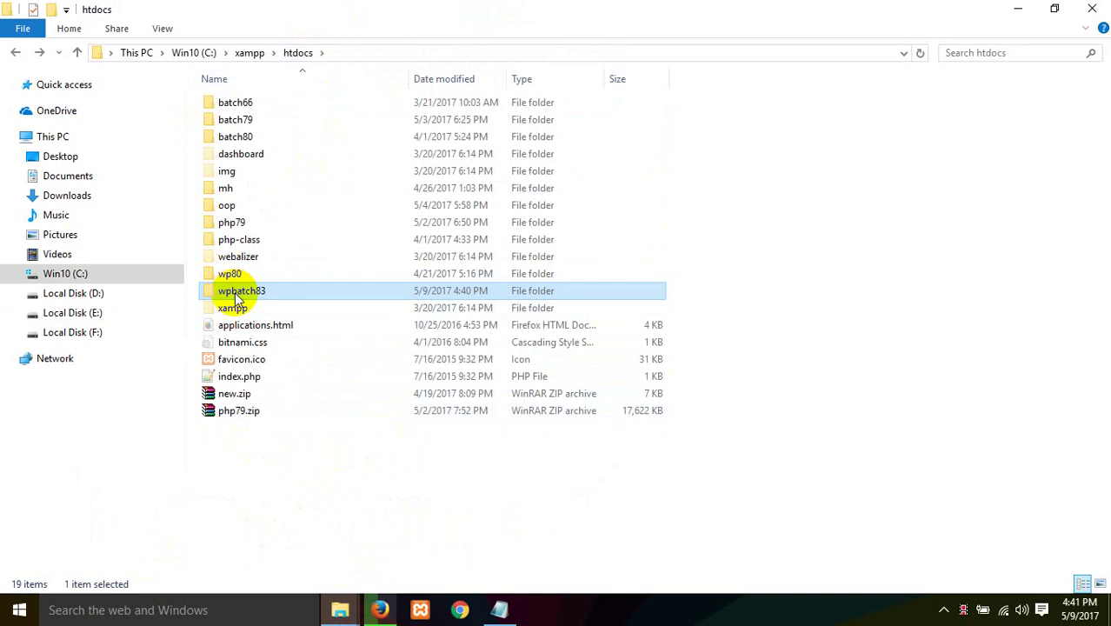
double_click(235, 293)
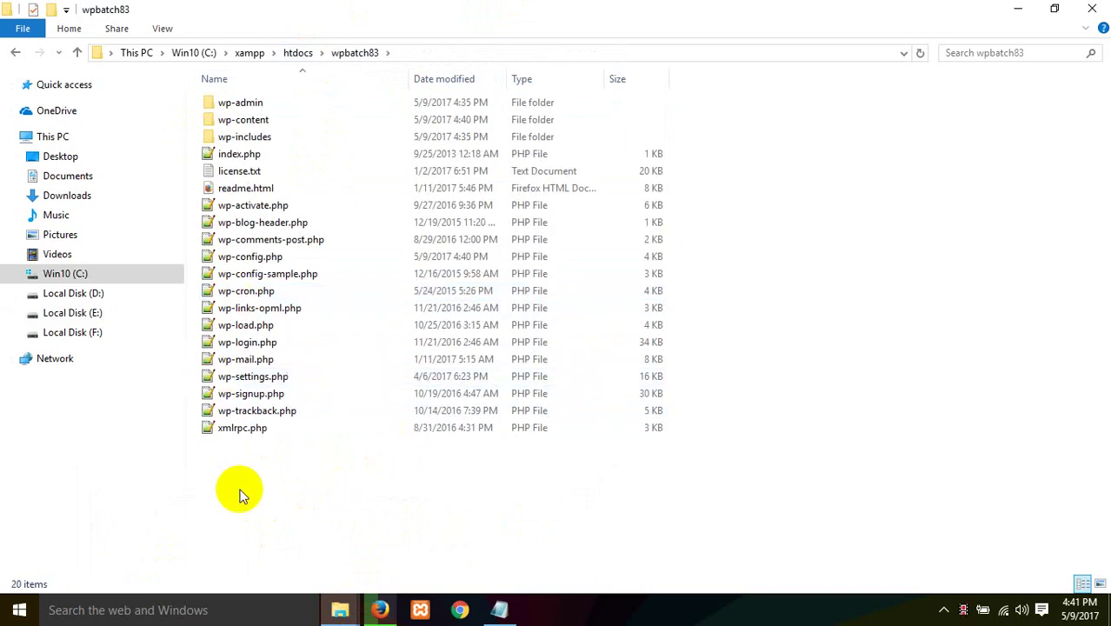
key(BackSpace)
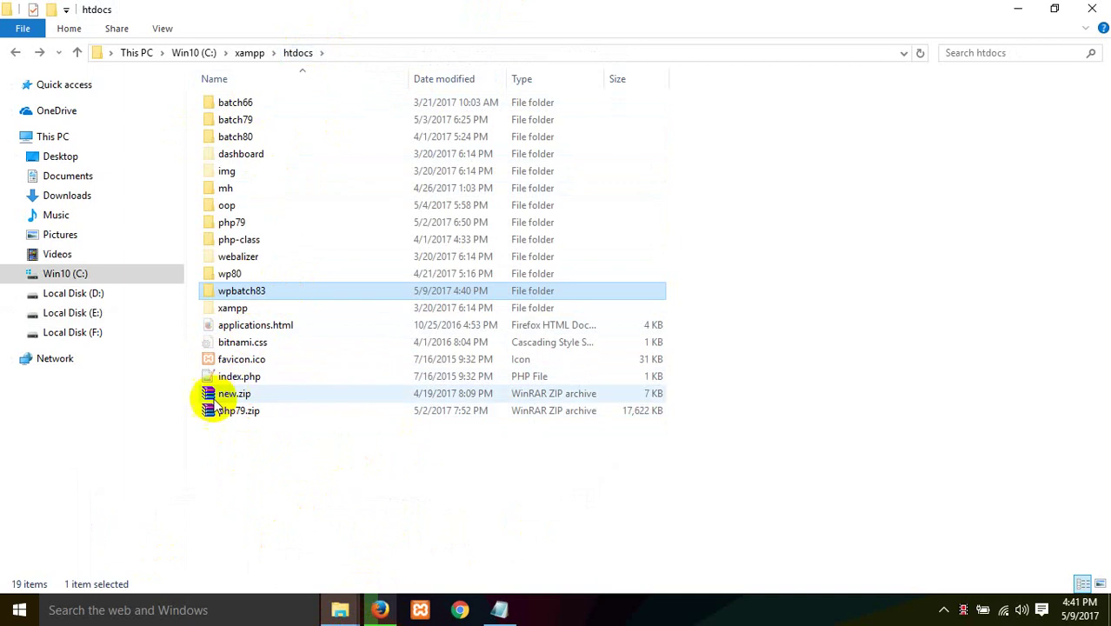
double_click(254, 295)
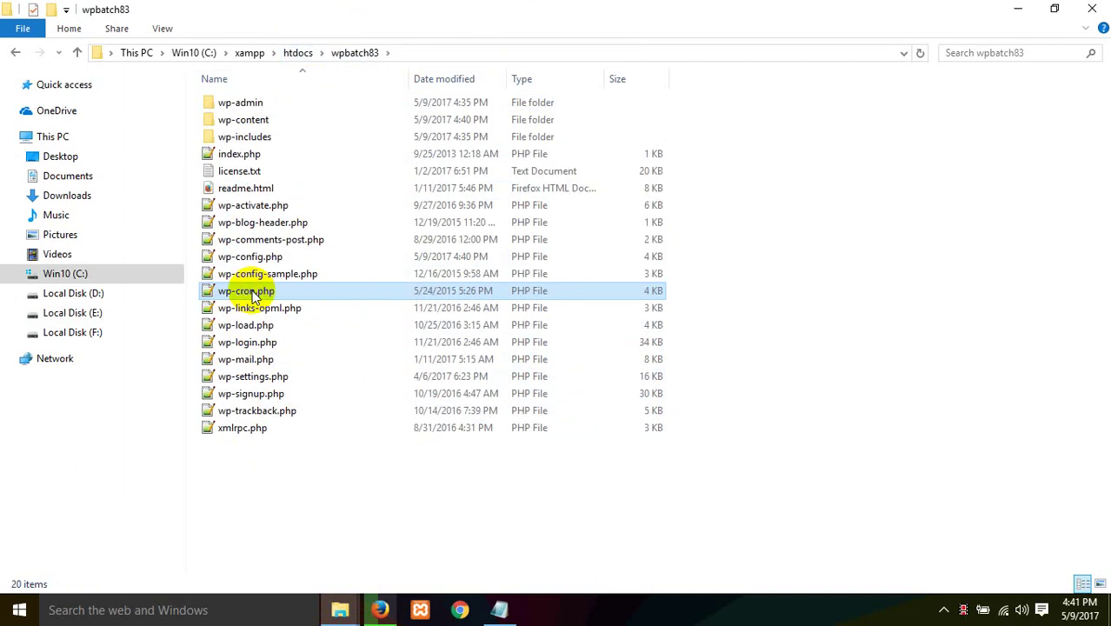
click(259, 294)
click(241, 507)
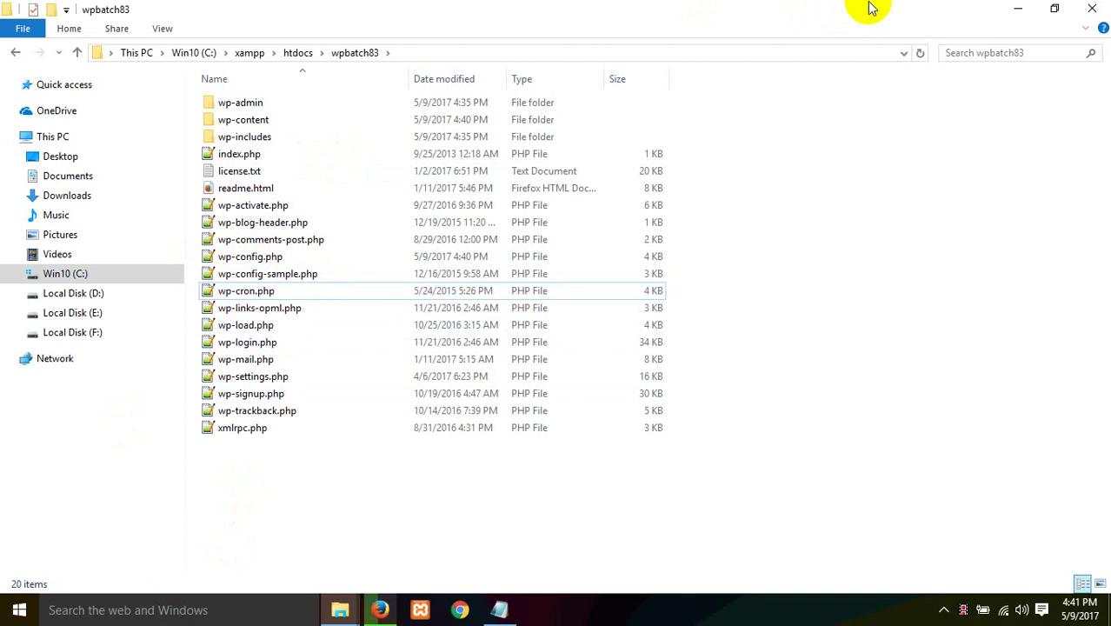
Step: Minimize the wpbatch83 window, open and close an empty Chrome window, and preview the Explorer windows
click(1017, 9)
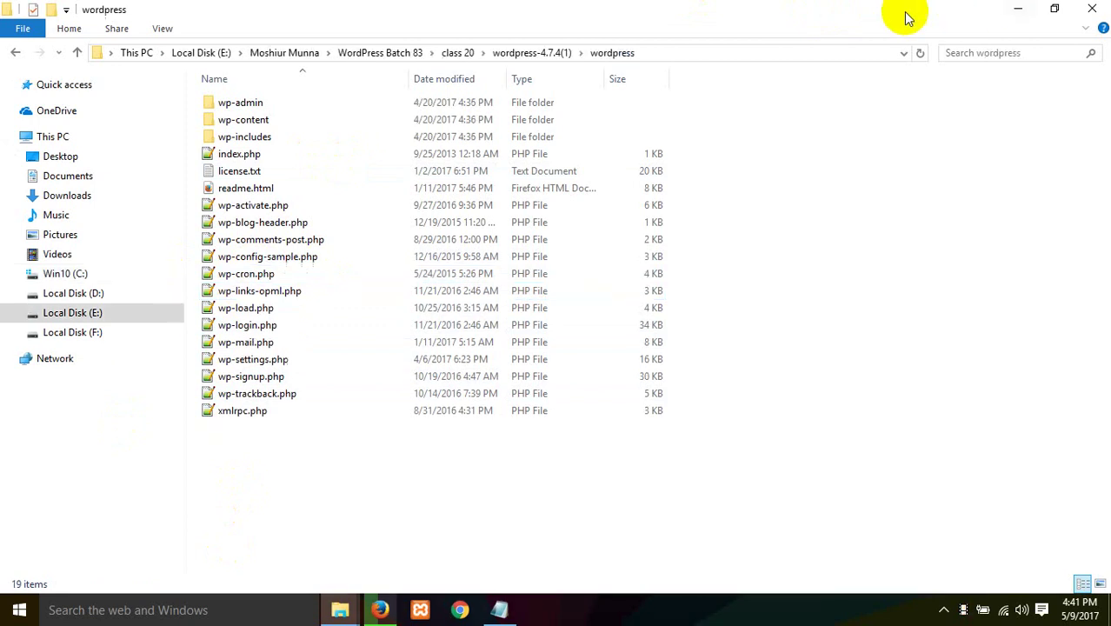
click(452, 614)
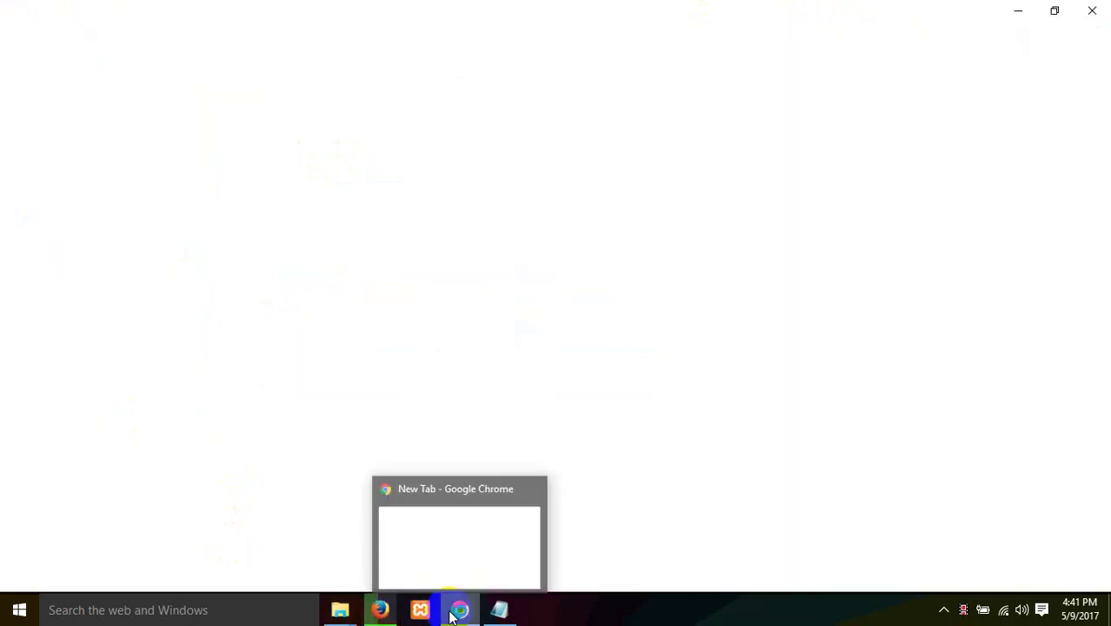
click(1092, 8)
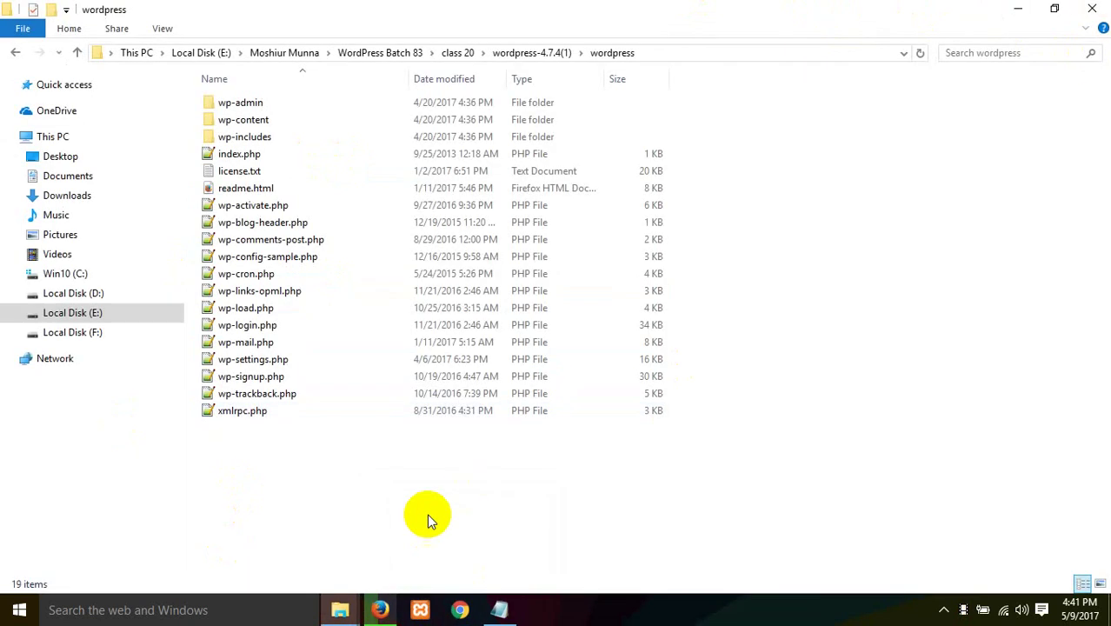
click(340, 608)
Step: Run Install WordPress from the Firefox form and decline saving the login
click(379, 608)
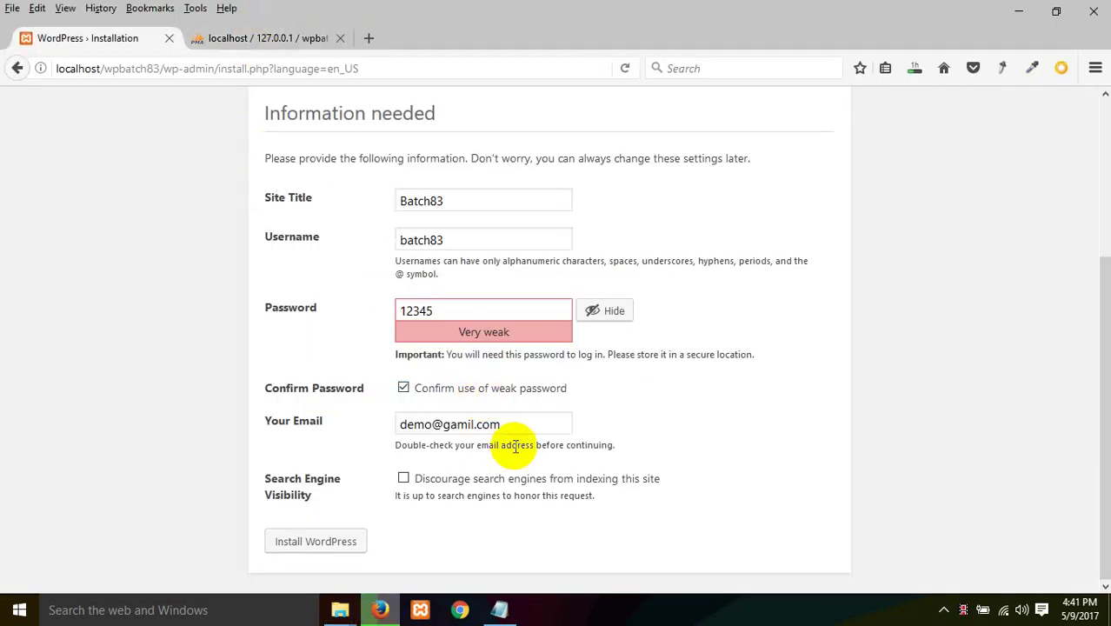
click(313, 546)
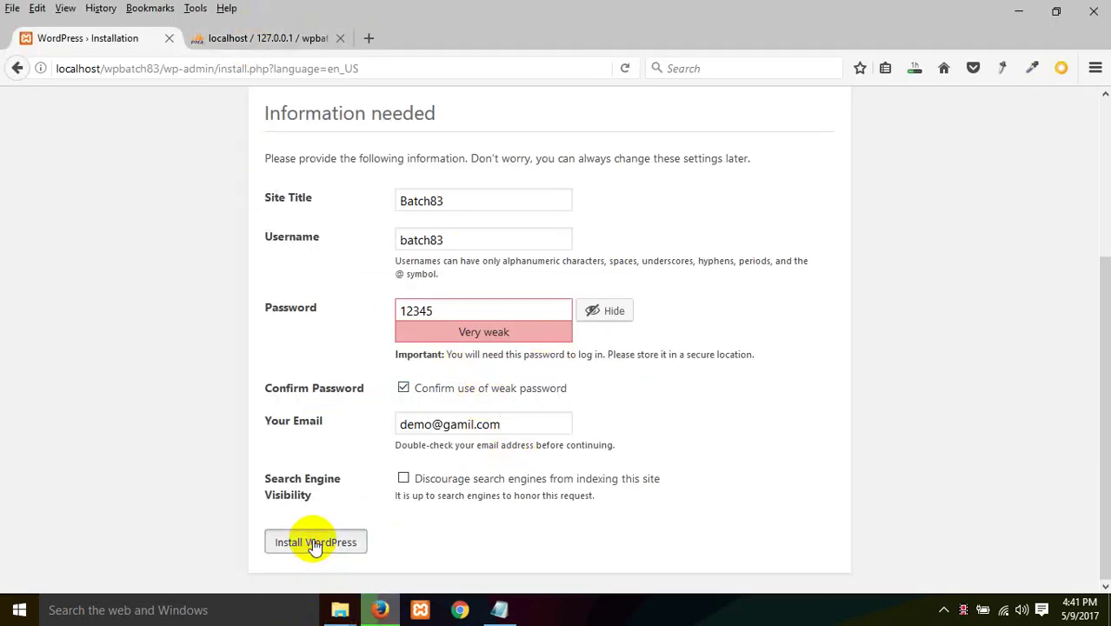
click(244, 220)
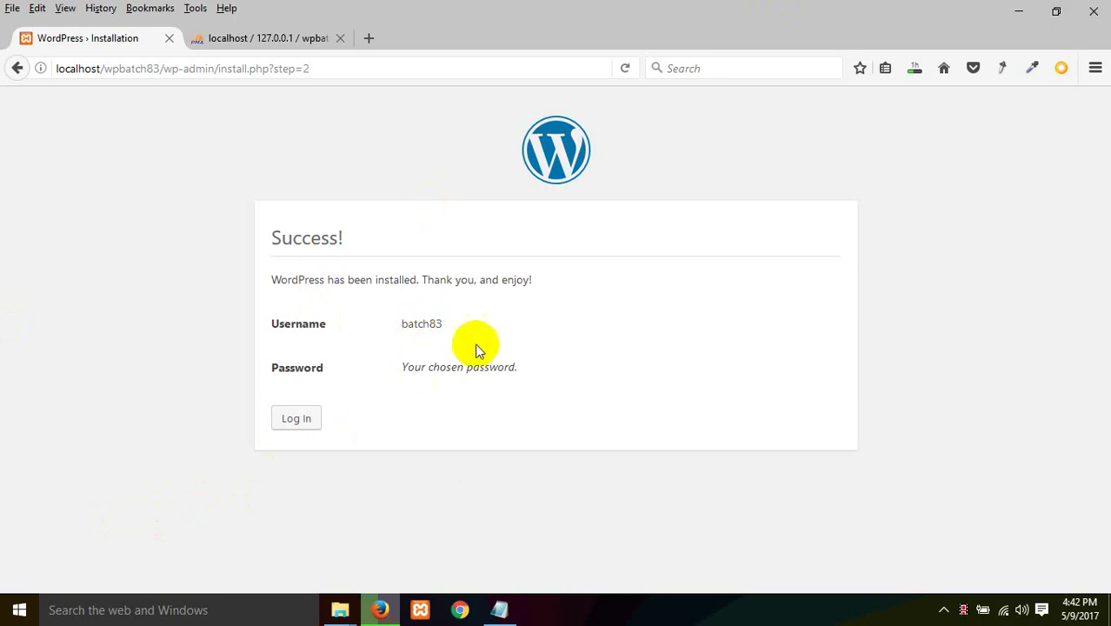
Step: Log in to the Batch83 dashboard with the admin username and password, declining to save the login
click(300, 421)
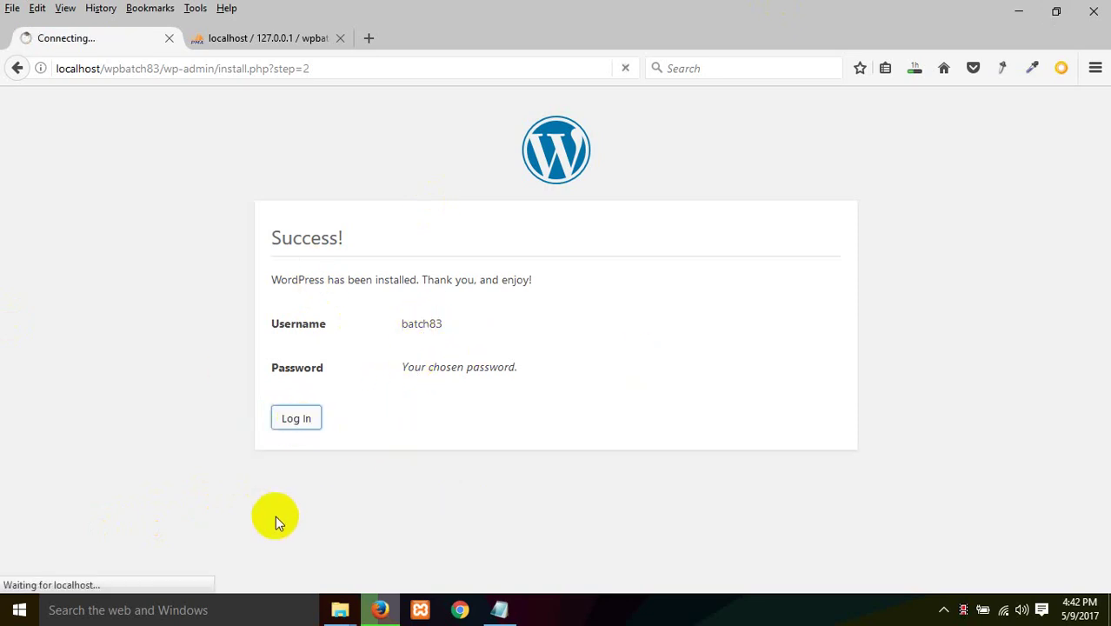
click(487, 317)
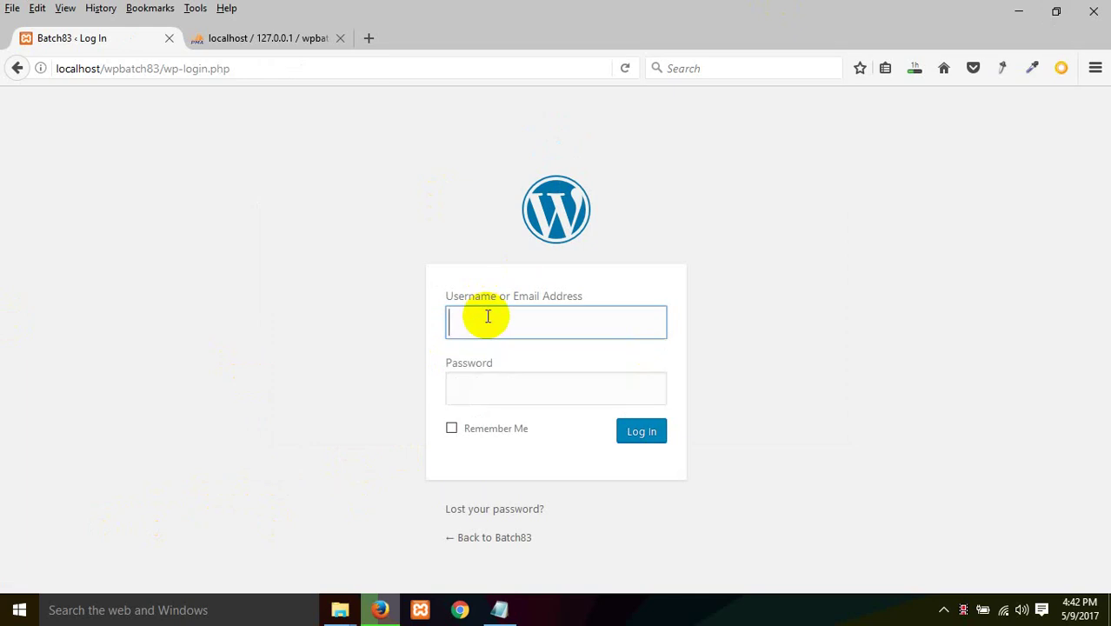
text(batch83)
click(524, 388)
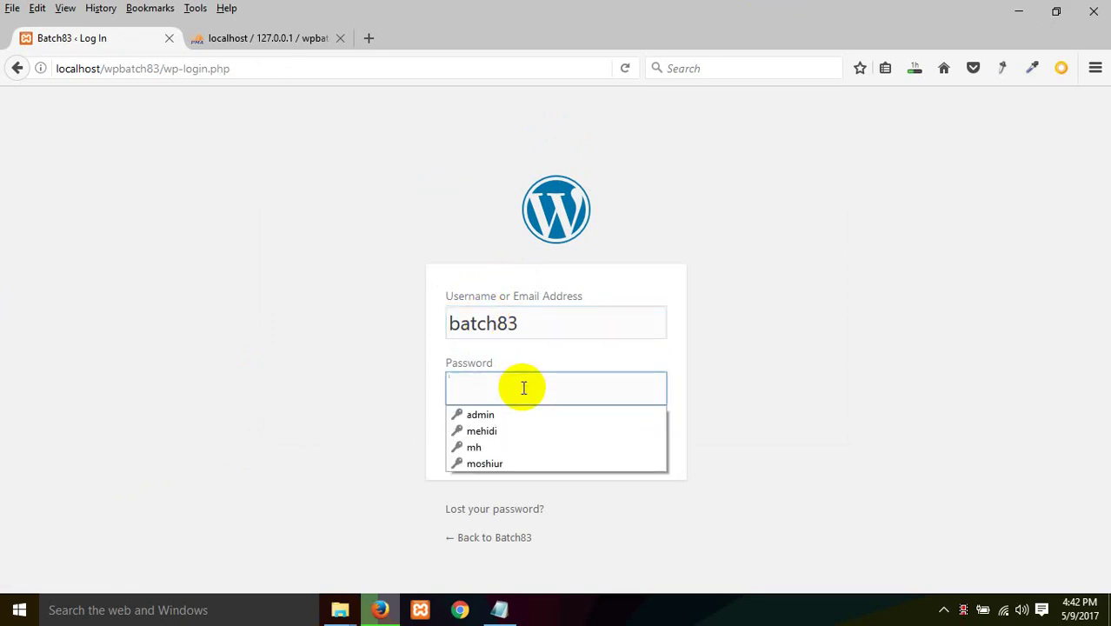
text(12345)
key(Return)
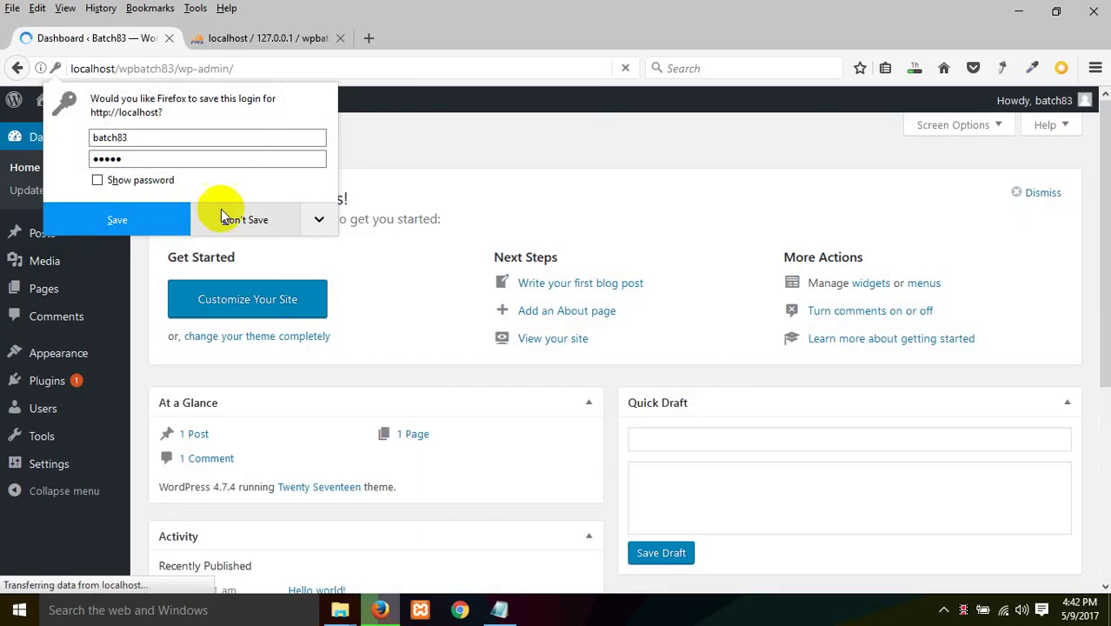
click(223, 218)
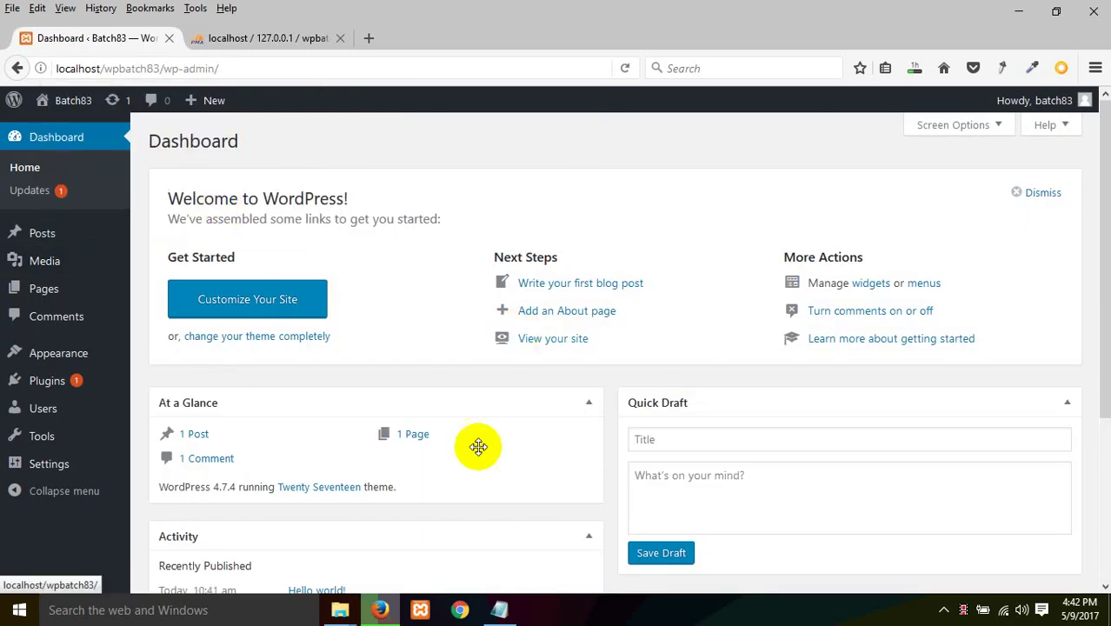
Step: Log out via the Howdy menu, then load the wp-admin address to check it returns to login
mouse_move(1008, 105)
click(983, 184)
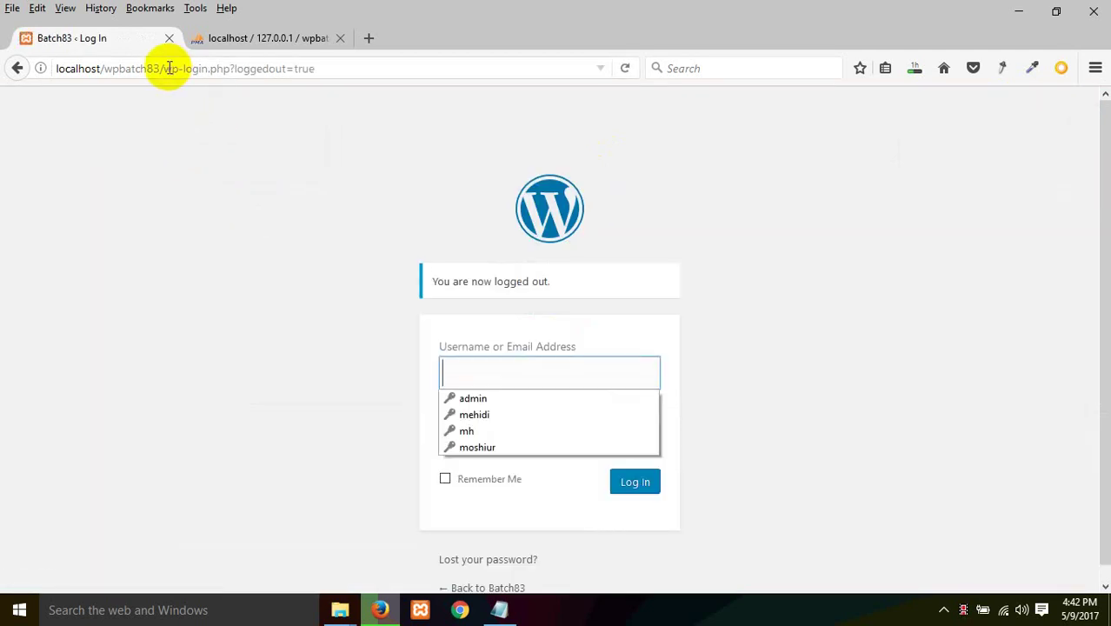
drag(163, 68, 816, 17)
key(BackSpace)
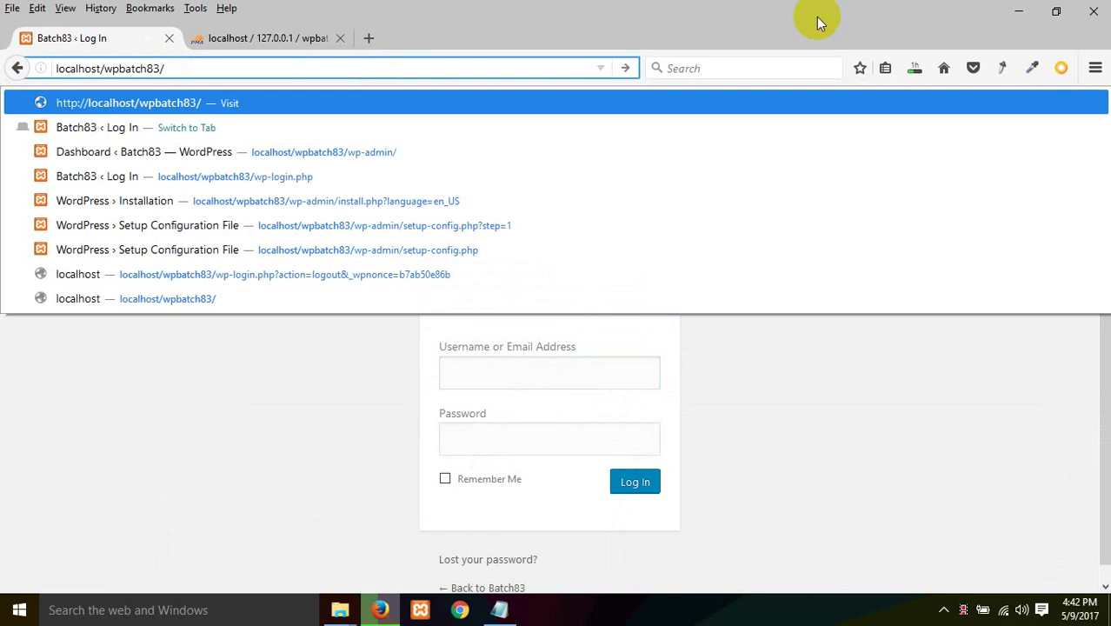
text(wp-admin)
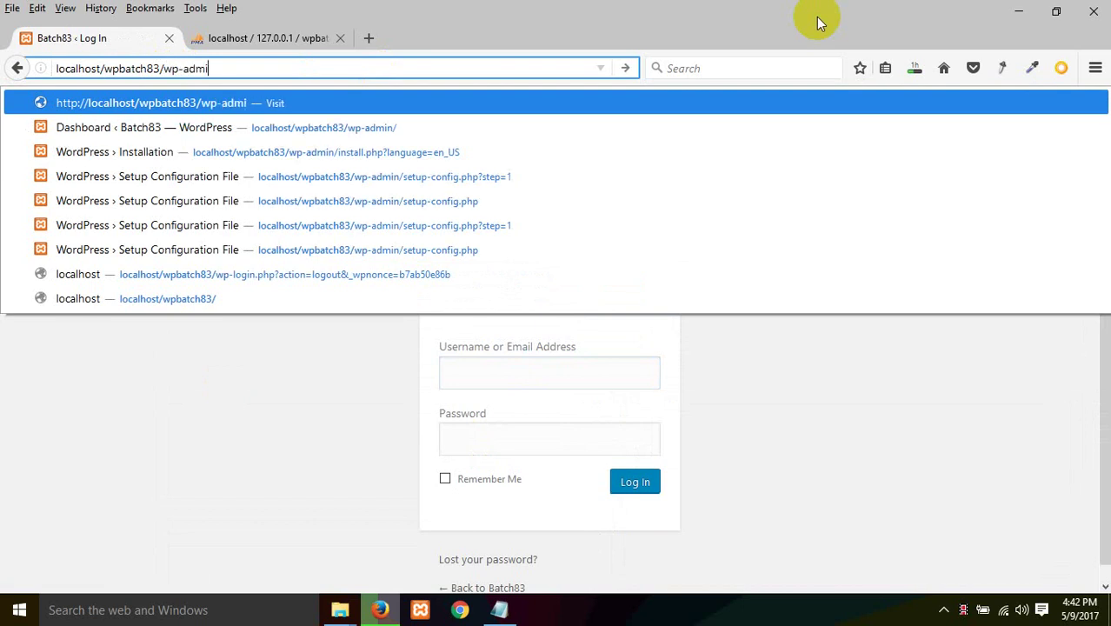
key(Return)
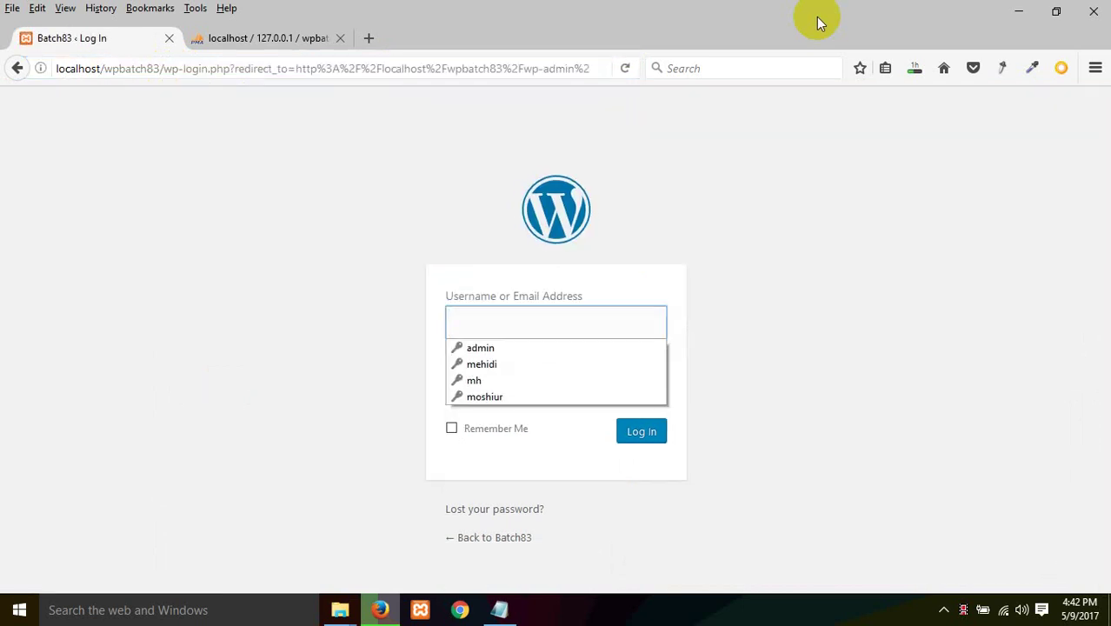
key(Down)
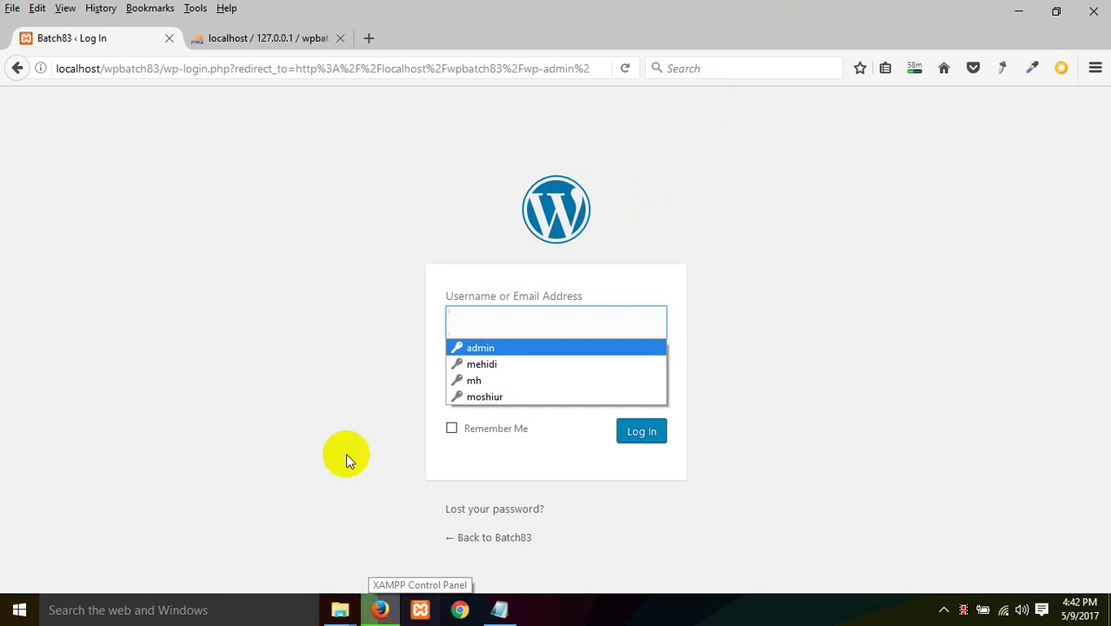
click(342, 611)
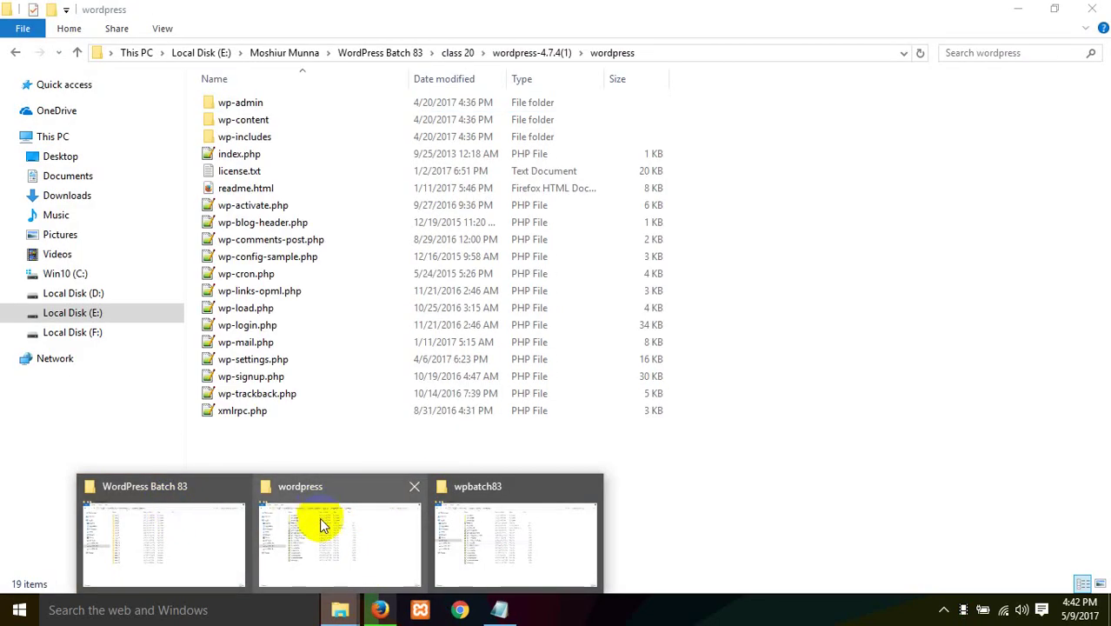
Step: Select and delete all 21 items in the wpbatch83 folder, then switch back to Firefox
click(319, 514)
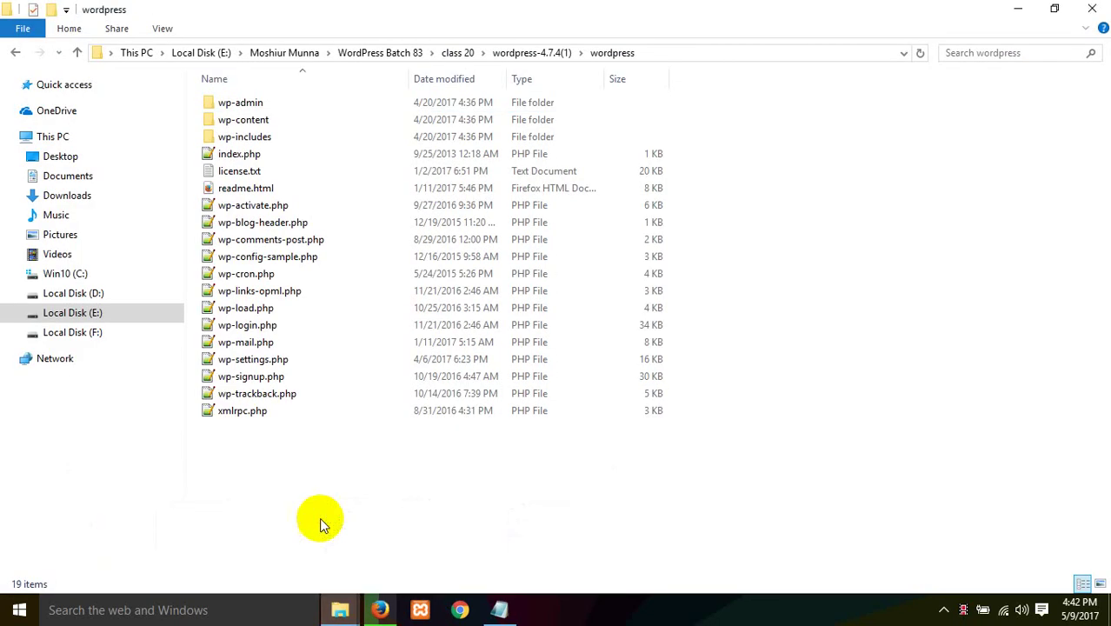
click(356, 611)
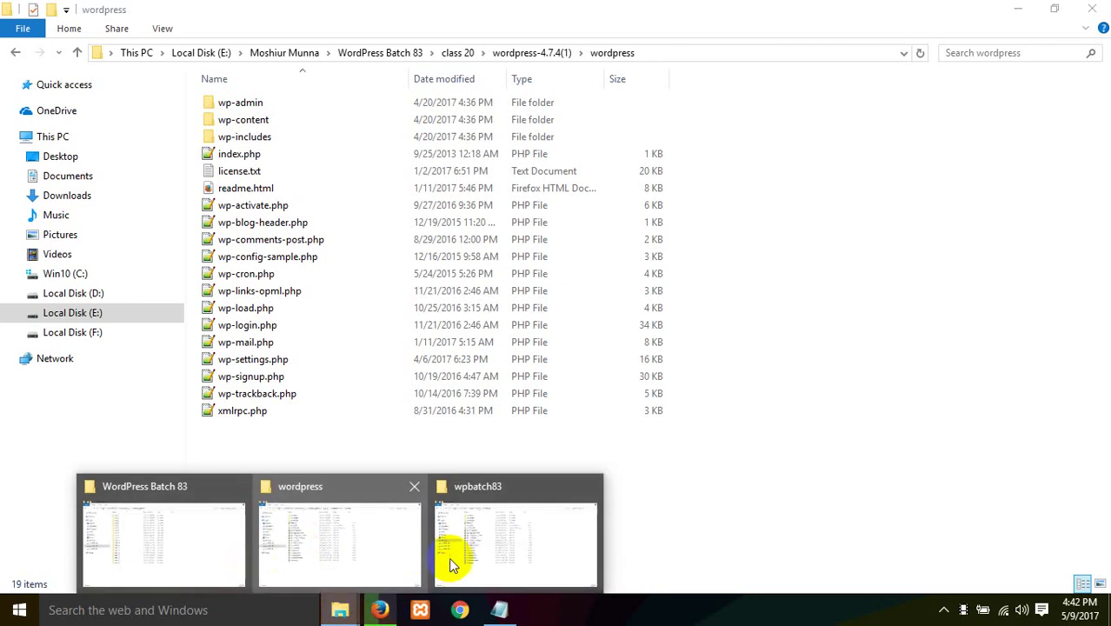
click(489, 538)
drag(266, 532, 315, 7)
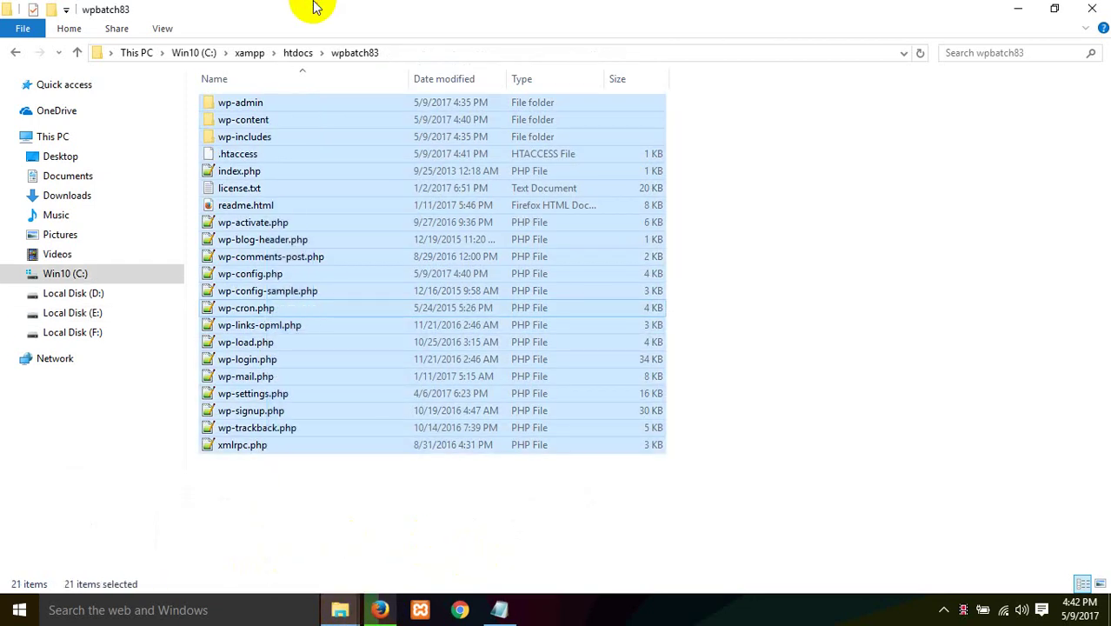
key(Delete)
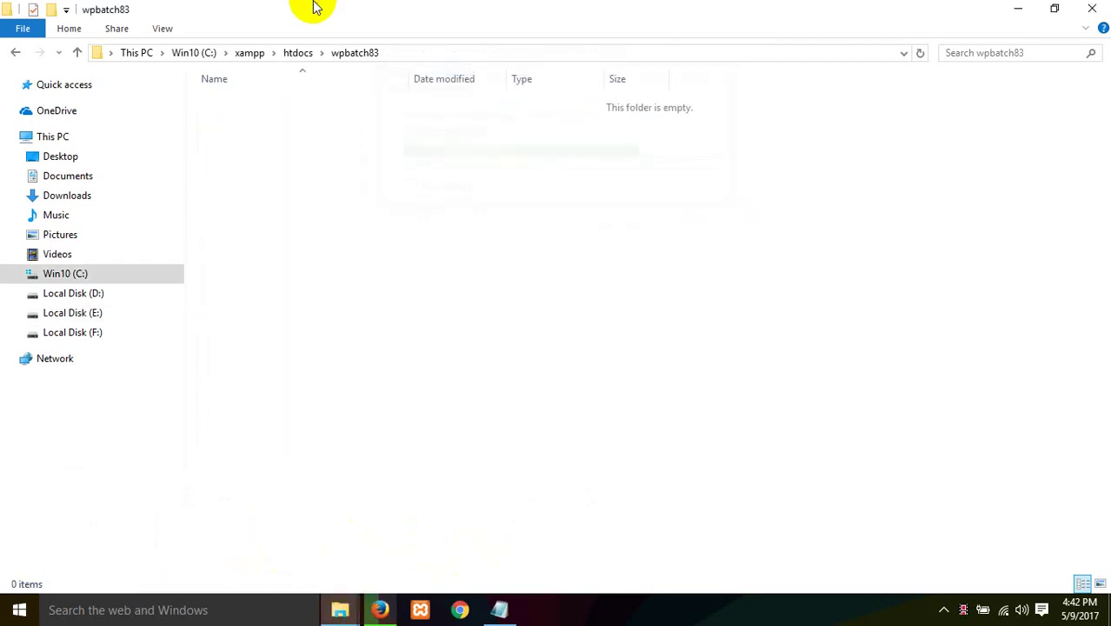
click(300, 609)
click(340, 610)
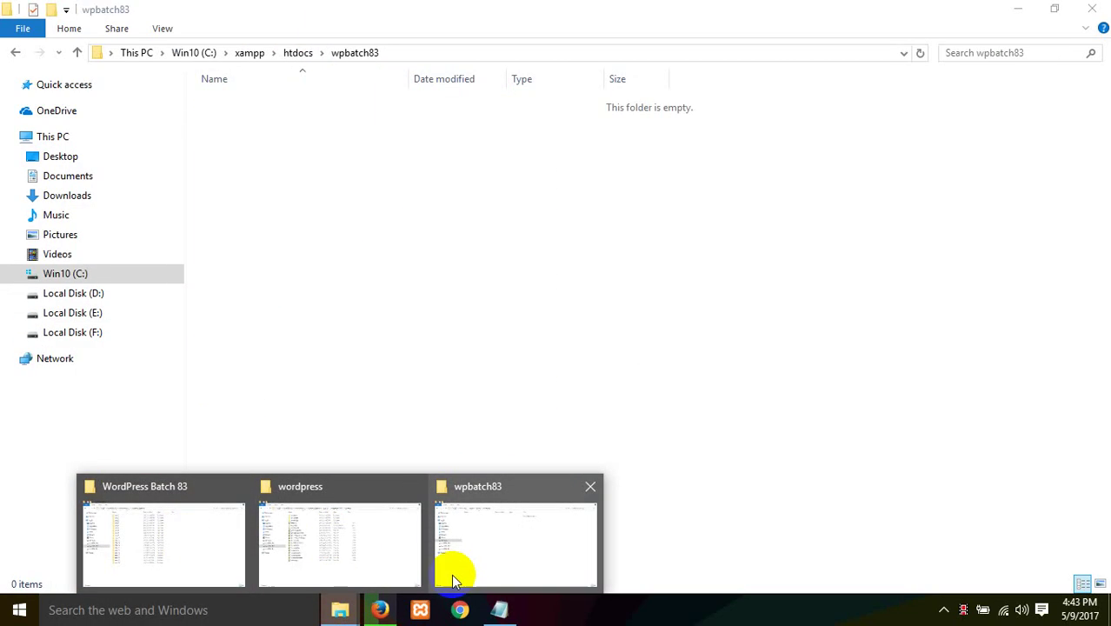
click(380, 610)
Step: Load the phpMyAdmin home page, collapse the wpb83 and wpbatch83 nodes, and open wpb83's 12 tables
click(252, 41)
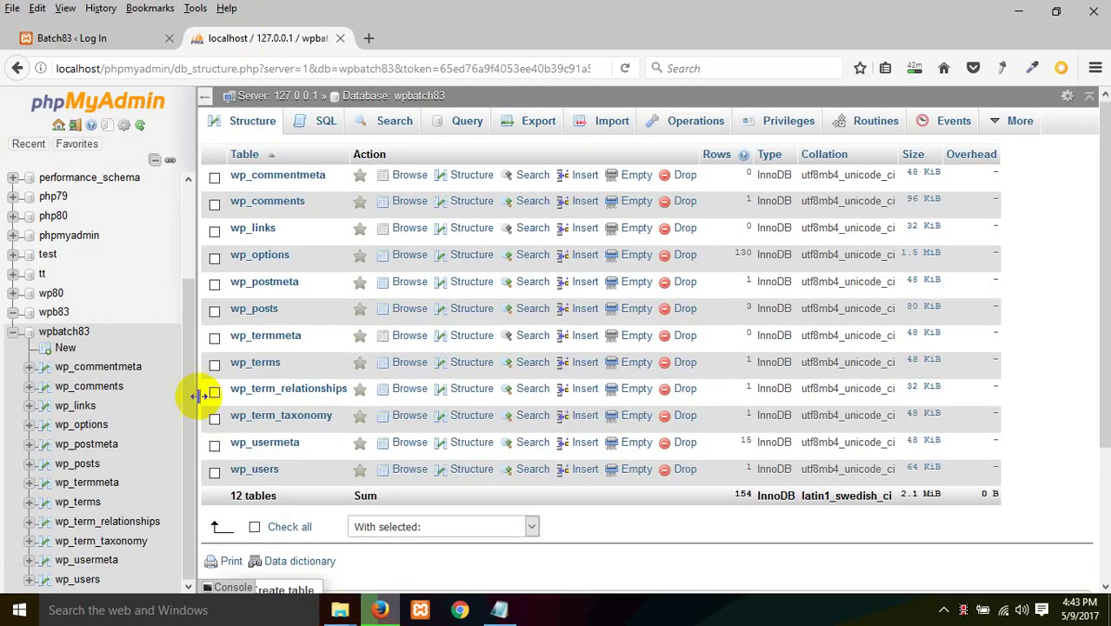
scroll(209, 382, down, 3)
click(43, 336)
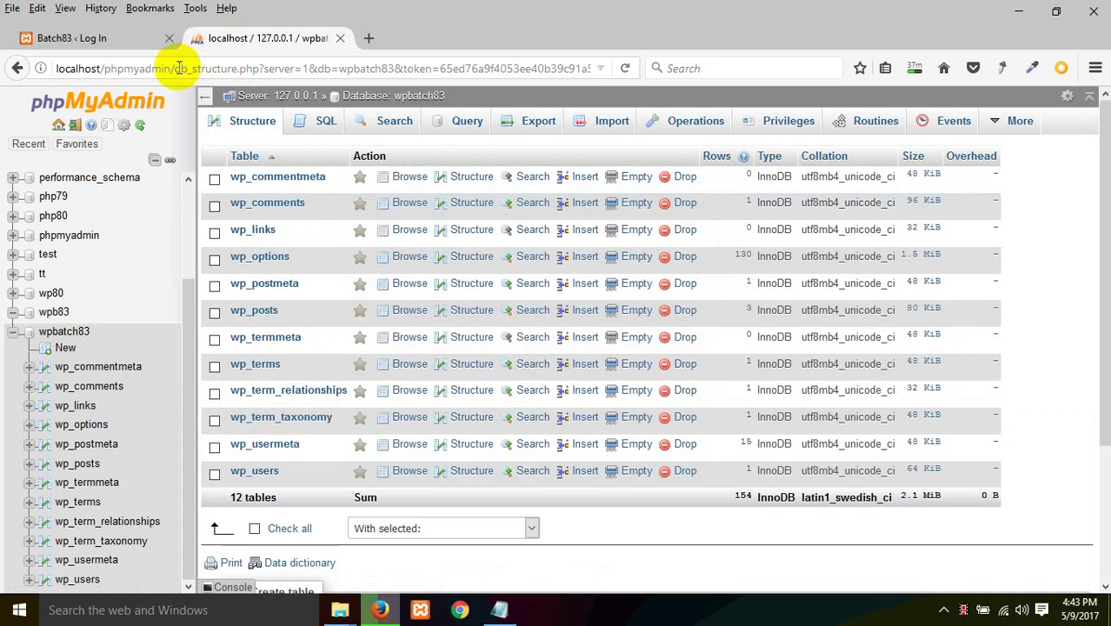
drag(176, 67, 591, 68)
key(BackSpace)
key(Return)
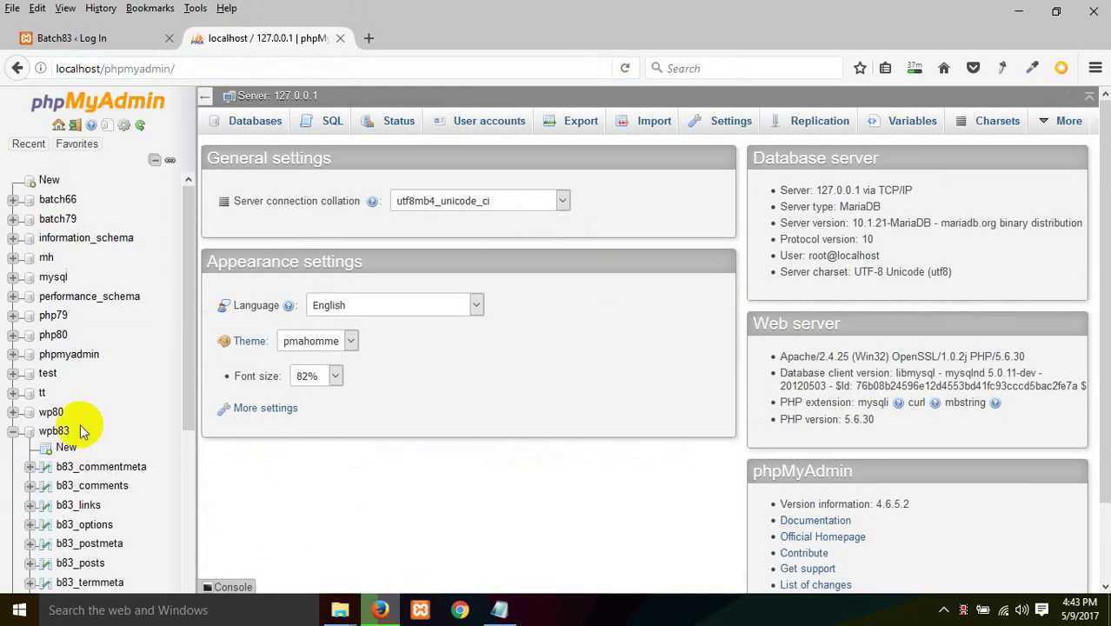
click(13, 431)
scroll(104, 454, down, 3)
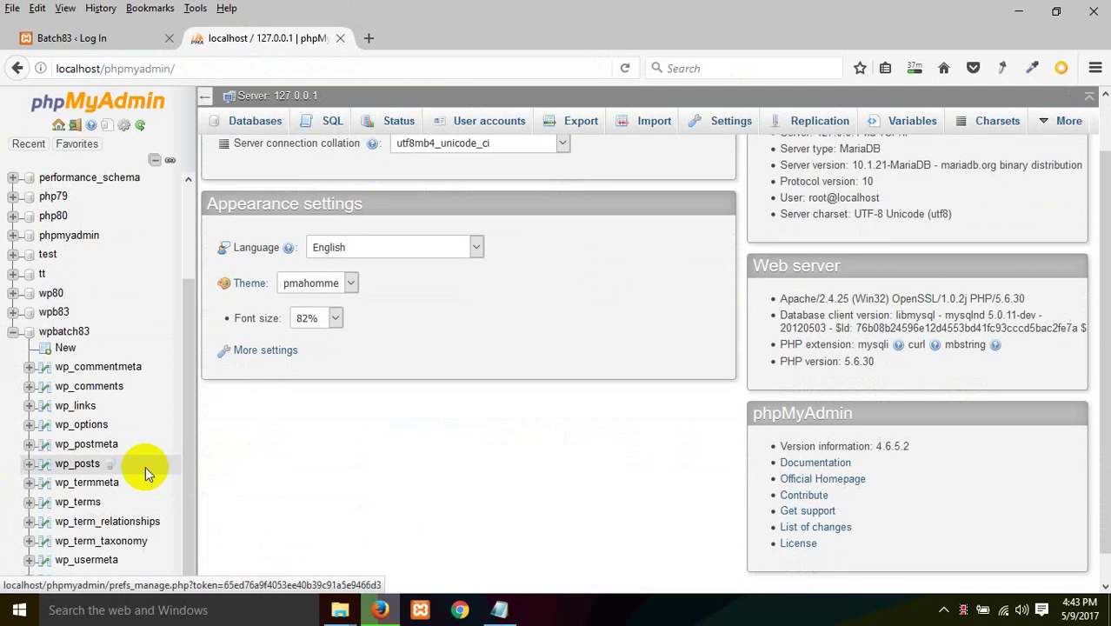
click(13, 328)
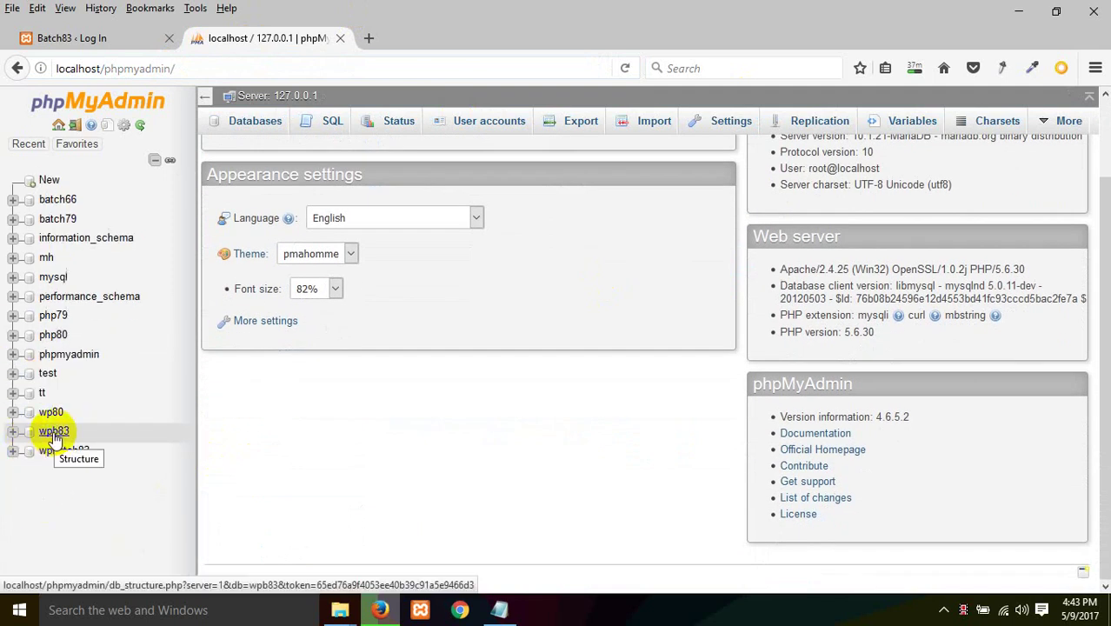
click(54, 432)
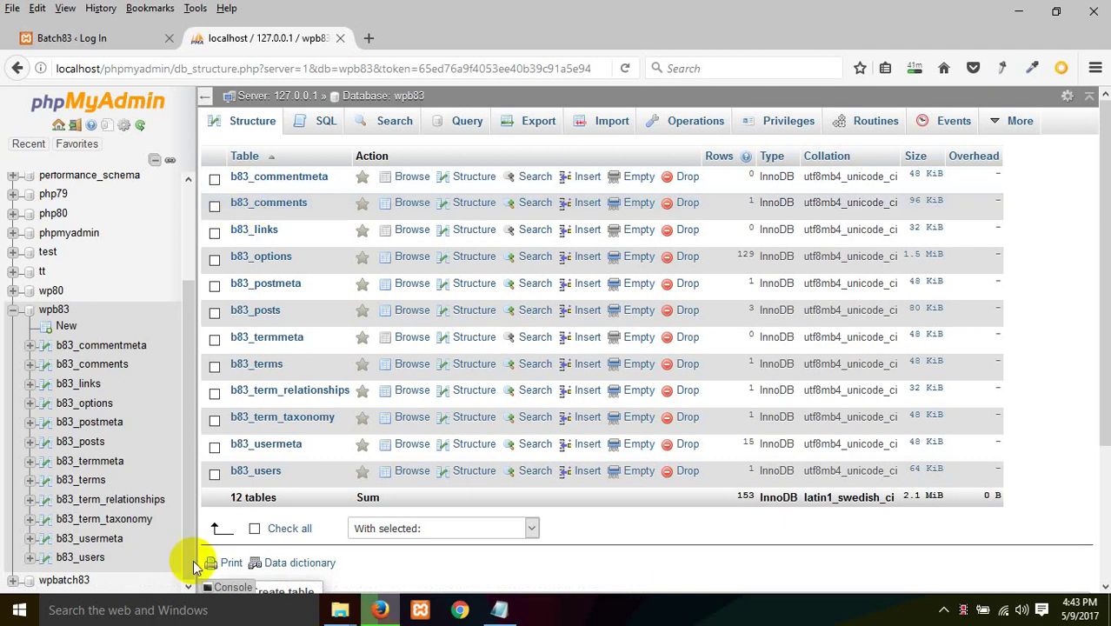
click(340, 609)
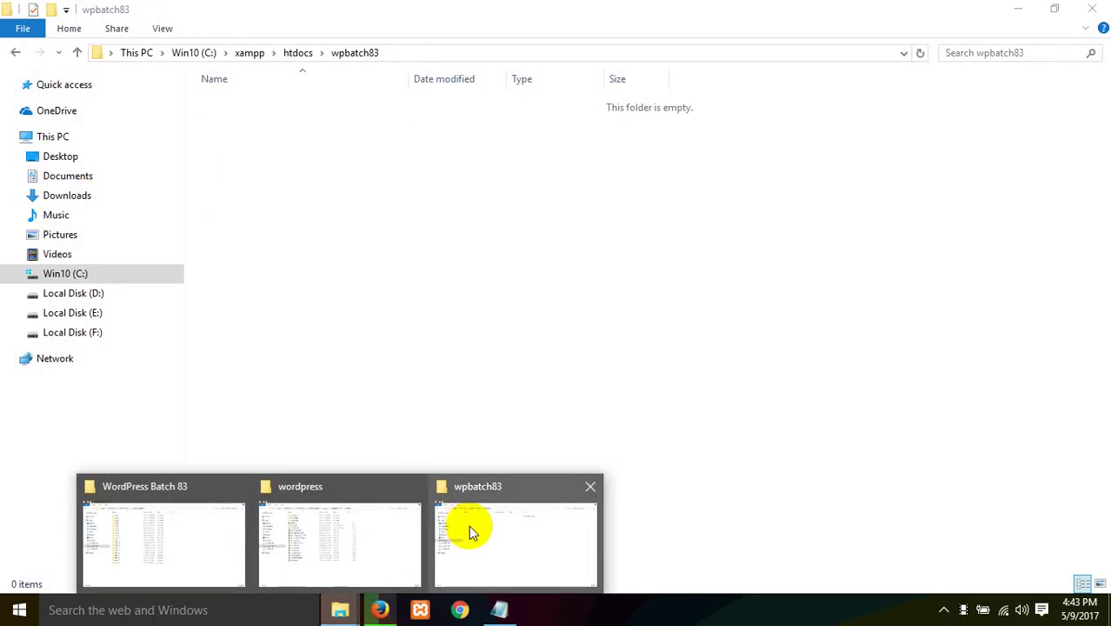
Step: Go up to htdocs, confirm the wpbatch83 folder is empty, and delete it
click(469, 532)
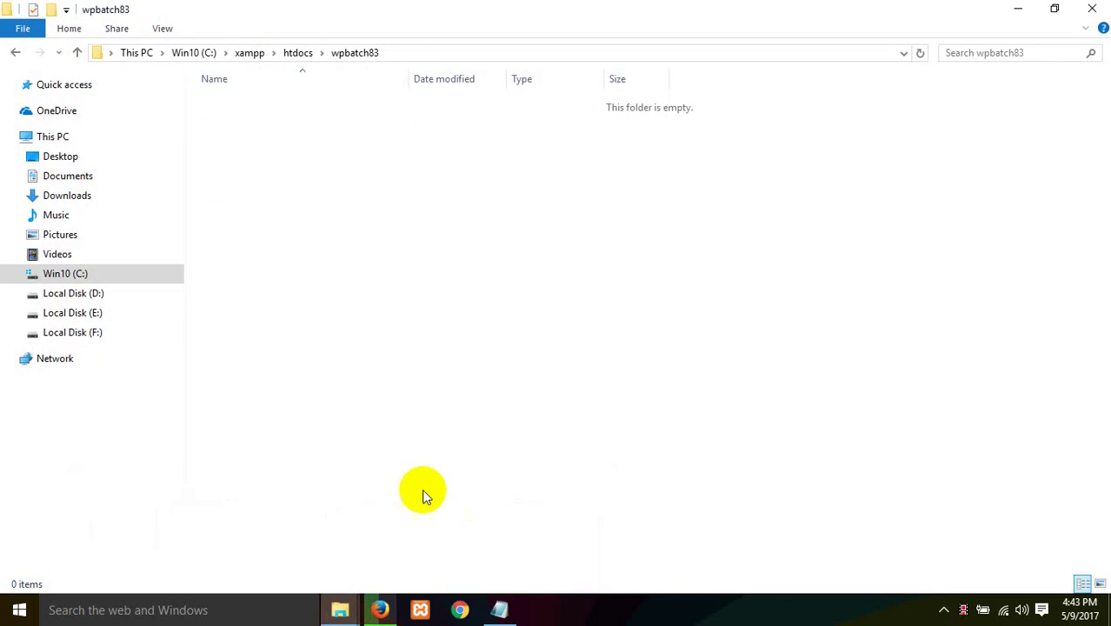
click(298, 53)
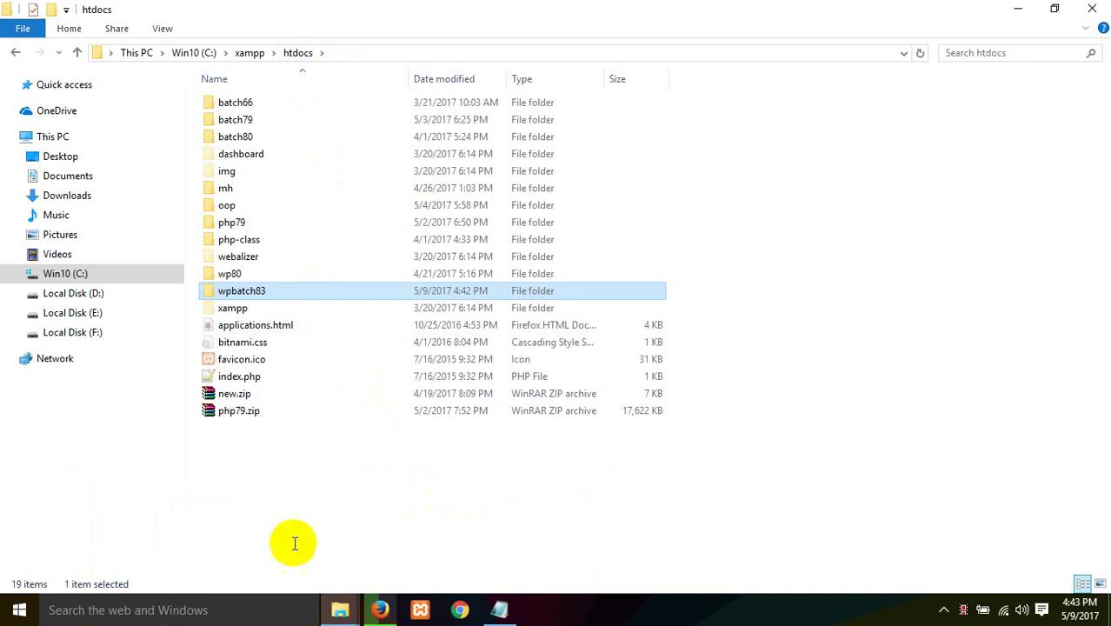
double_click(246, 300)
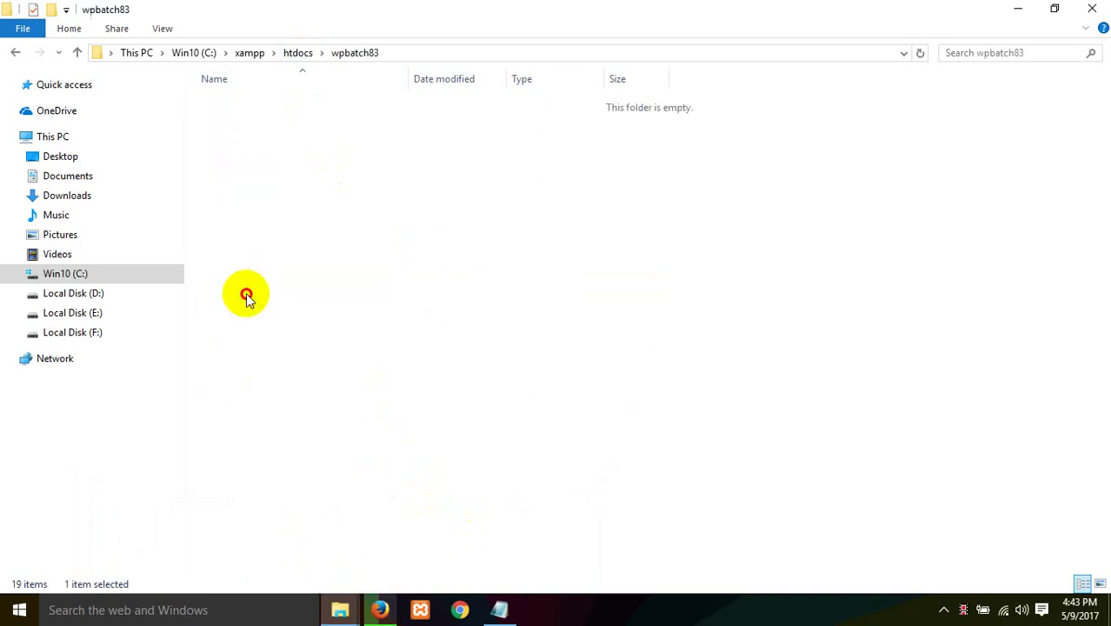
key(alt+Left)
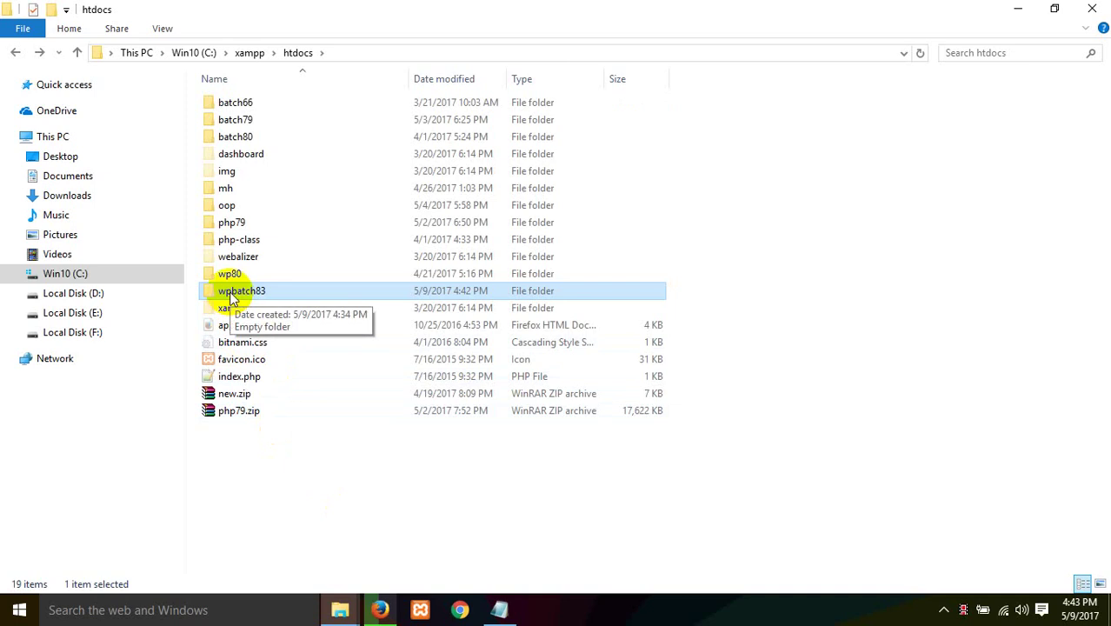
key(Delete)
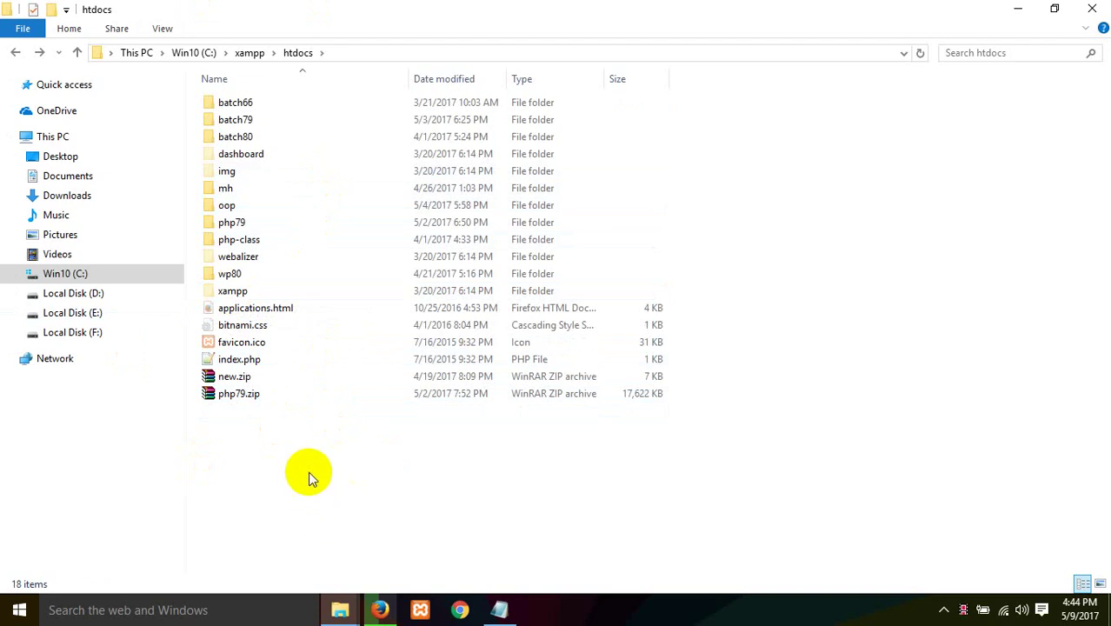
Step: Create a new folder named batch83 in htdocs and paste the 1,616 WordPress files into it
right_click(318, 473)
mouse_move(355, 441)
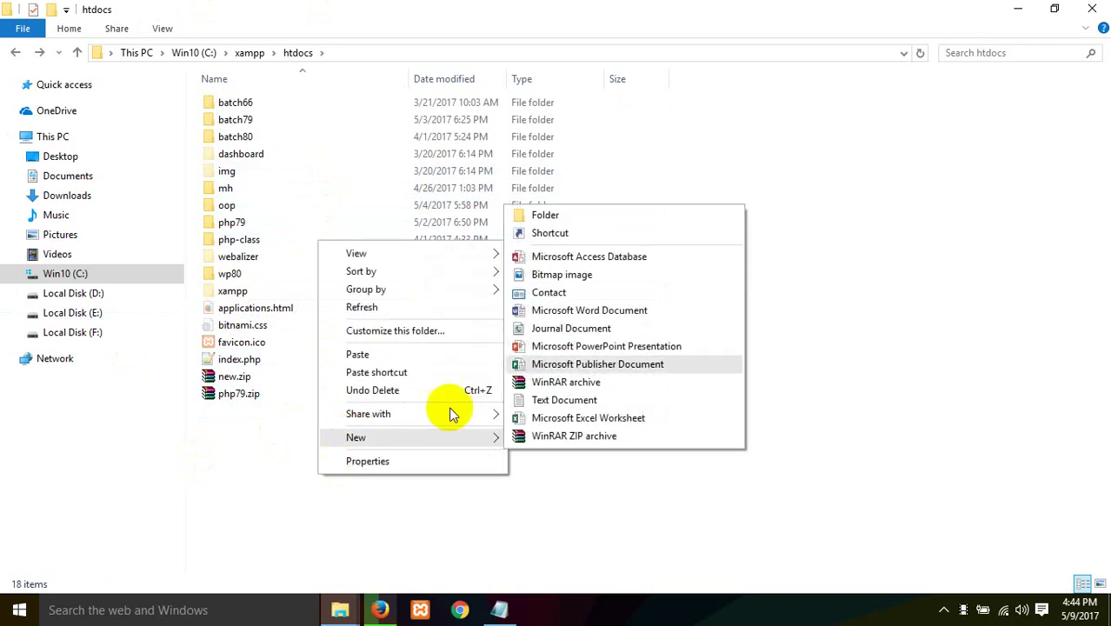
click(599, 223)
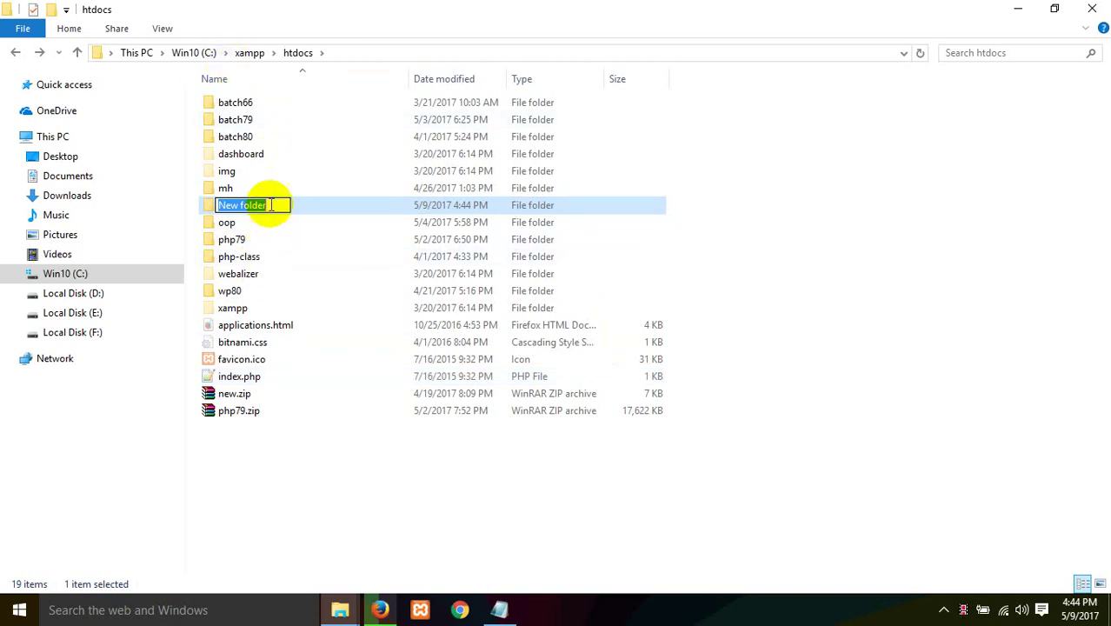
key(BackSpace)
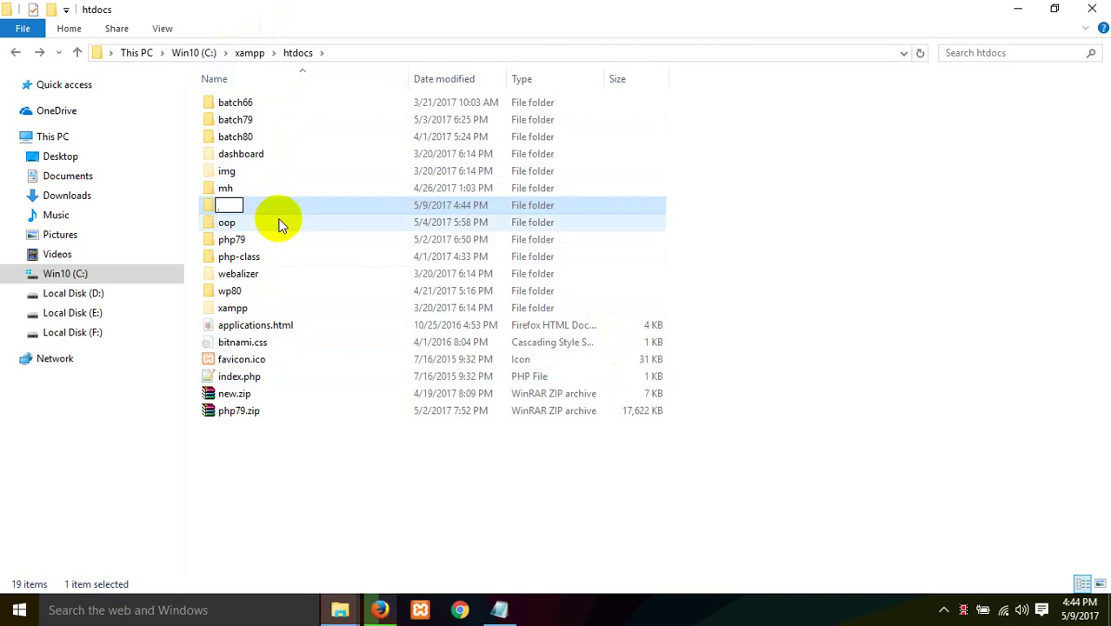
text(wp)
text(tch8)
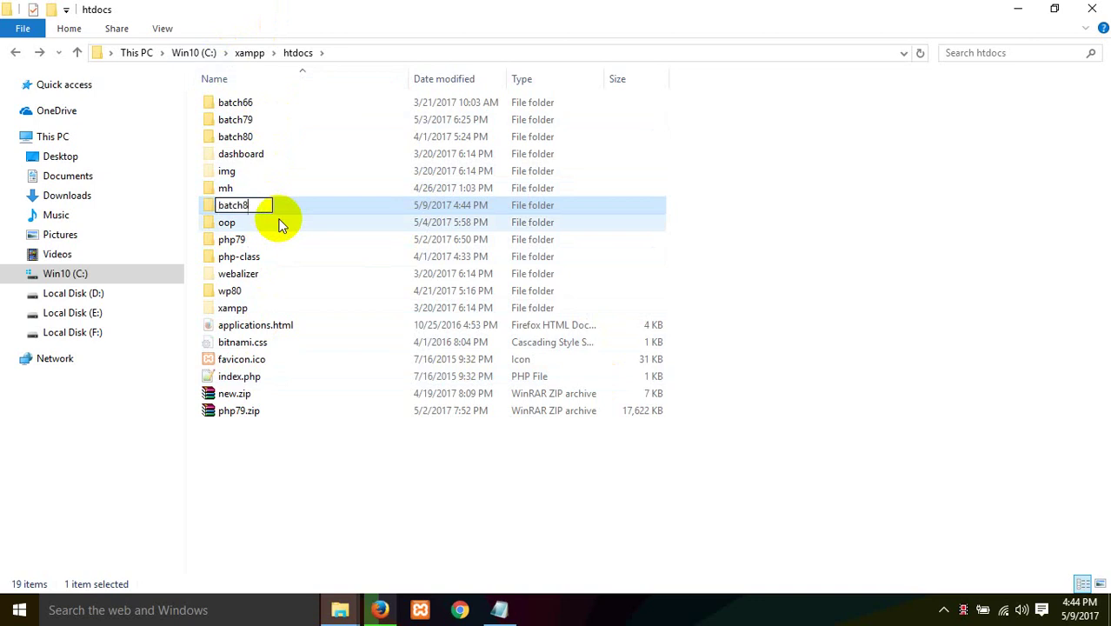
text(3)
key(Return)
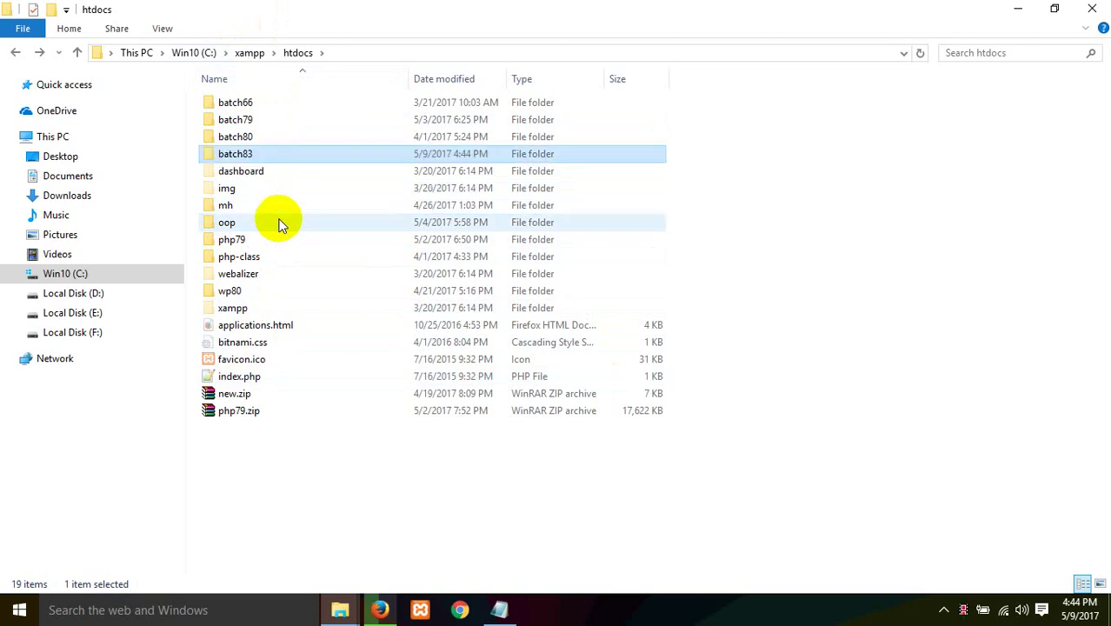
double_click(233, 155)
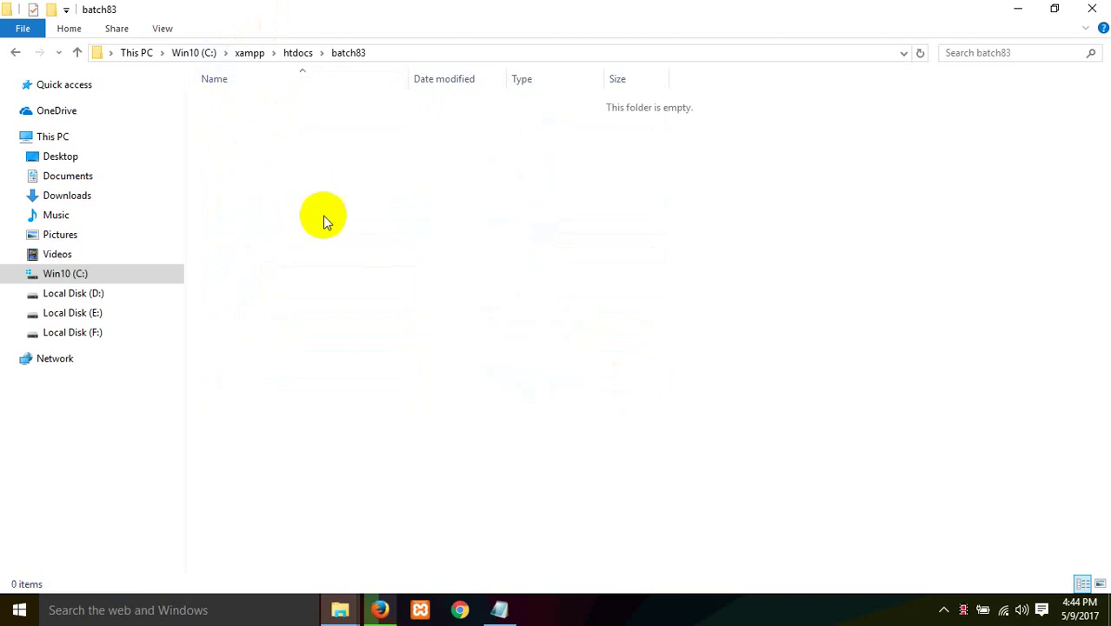
key(ctrl+v)
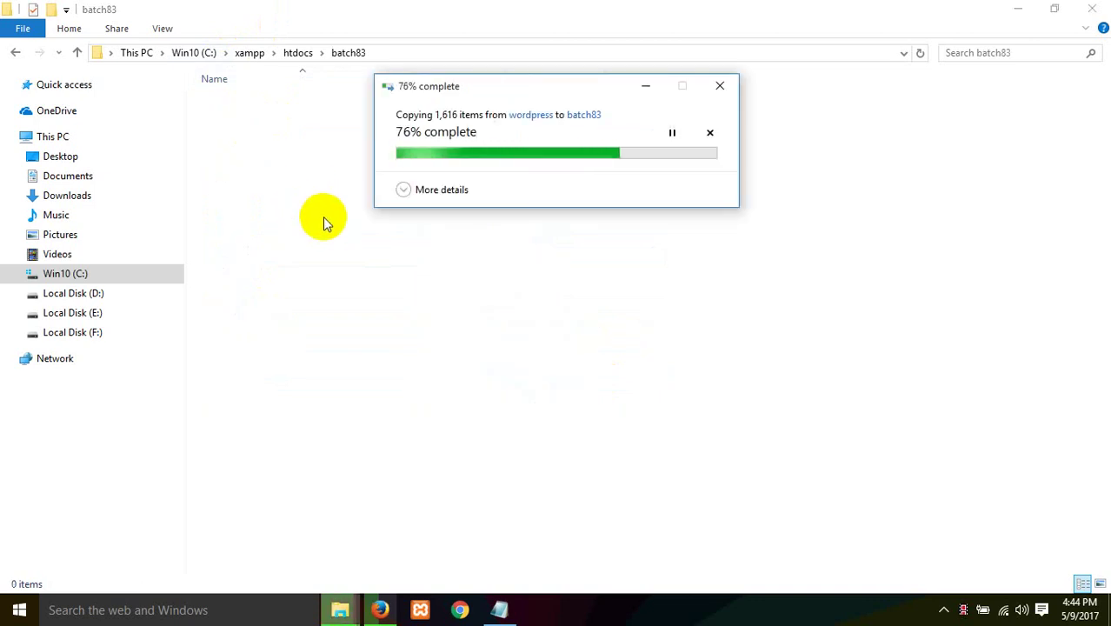
Step: Close the phpMyAdmin tab and load localhost/batch83/ in a new tab to show the language setup page
click(388, 509)
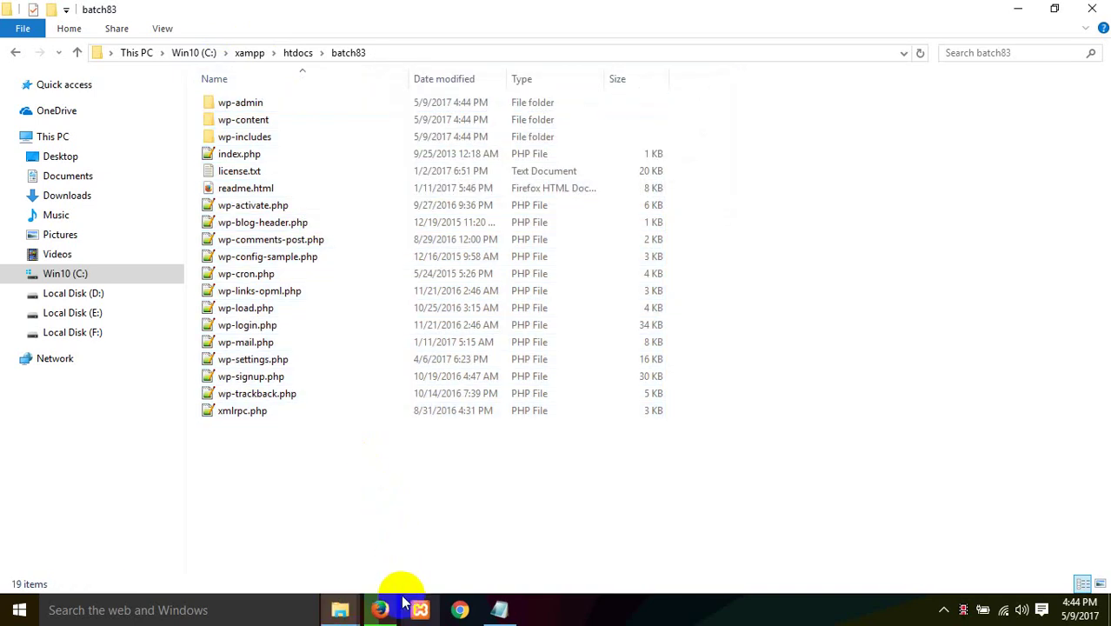
click(383, 608)
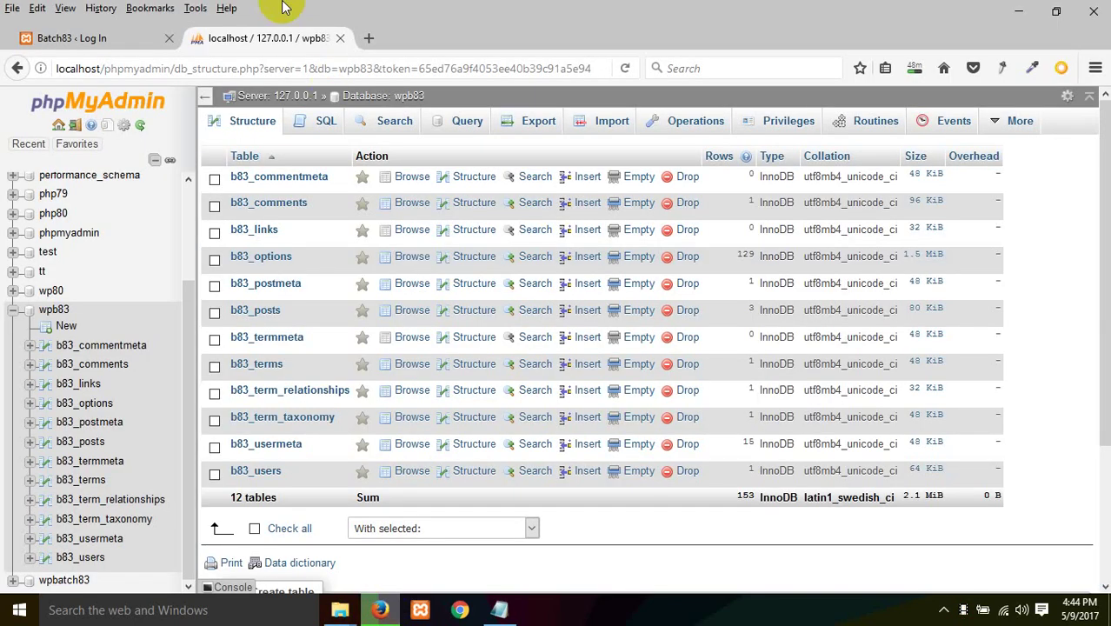
click(340, 38)
click(206, 39)
text(localho)
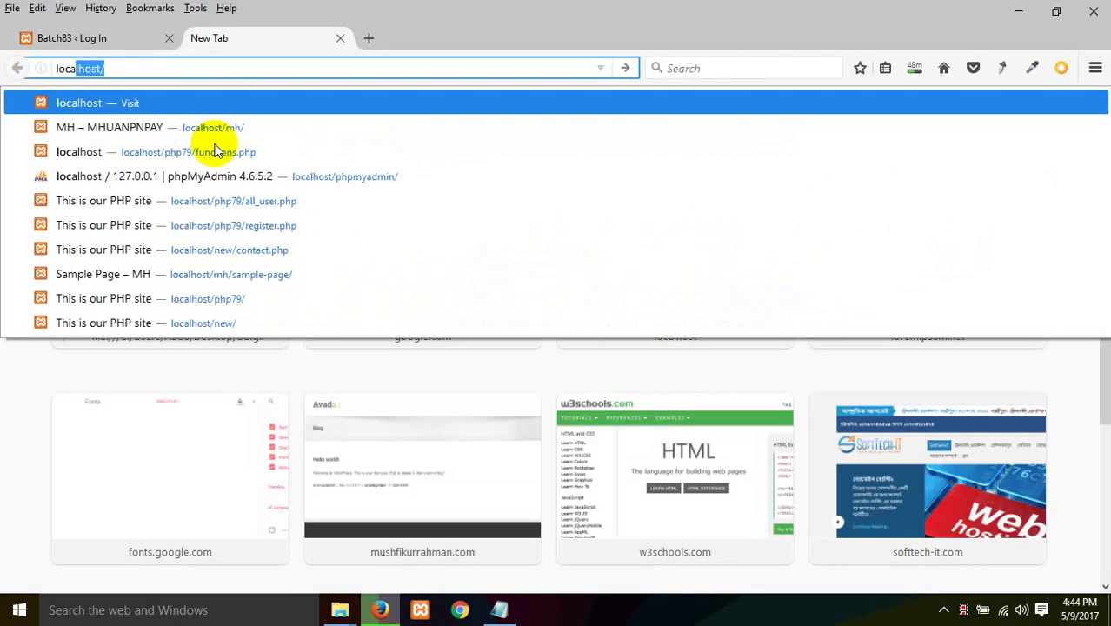
key(Escape)
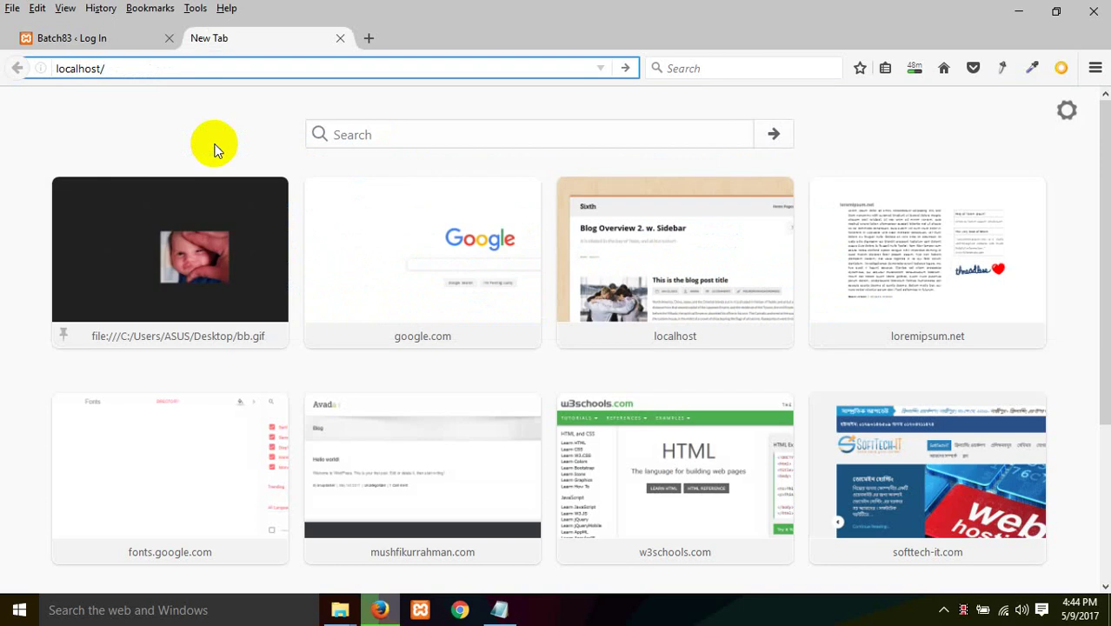
text(batch83/)
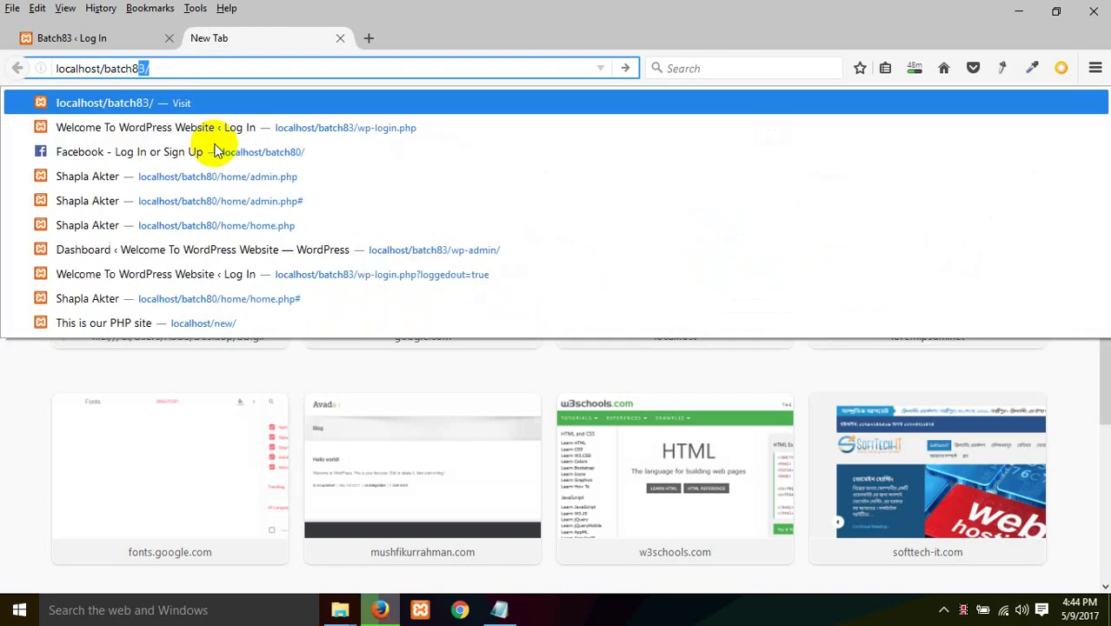
key(Return)
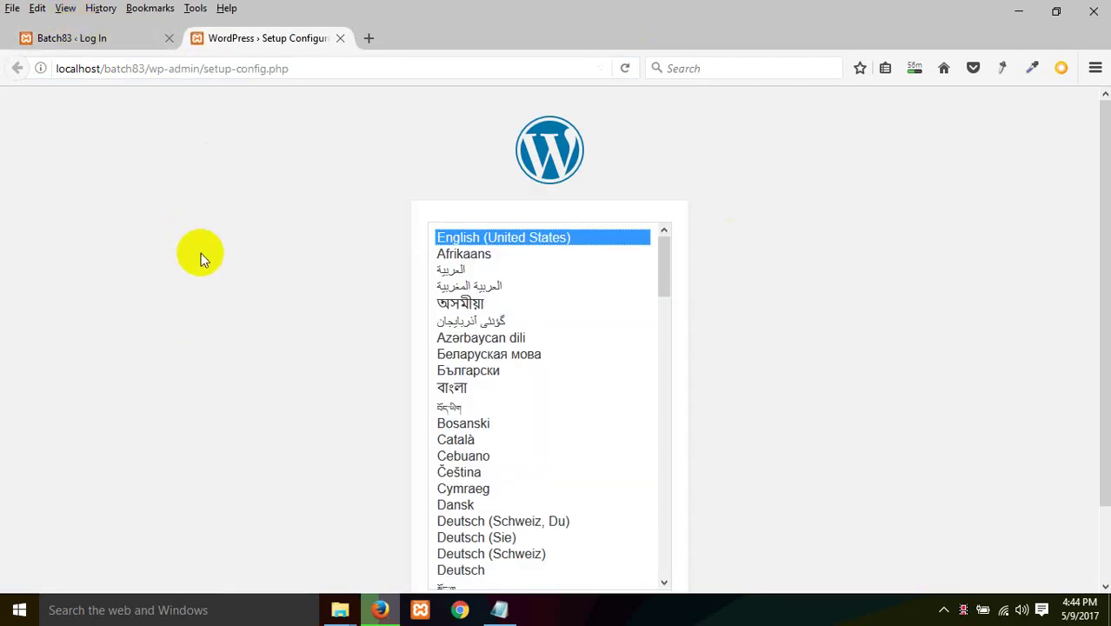
scroll(300, 342, down, 2)
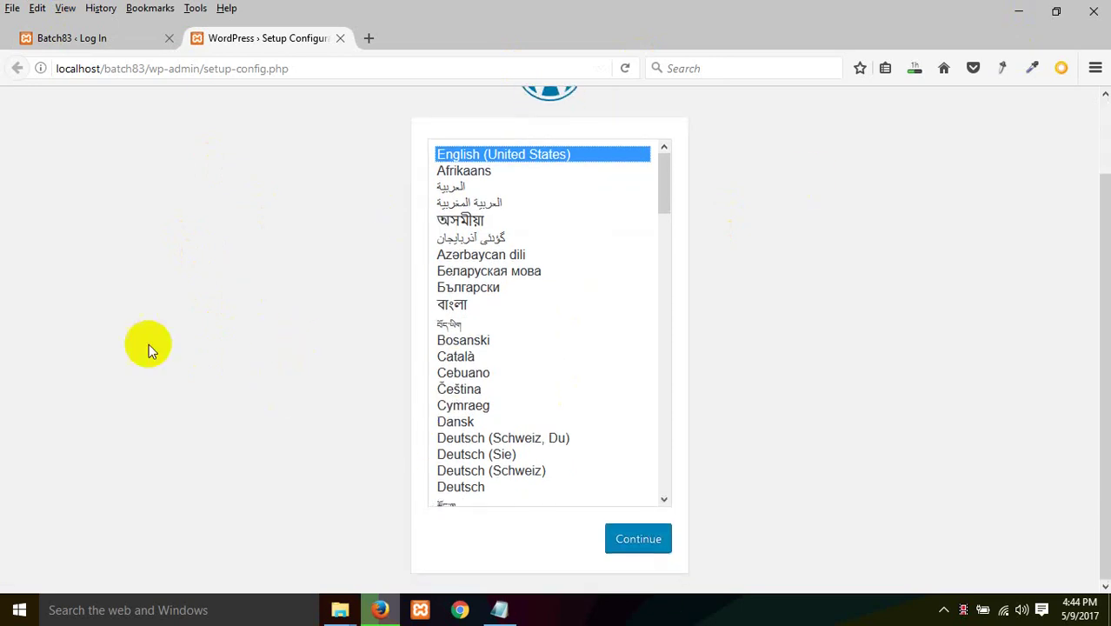
scroll(147, 348, up, 2)
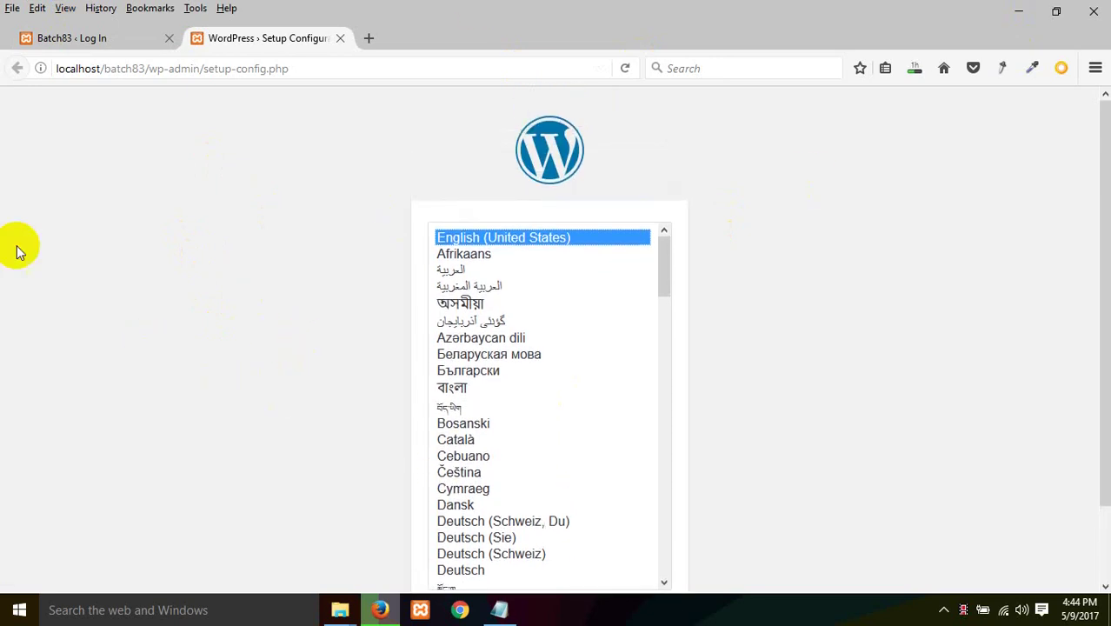
Step: Replace the Batch83 login tab's address with localhost/phpmyadmin/ to load phpMyAdmin there
click(76, 40)
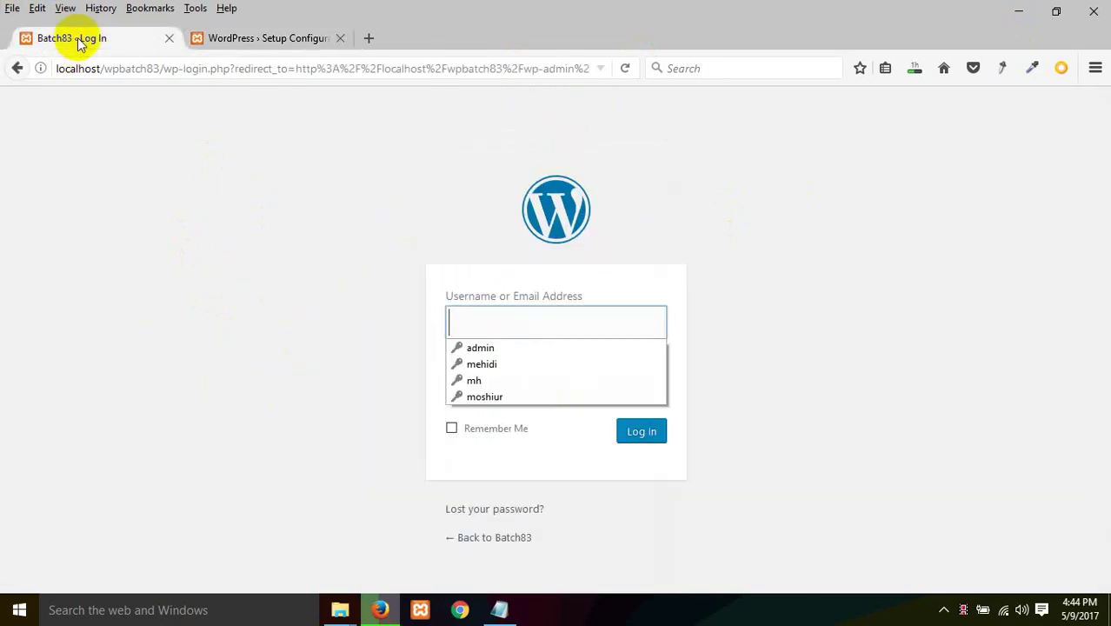
click(99, 67)
text(localhost/)
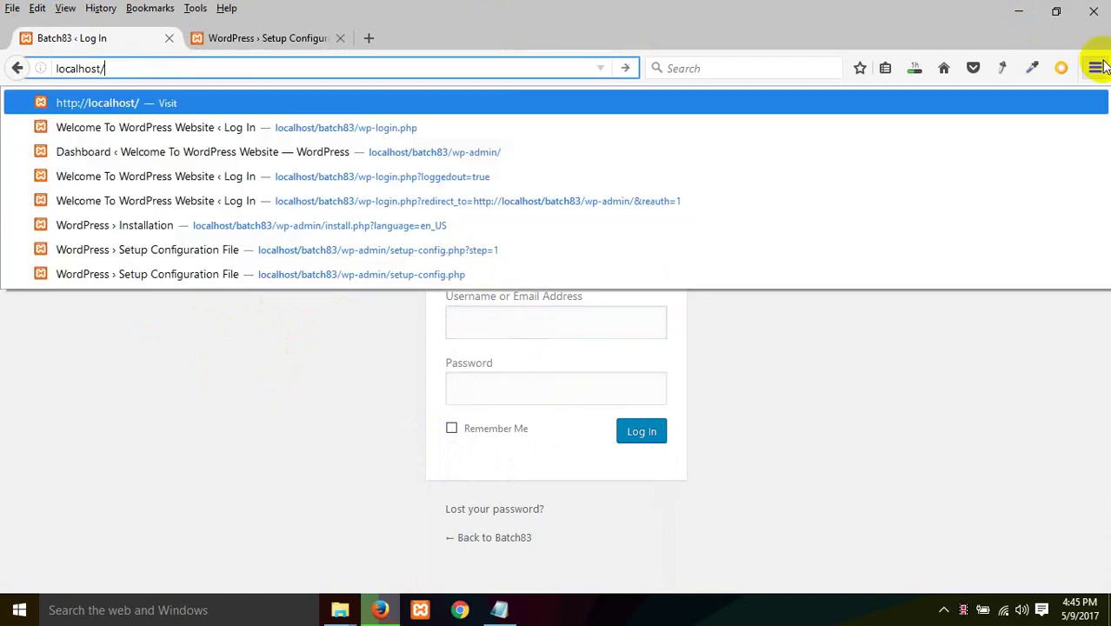
text(php)
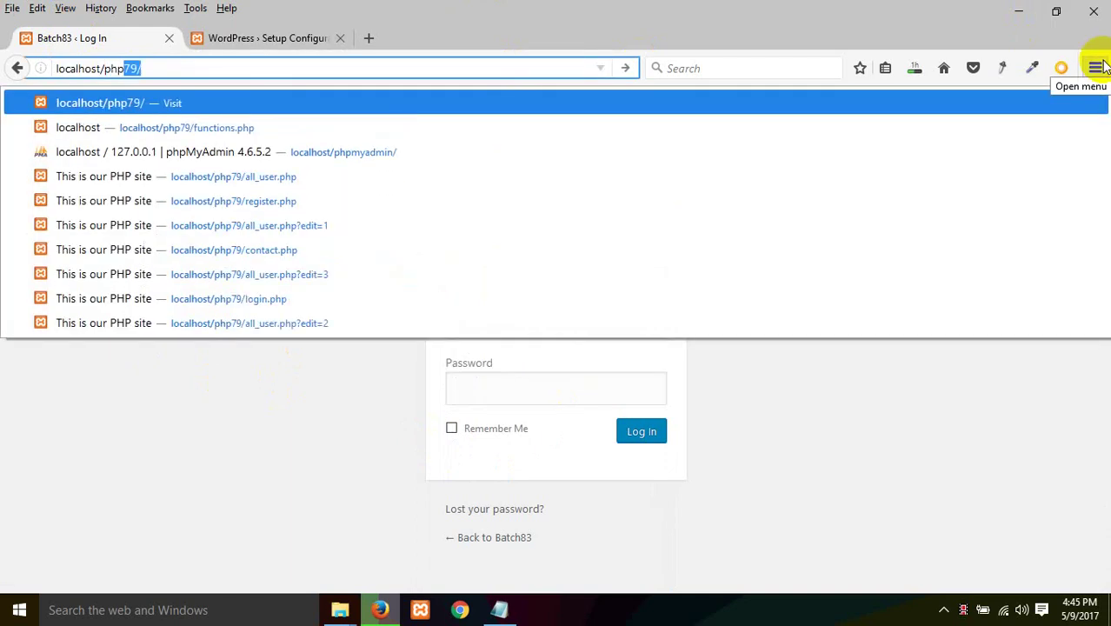
text(myad)
key(Return)
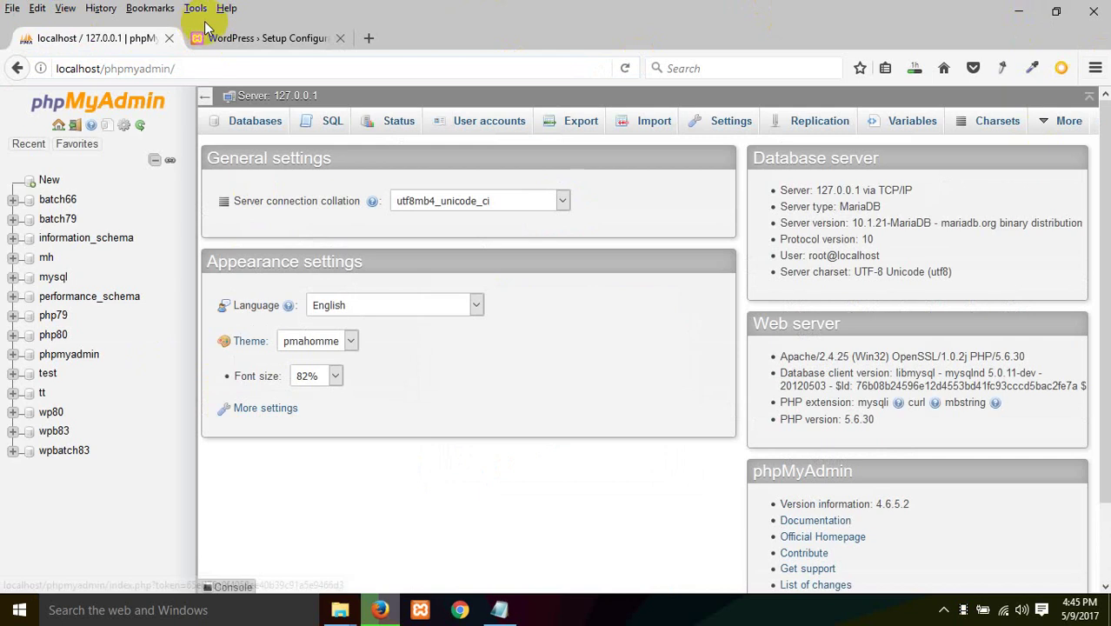
click(208, 35)
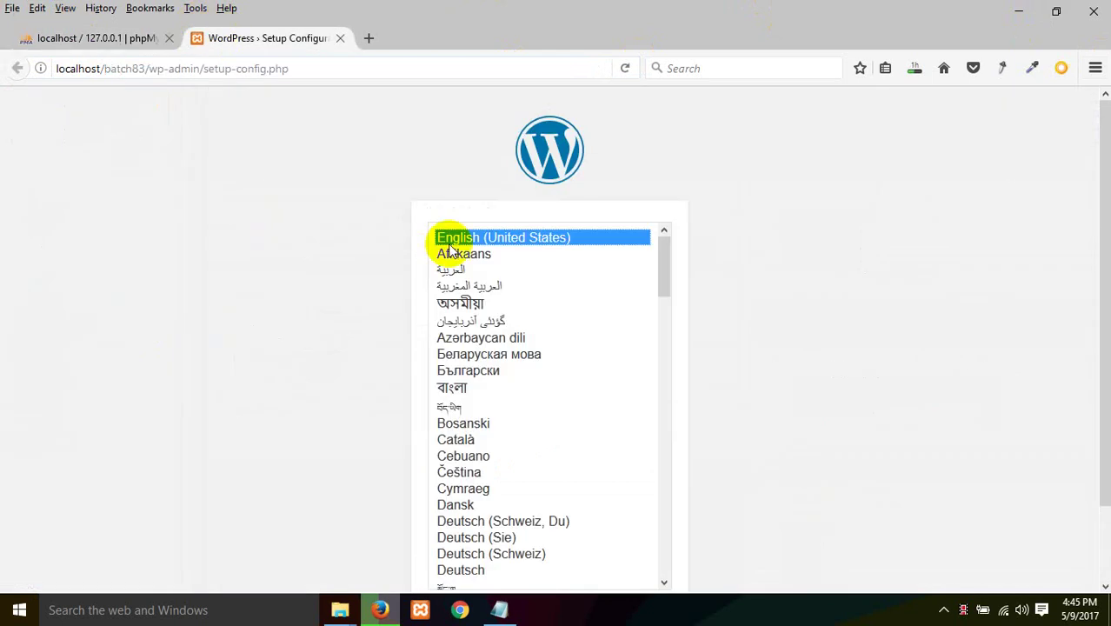
scroll(522, 348, down, 10)
scroll(434, 469, up, 10)
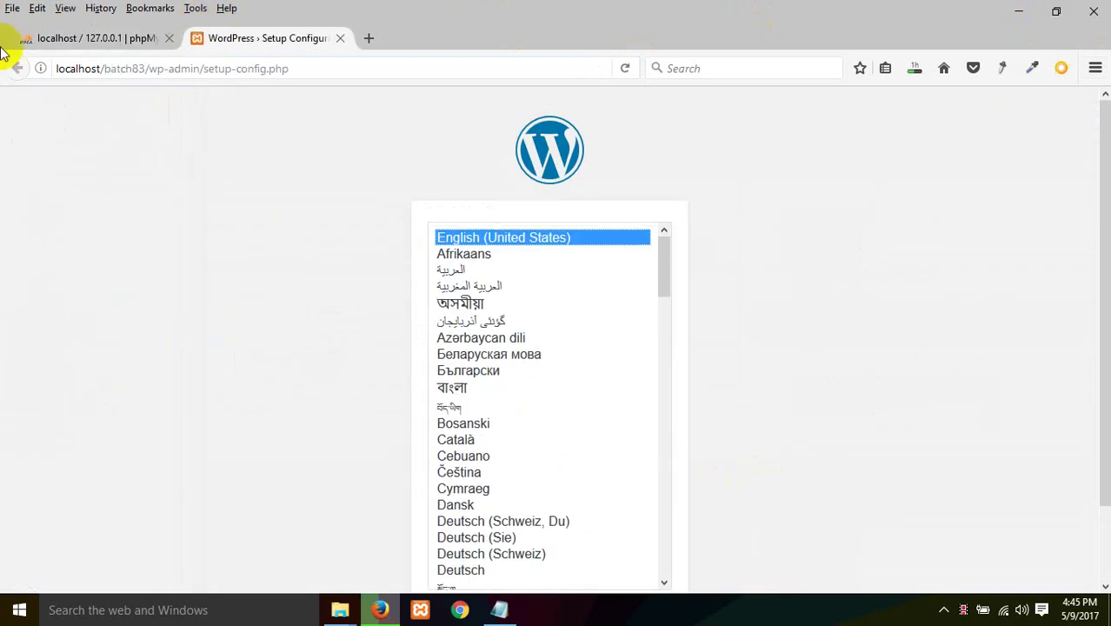
click(61, 42)
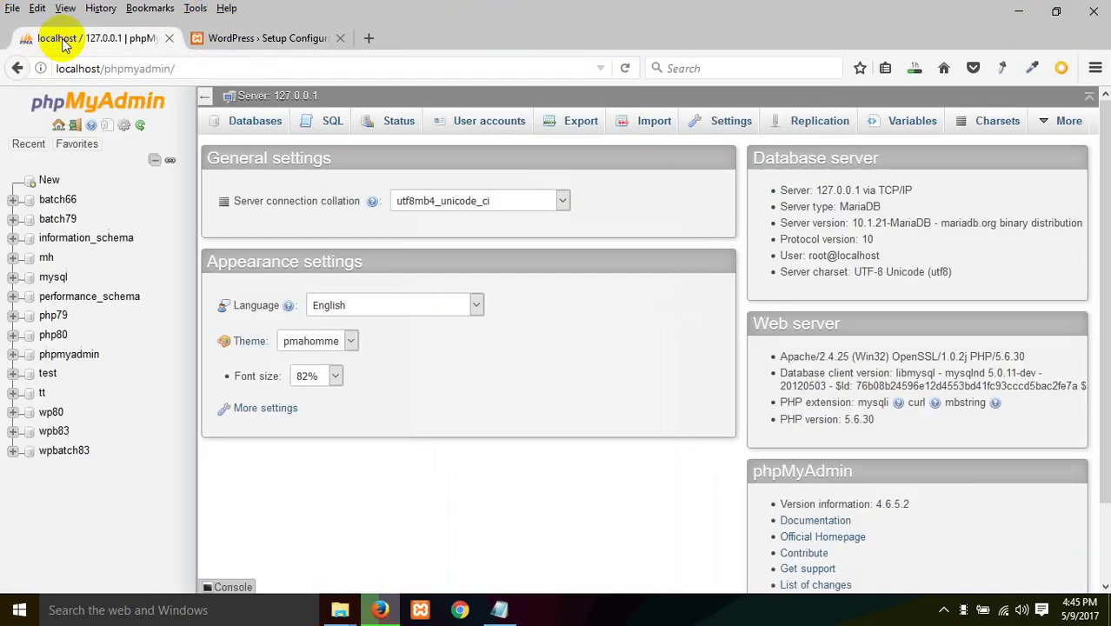
Step: Create an empty database named batch83 from the Databases tab
click(271, 128)
click(273, 247)
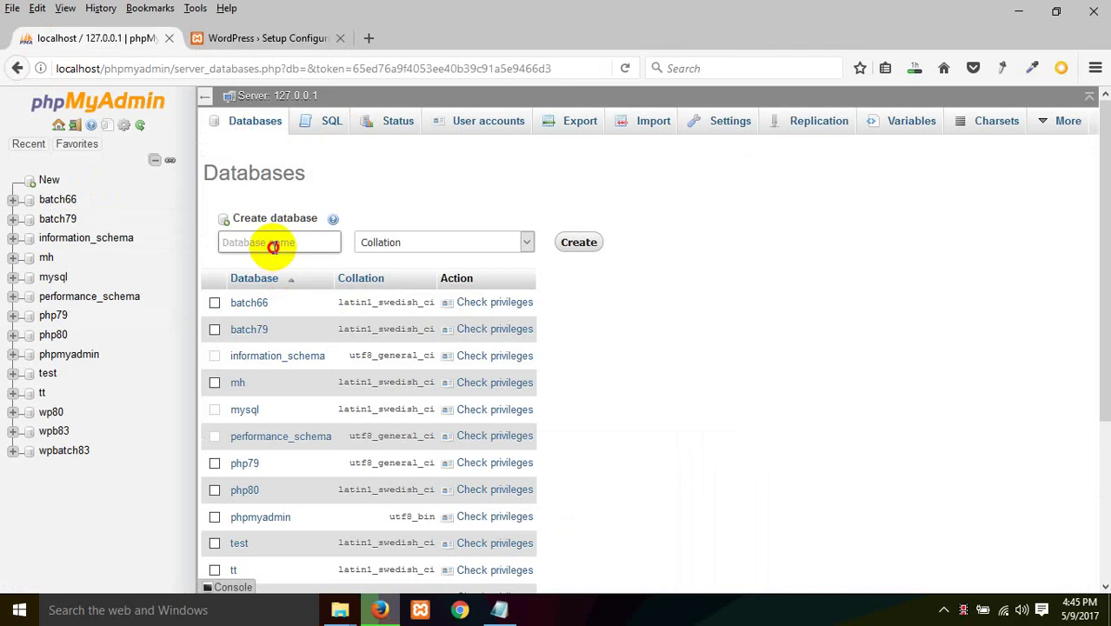
text(batch)
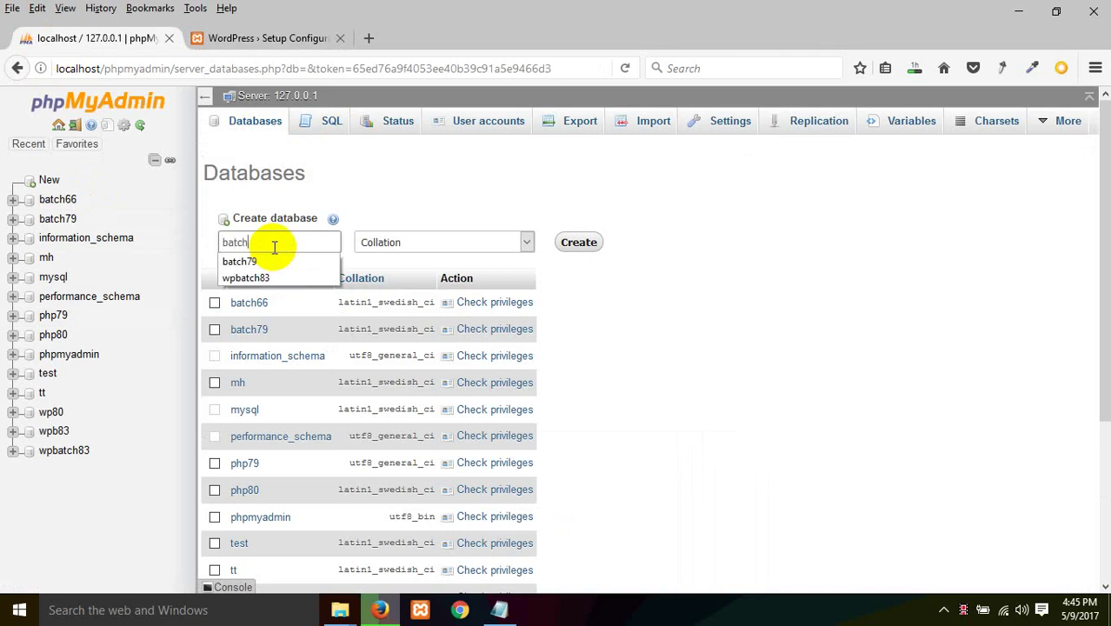
text(83)
click(574, 248)
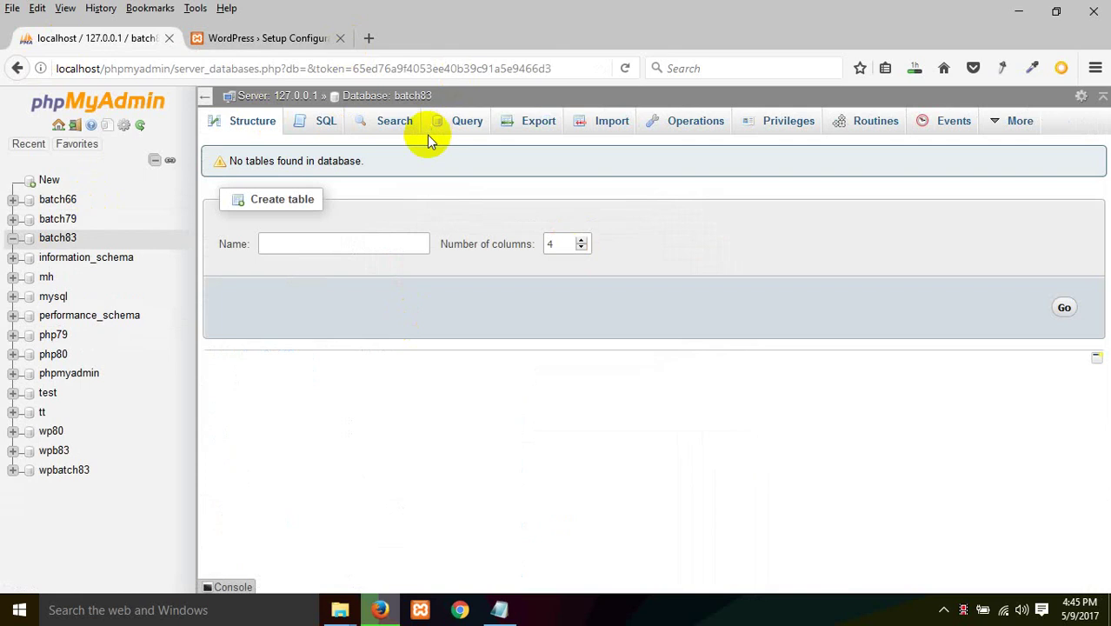
Step: Start a new user account named wpbatch83 restricted to host localhost
click(165, 68)
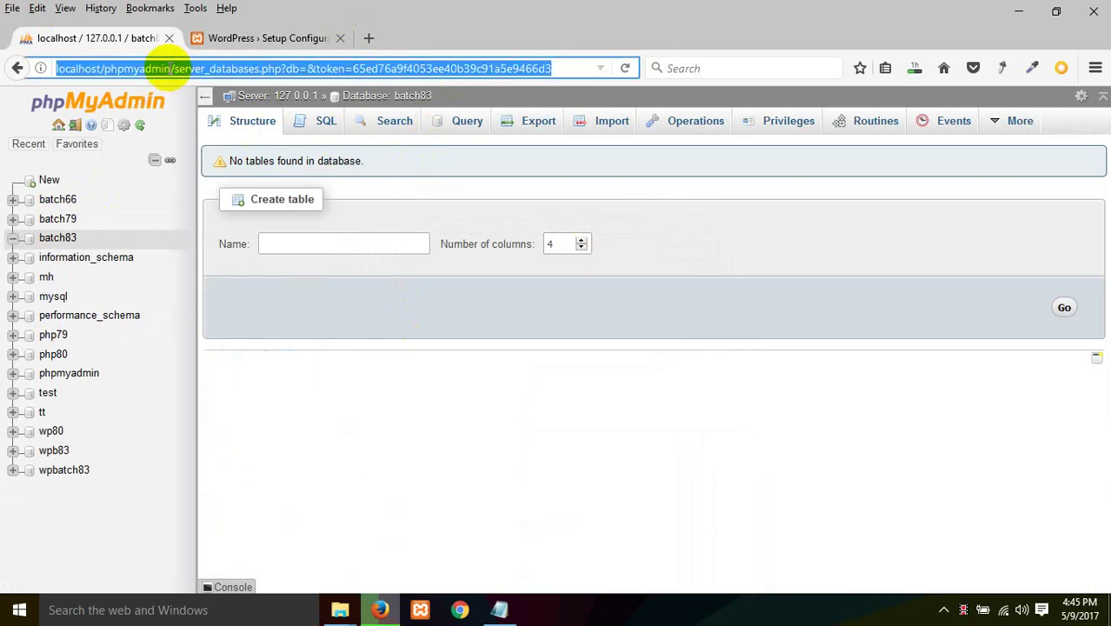
click(877, 121)
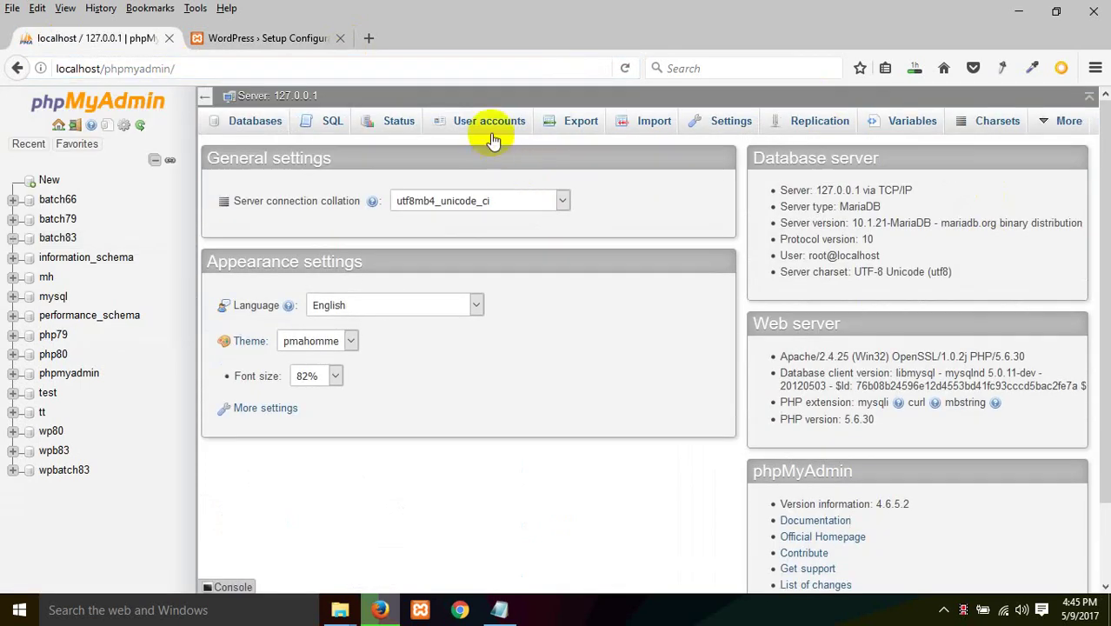
click(490, 130)
scroll(331, 426, down, 3)
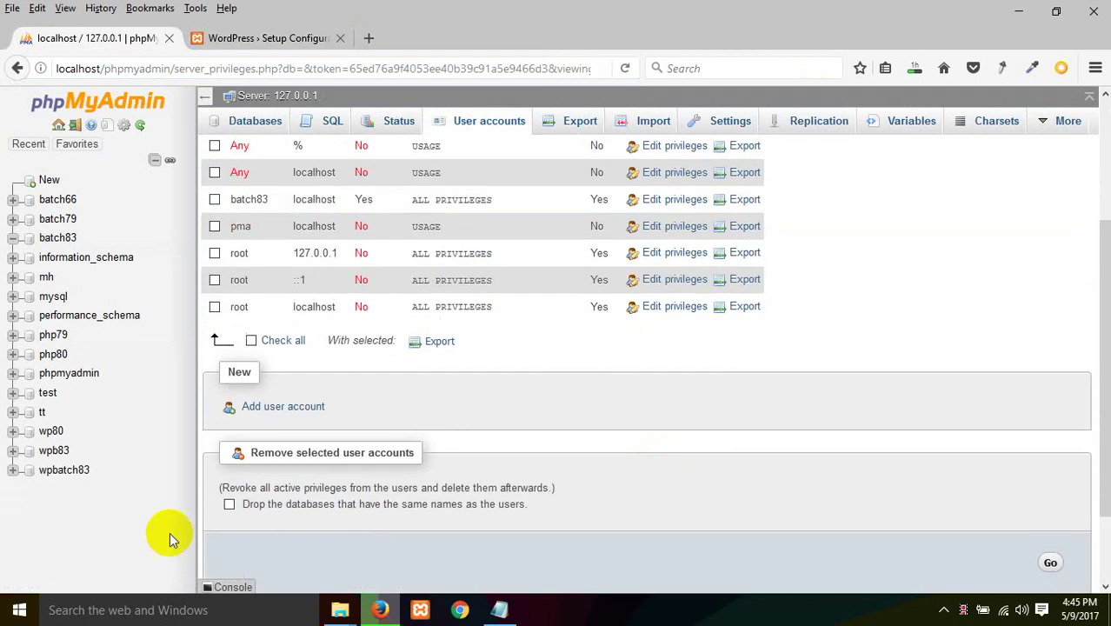
click(285, 401)
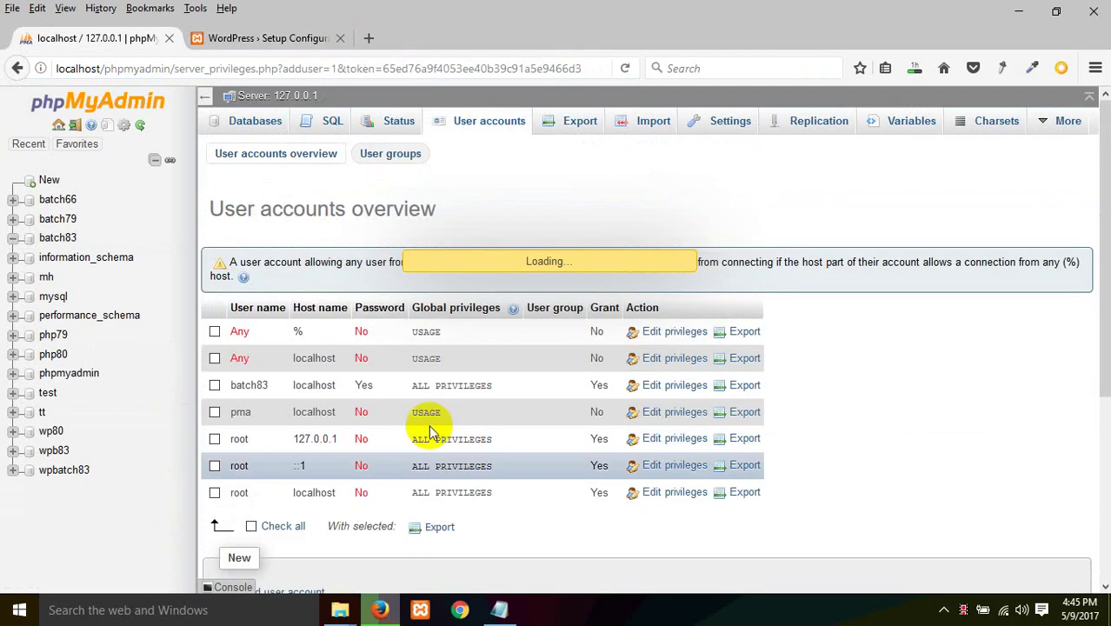
text(batch83)
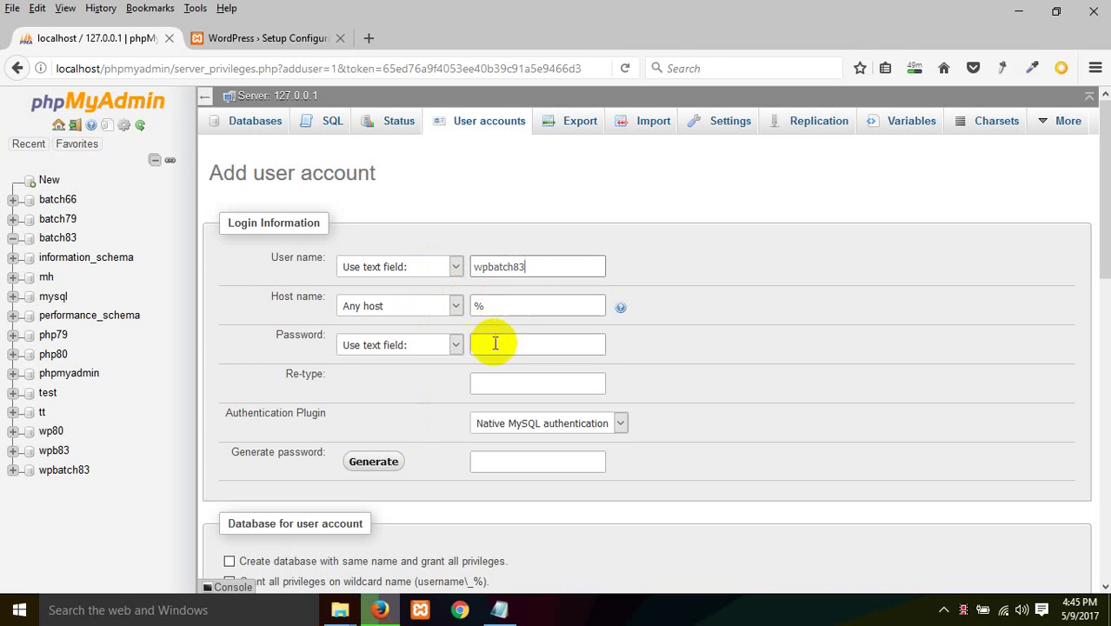
click(407, 306)
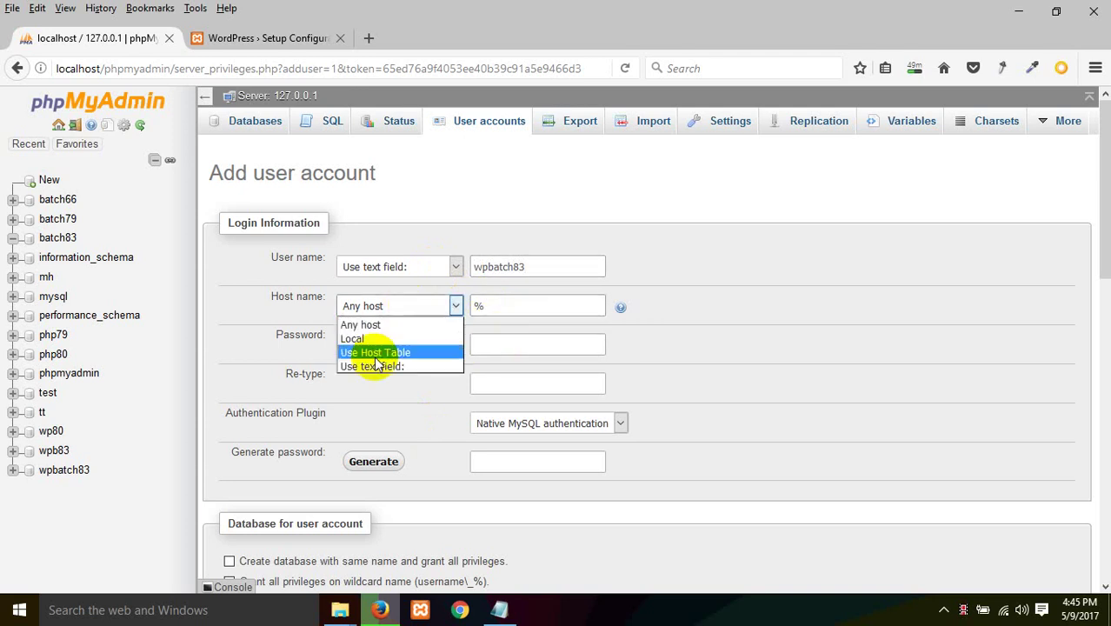
click(382, 338)
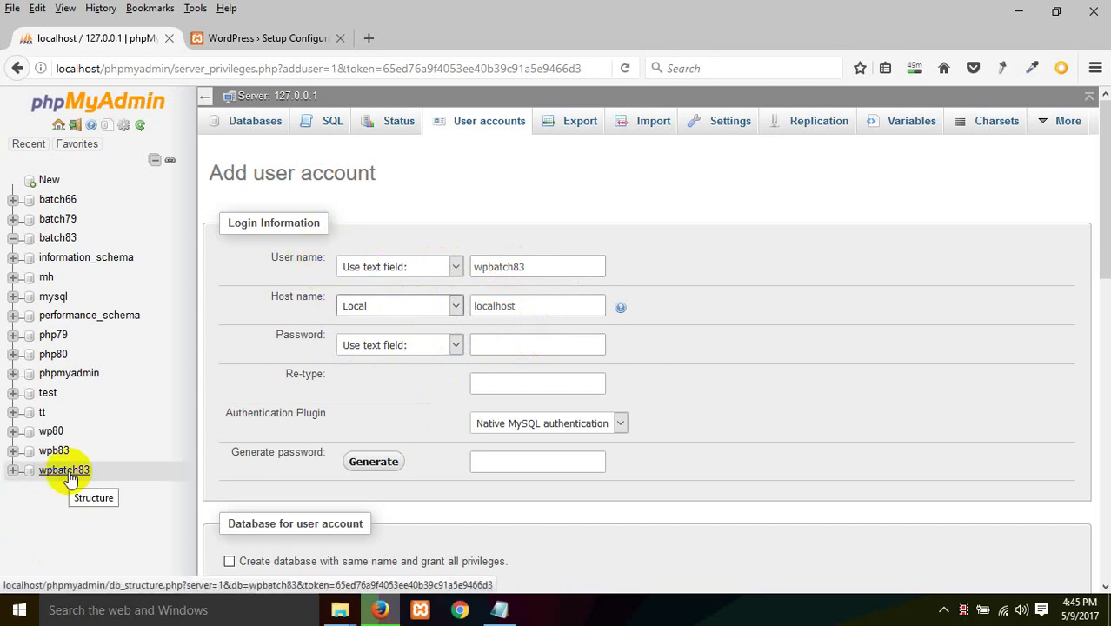
click(476, 313)
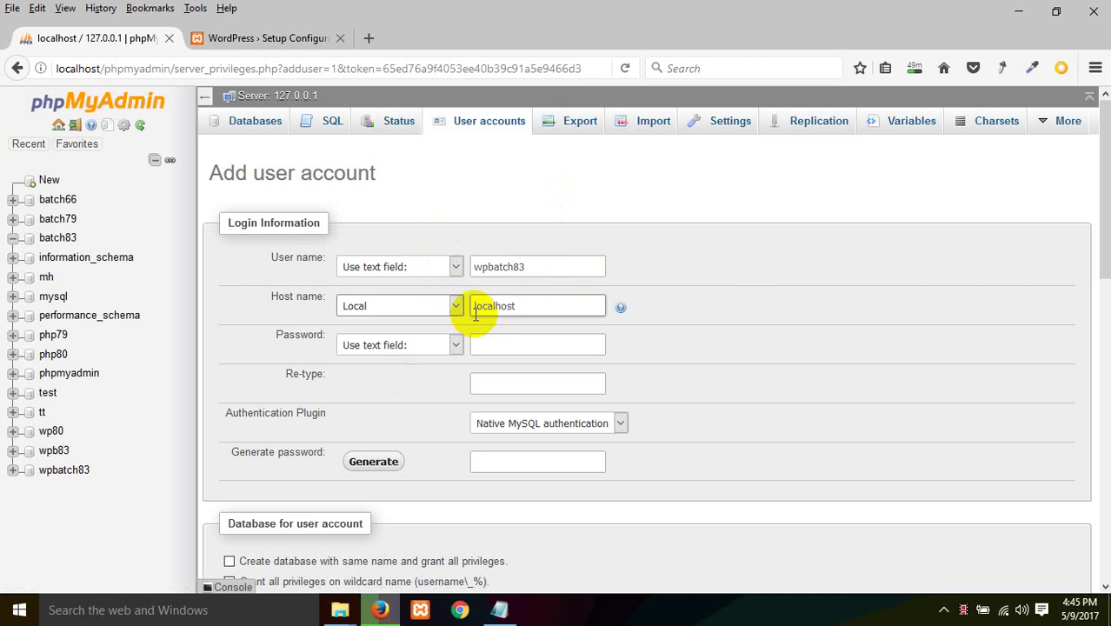
Step: Set the wpbatch83 password, grant all global privileges, and create the account without saving the login
click(522, 346)
click(517, 335)
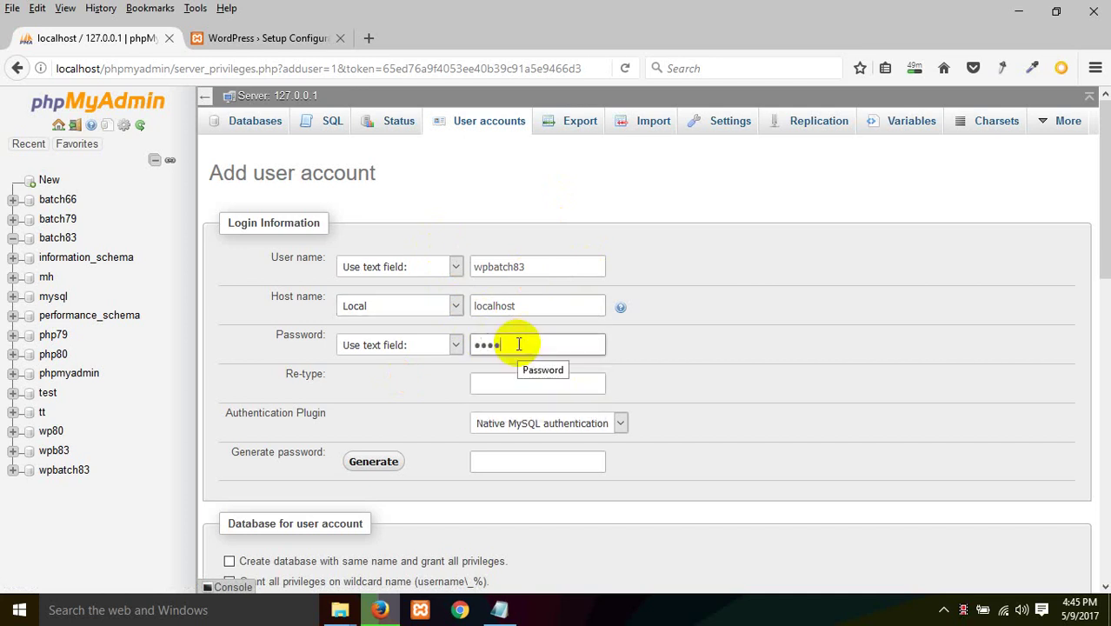
click(519, 380)
text(1)
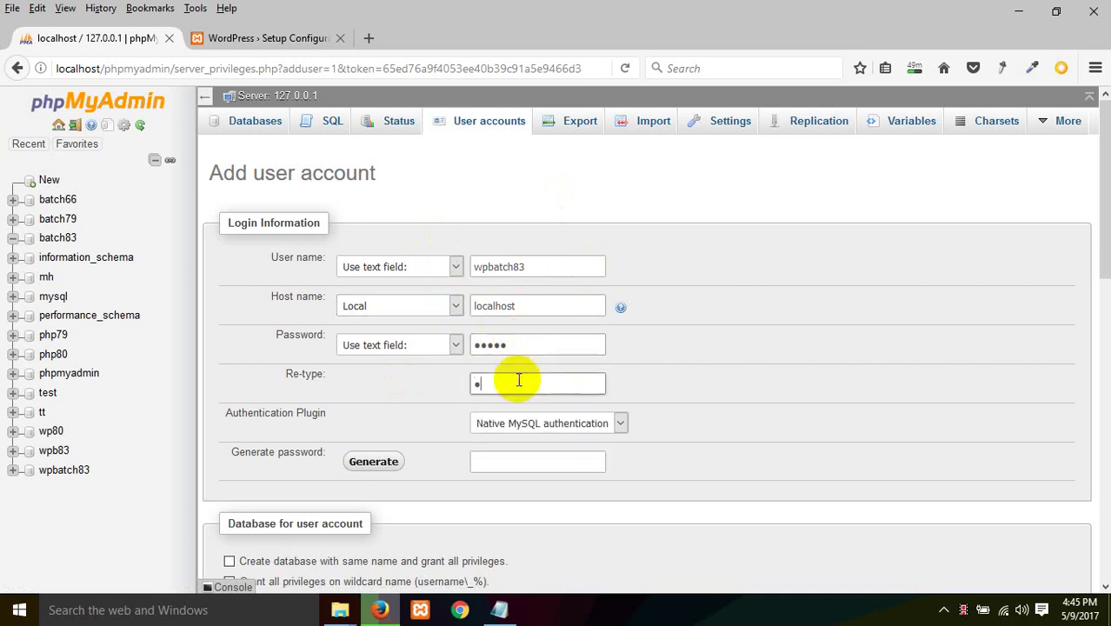
scroll(726, 427, down, 5)
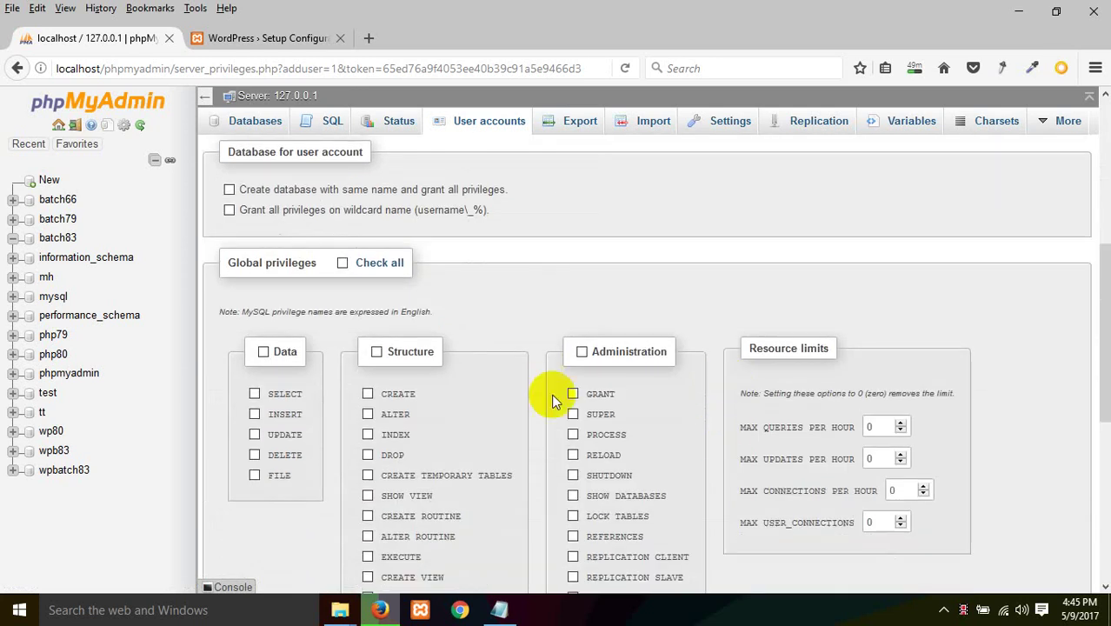
click(360, 270)
scroll(954, 421, down, 5)
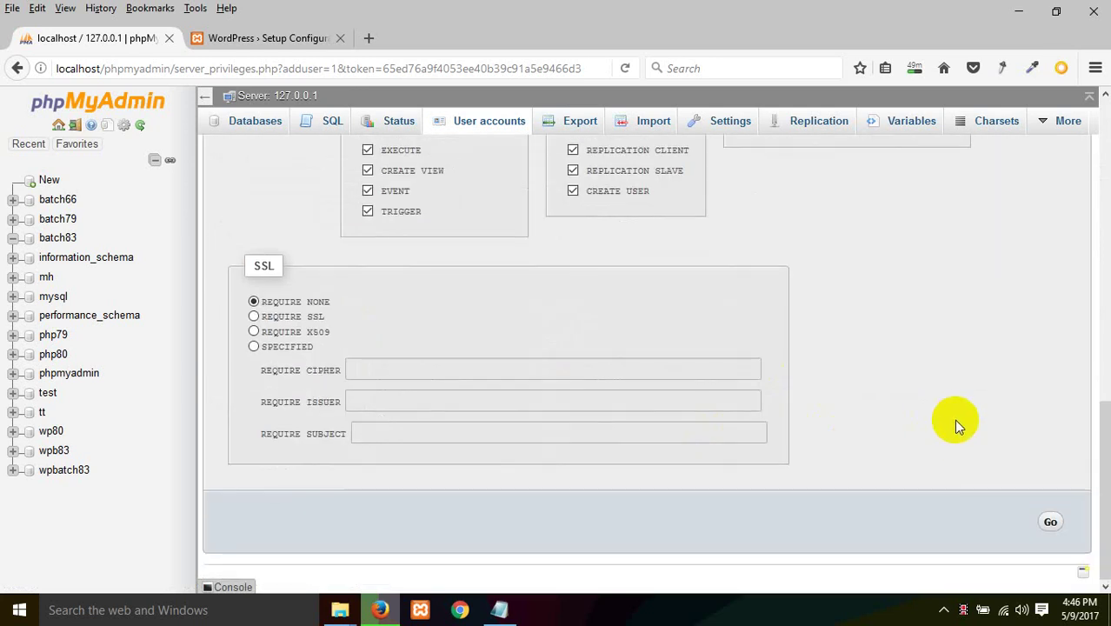
click(1054, 522)
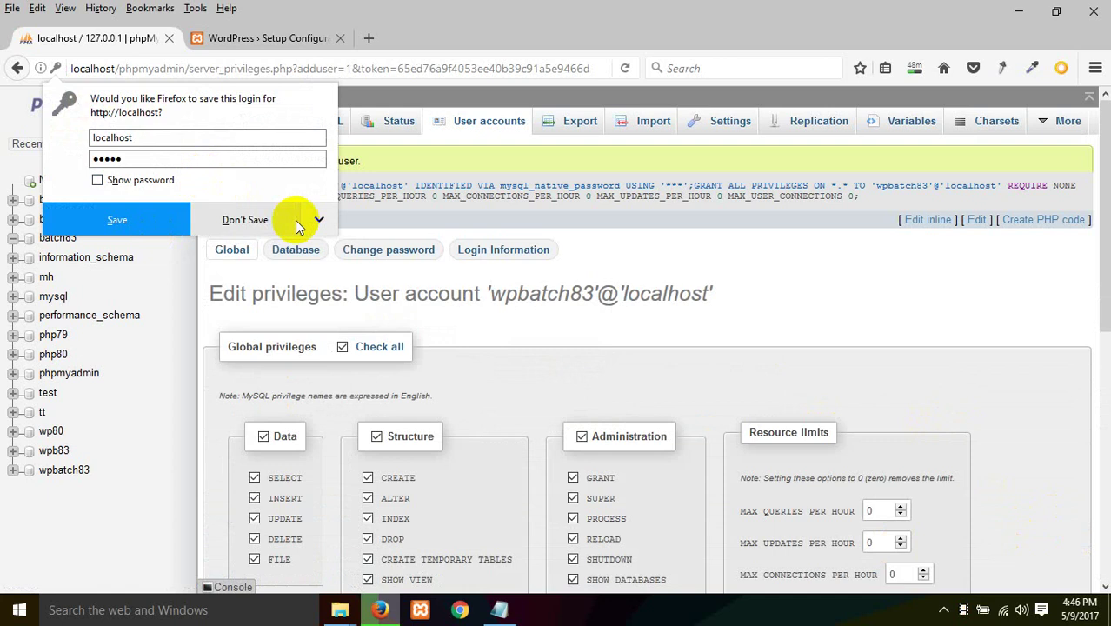
click(246, 220)
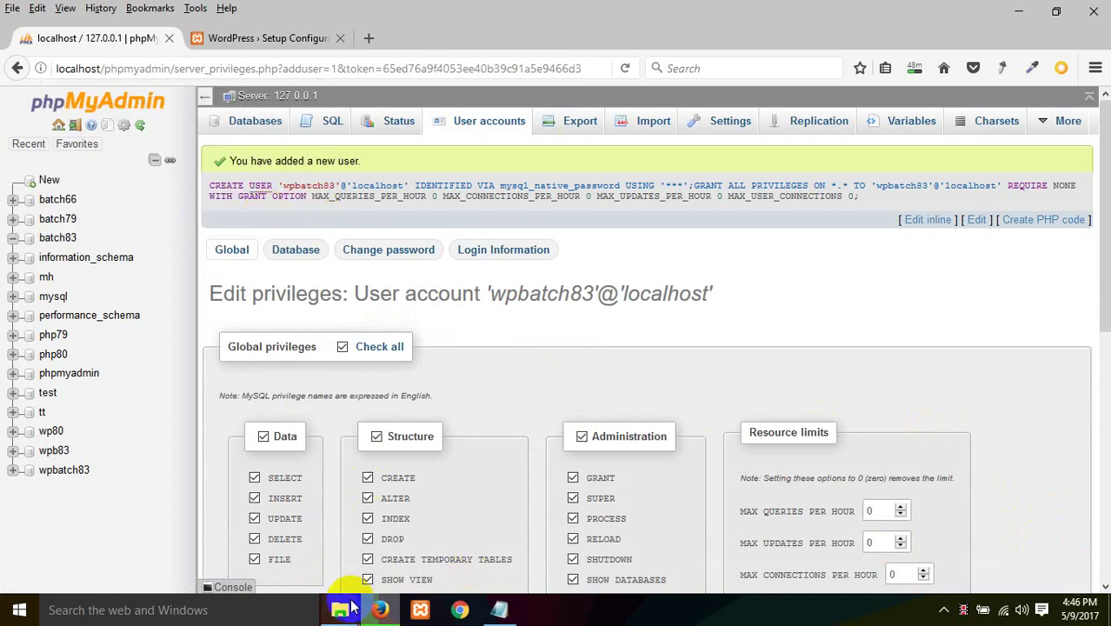
mouse_move(342, 609)
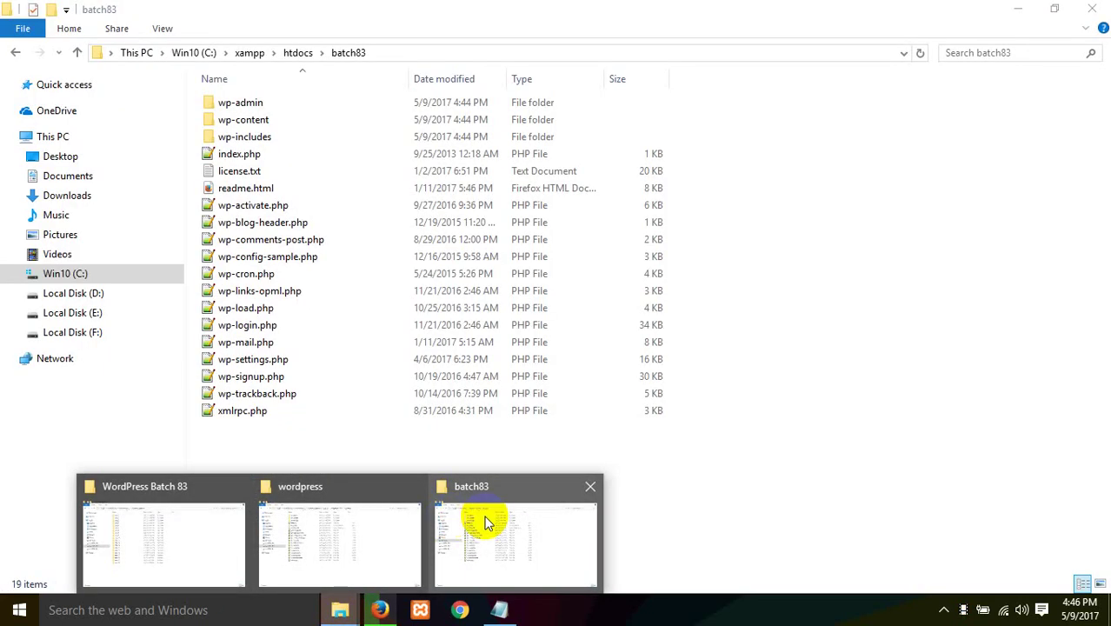
click(484, 520)
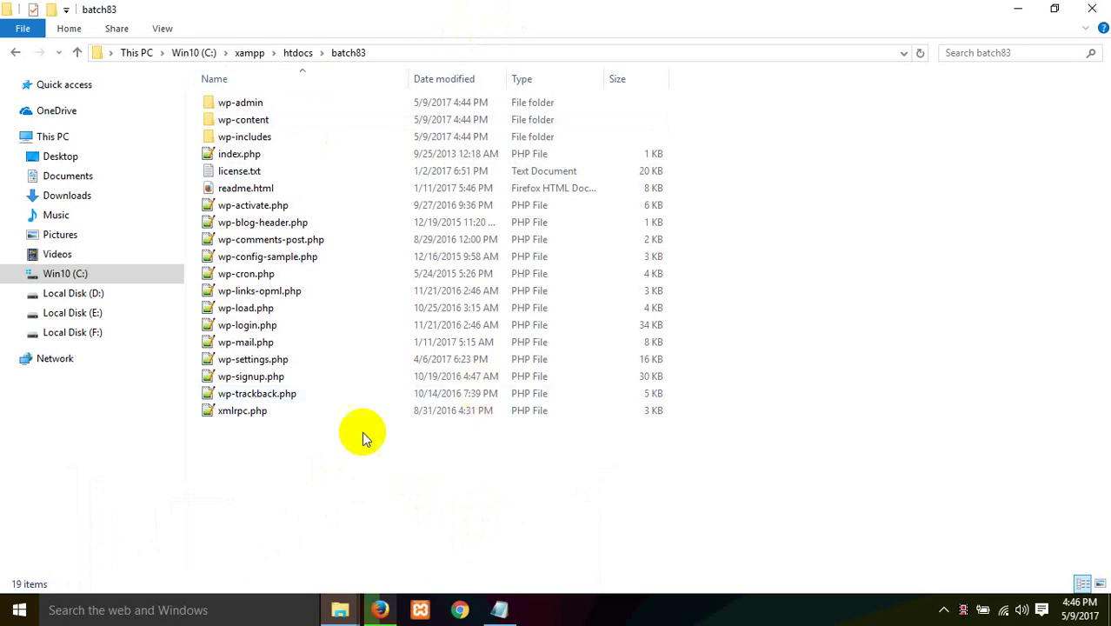
Step: Duplicate wp-config-sample.php in batch83 and rename the copy to wp-config.php
click(278, 261)
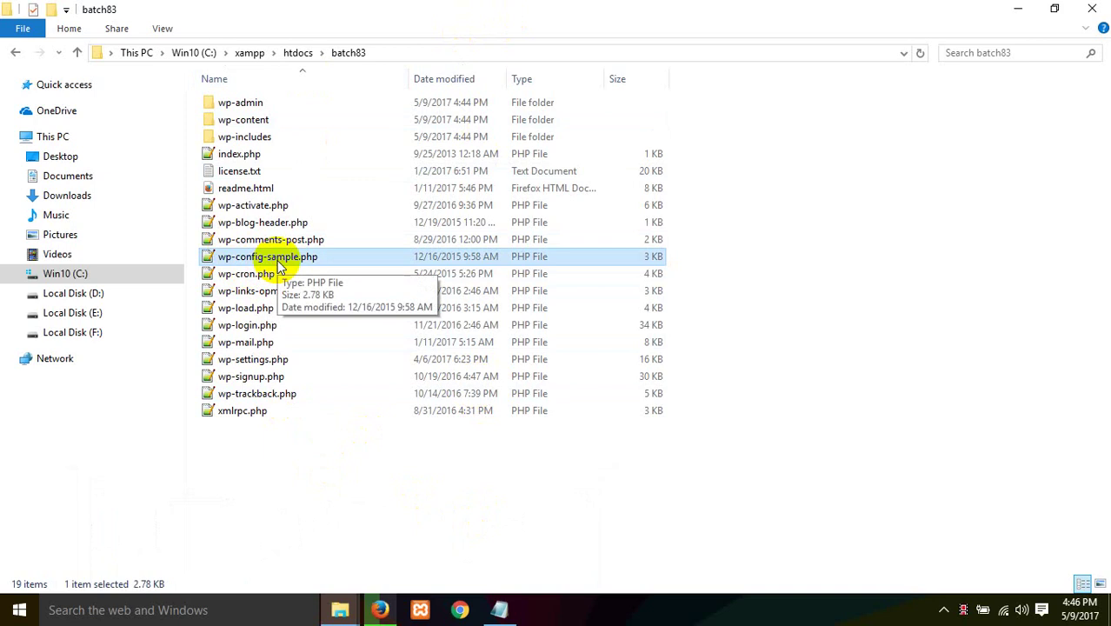
drag(280, 258, 394, 484)
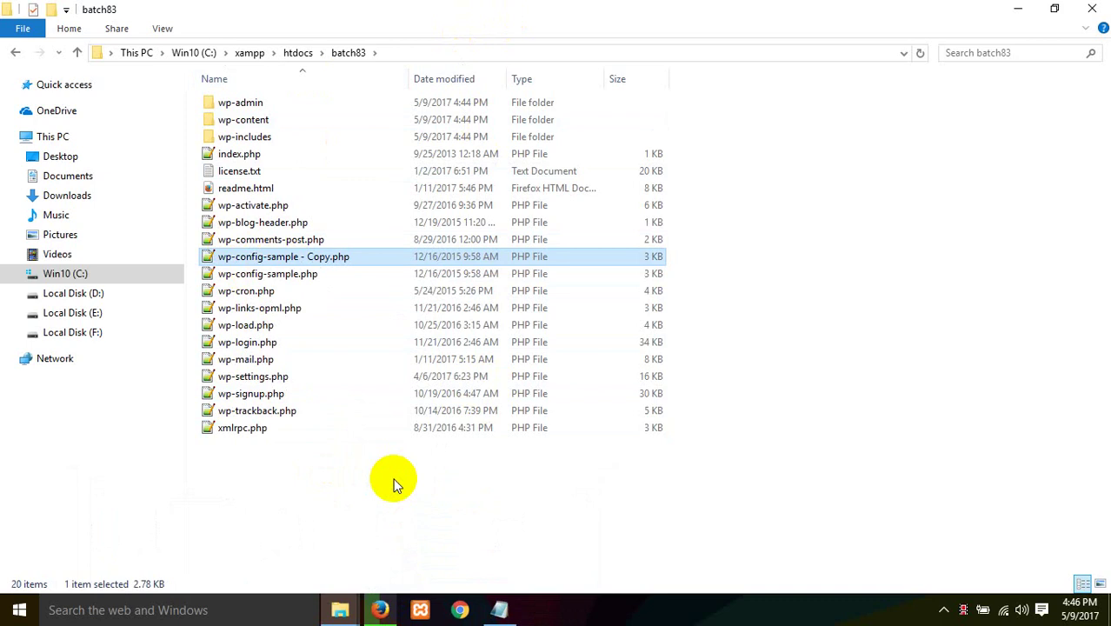
right_click(292, 264)
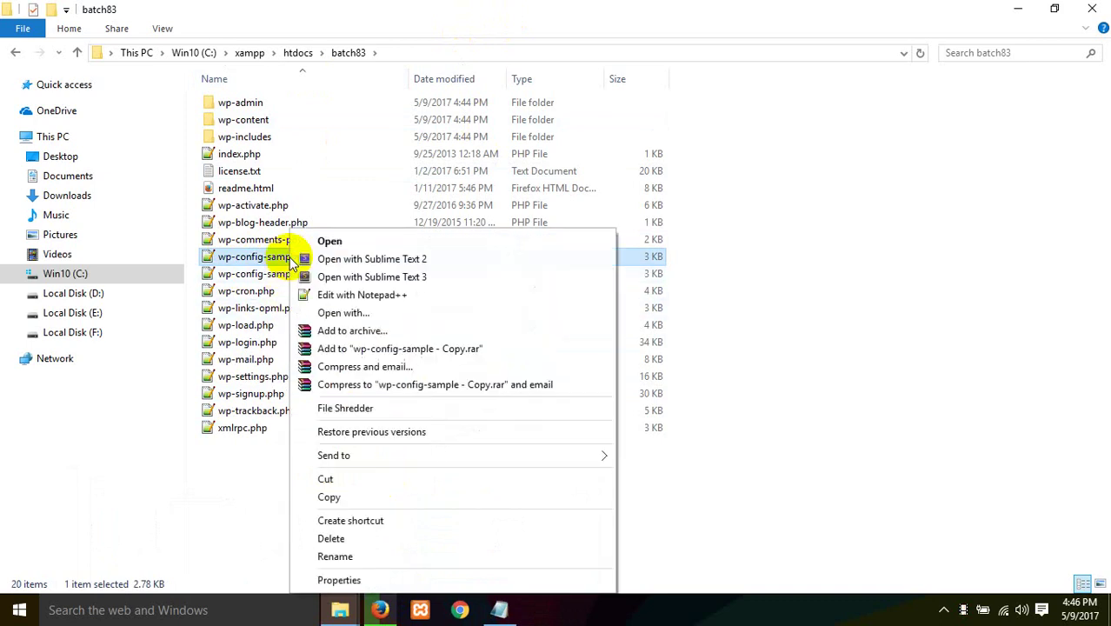
click(358, 556)
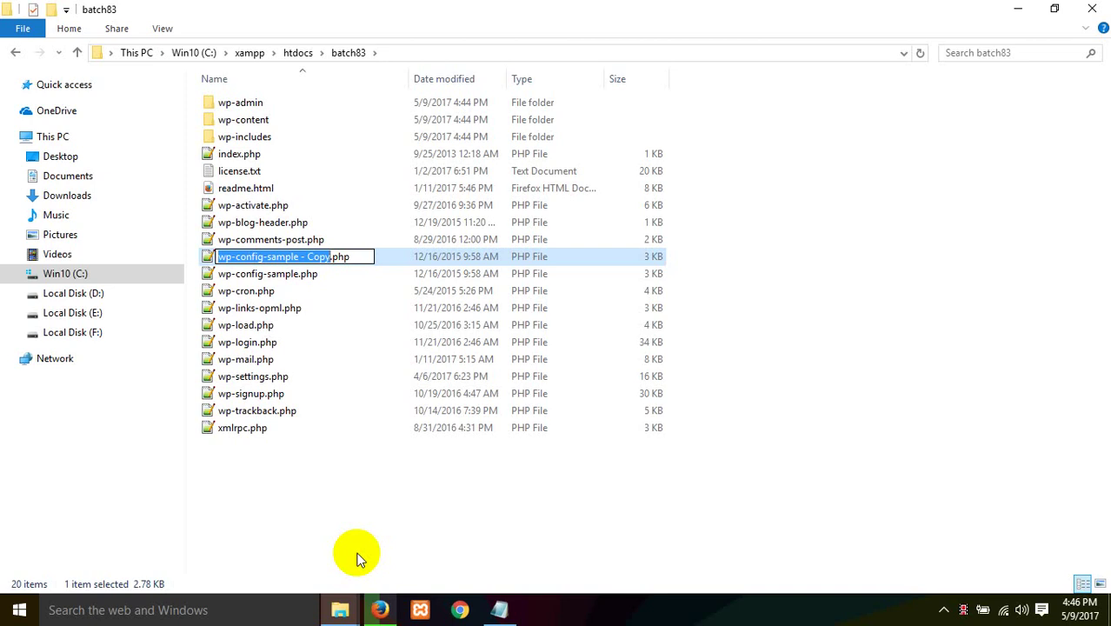
key(Right)
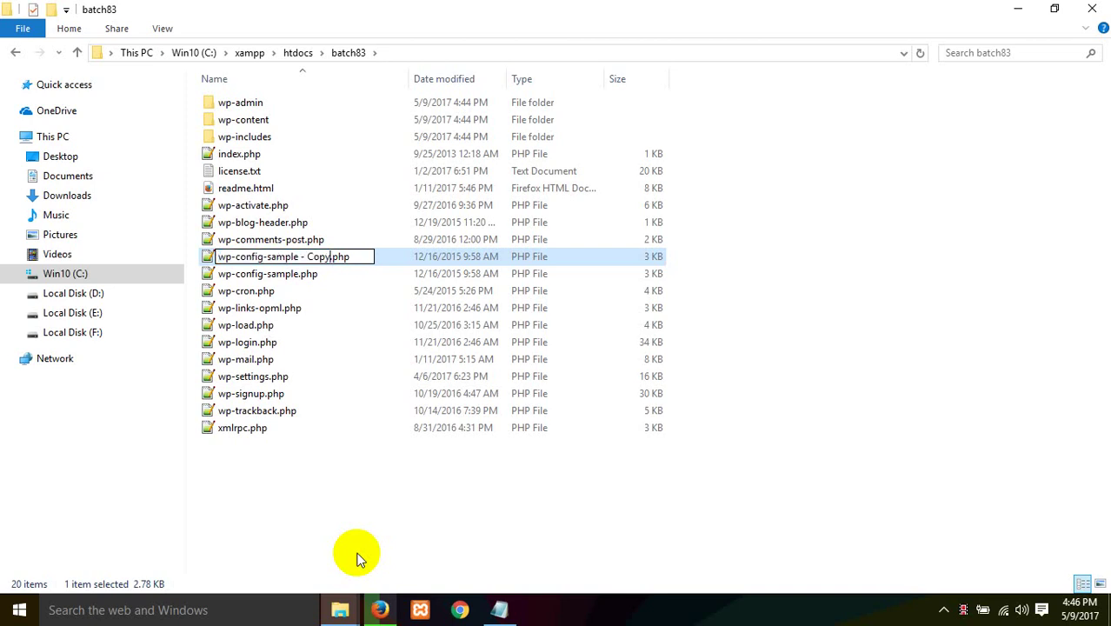
key(BackSpace)
key(BackSpace)
key(BackSpace)
key(BackSpace)
key(BackSpace)
key(BackSpace)
key(BackSpace)
key(BackSpace)
key(BackSpace)
key(BackSpace)
key(BackSpace)
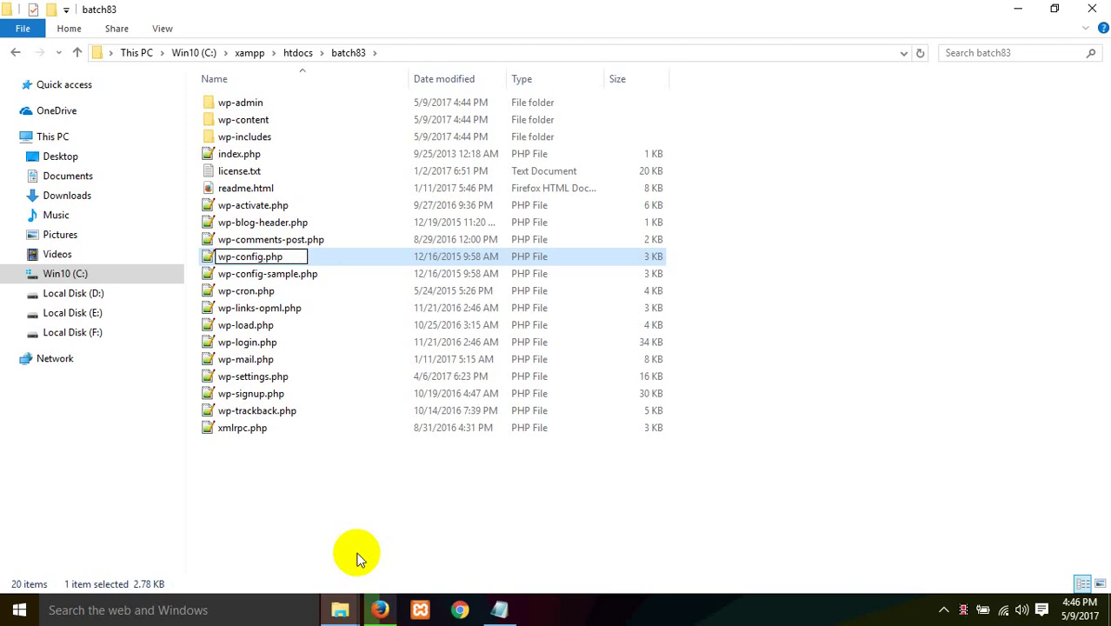
key(Return)
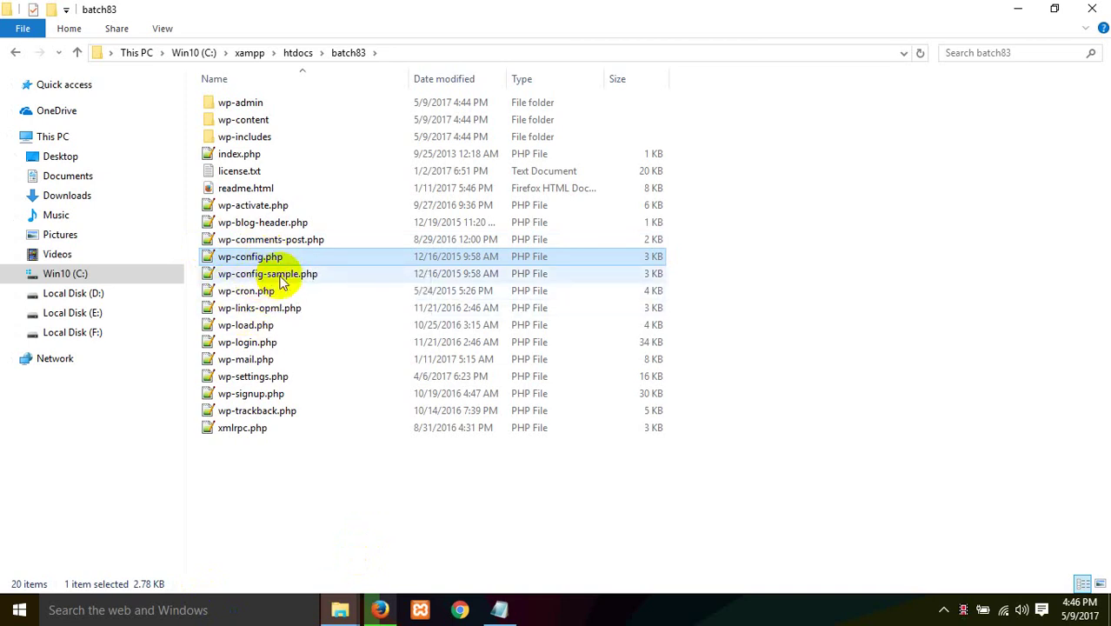
Step: Open wp-config.php for editing in Notepad++
right_click(240, 258)
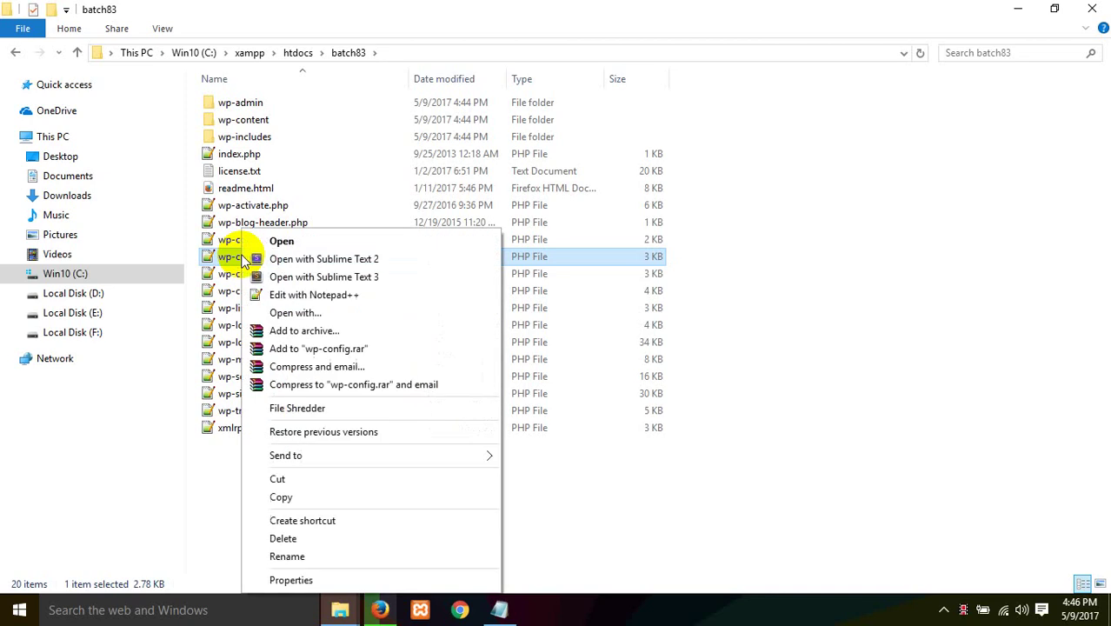
click(327, 312)
click(330, 307)
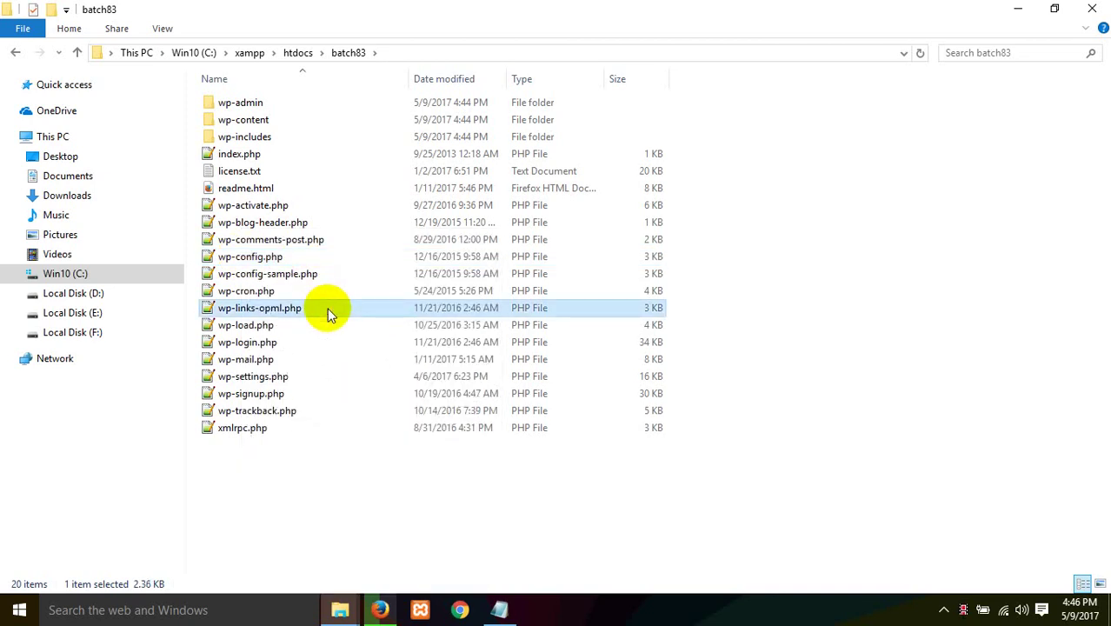
key(Escape)
click(240, 257)
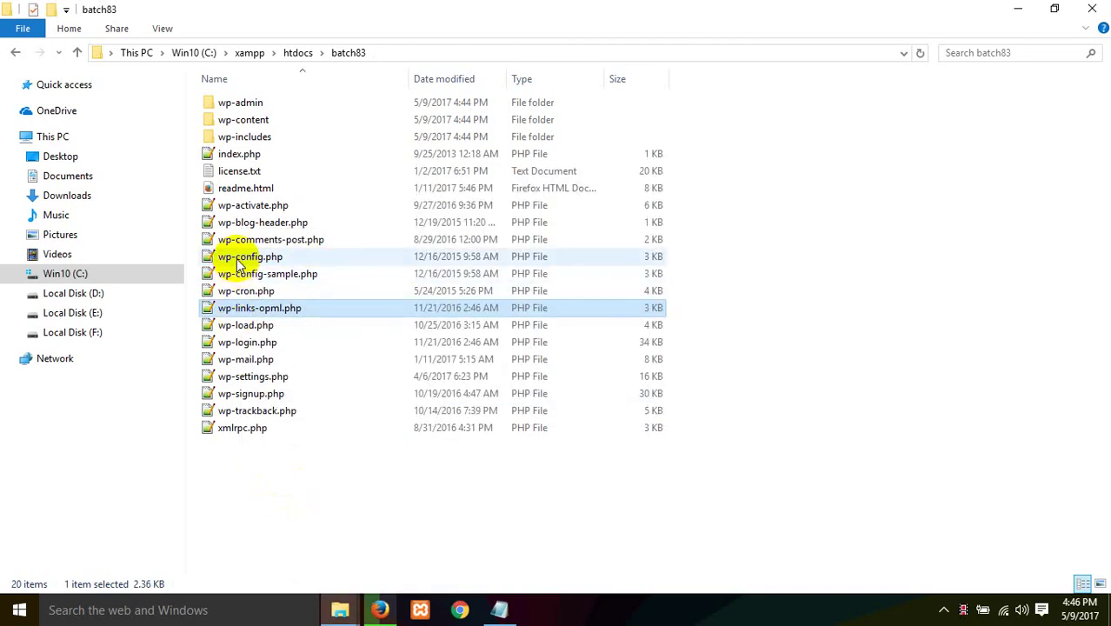
right_click(241, 261)
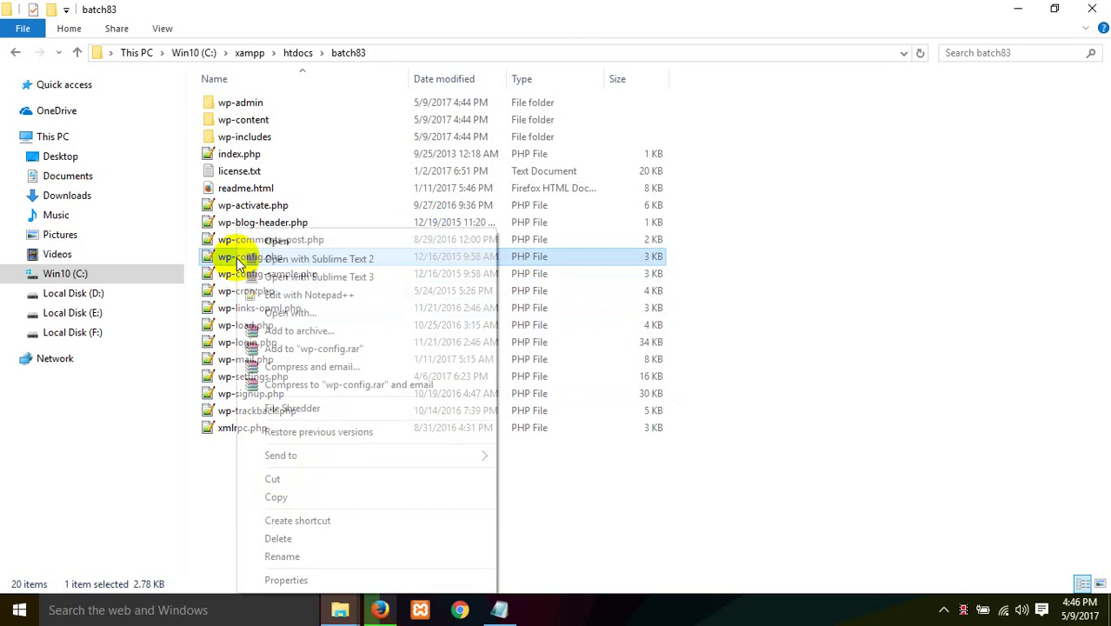
click(282, 292)
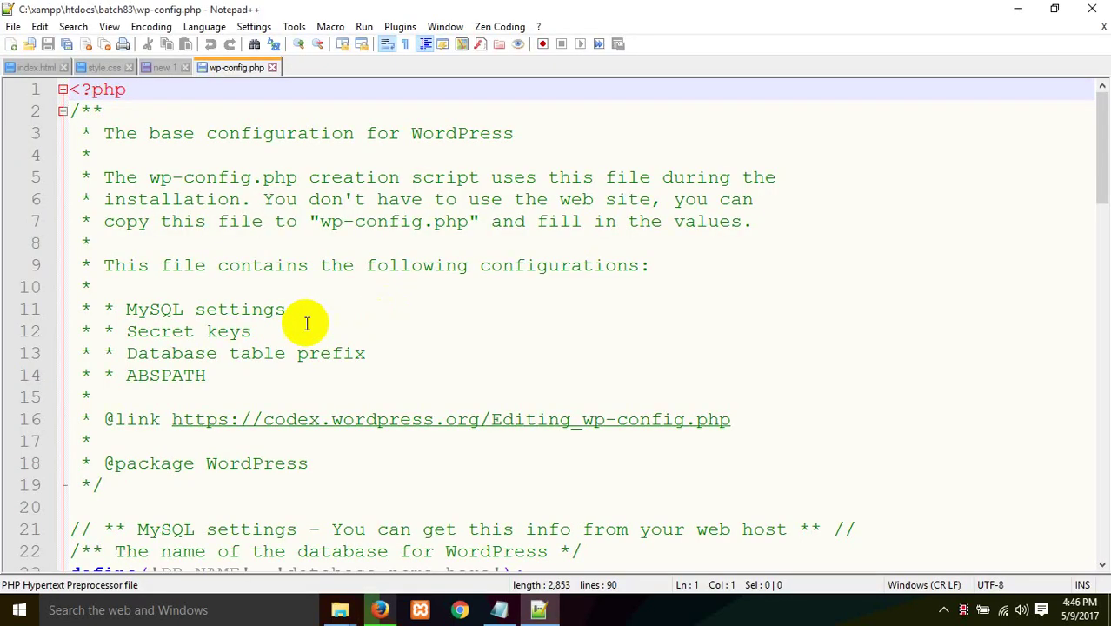
Step: Close all tabs left of wp-config.php, discarding the unsaved new 1 document
right_click(235, 71)
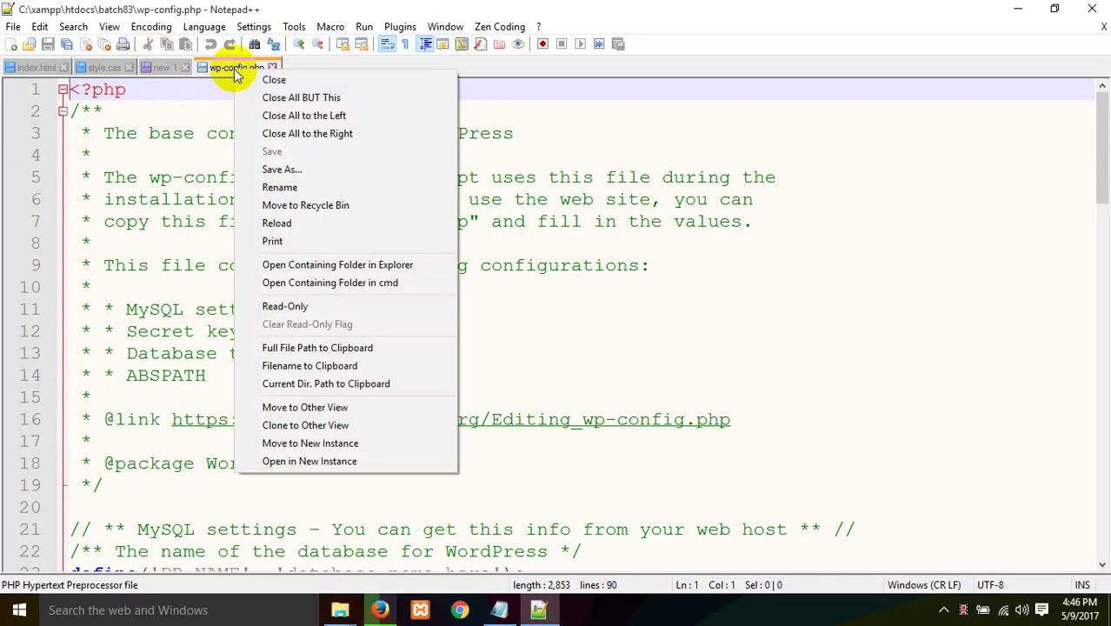
click(293, 119)
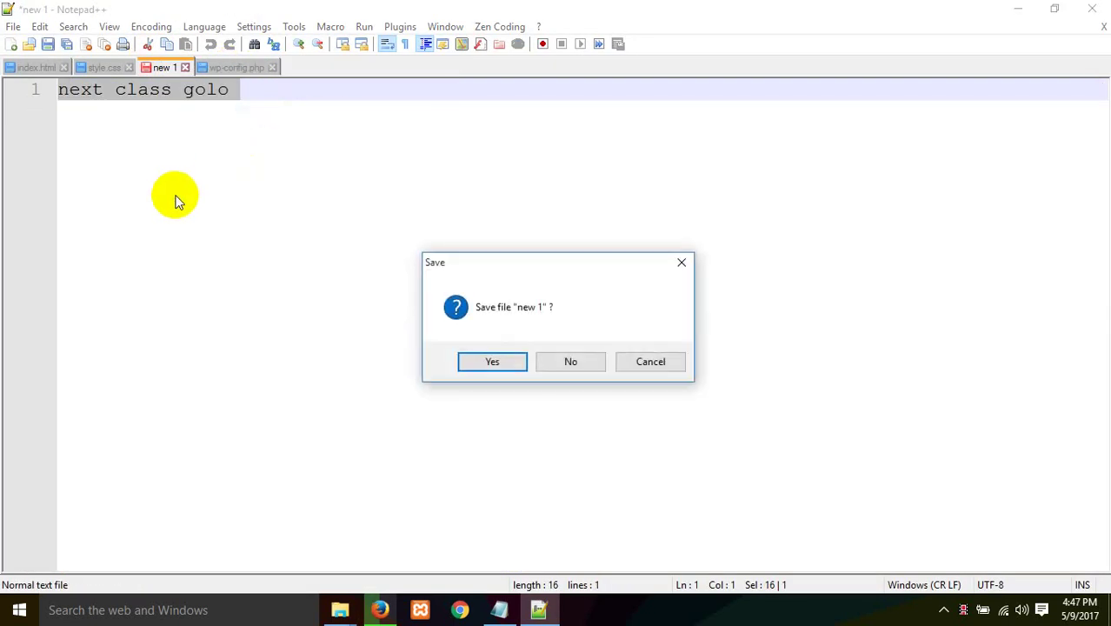
click(567, 359)
Step: Replace database_name_here with 'batch83' in DB_NAME, checking the database name in phpMyAdmin
click(217, 261)
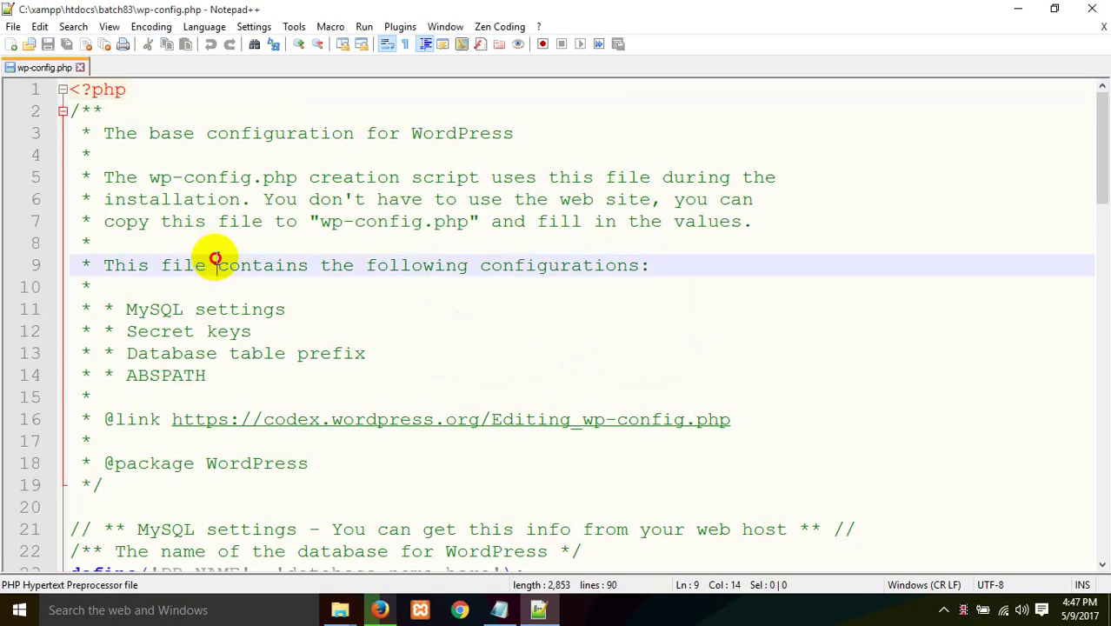
scroll(370, 318, down, 4)
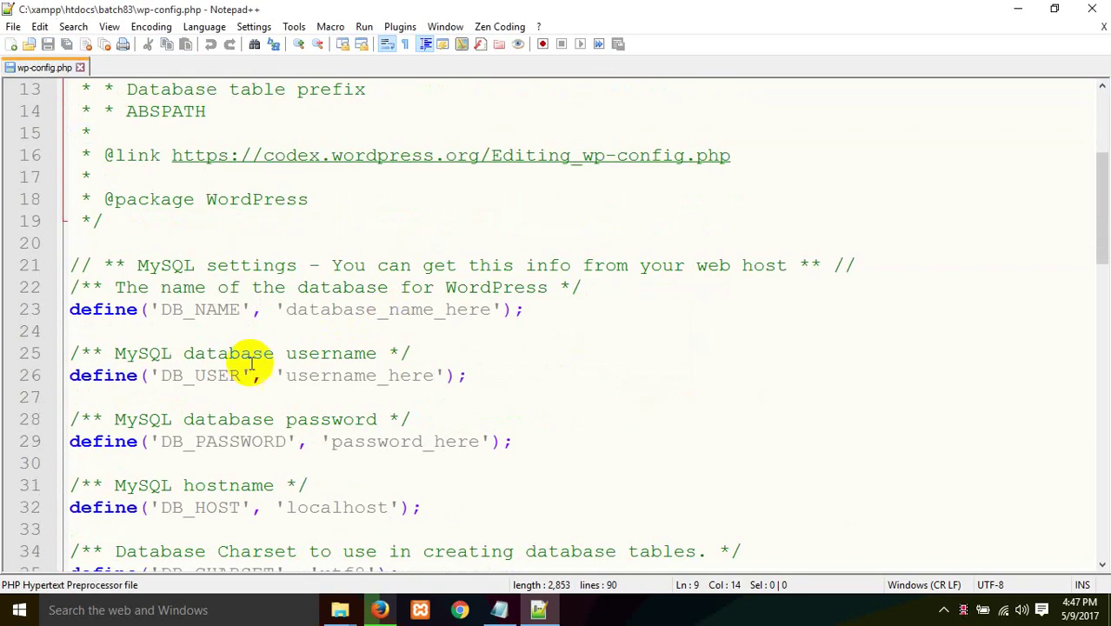
click(184, 312)
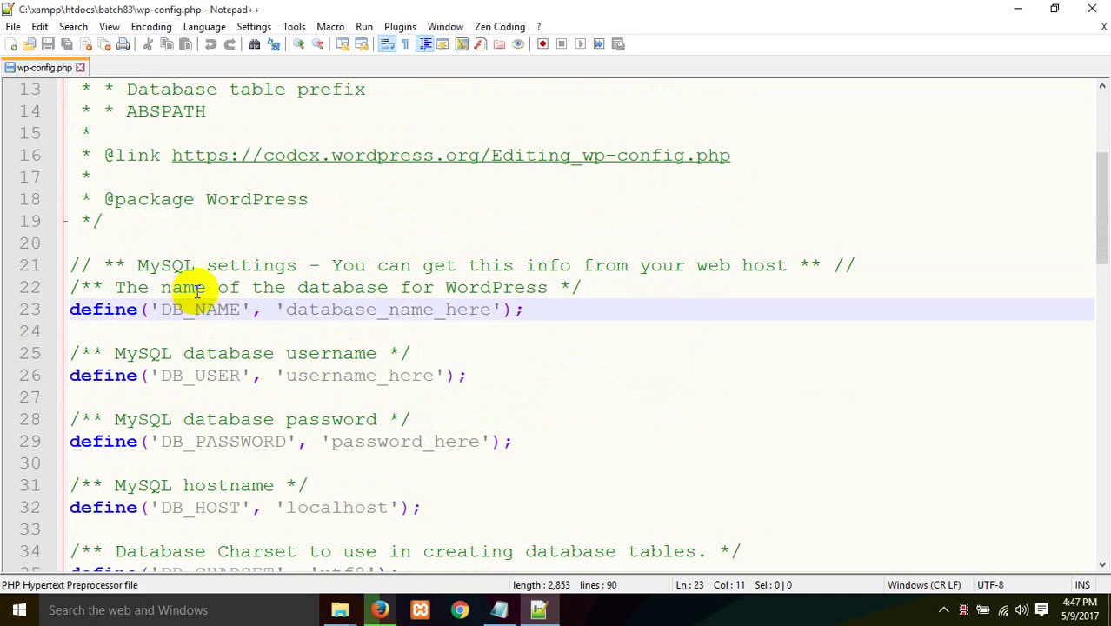
click(492, 309)
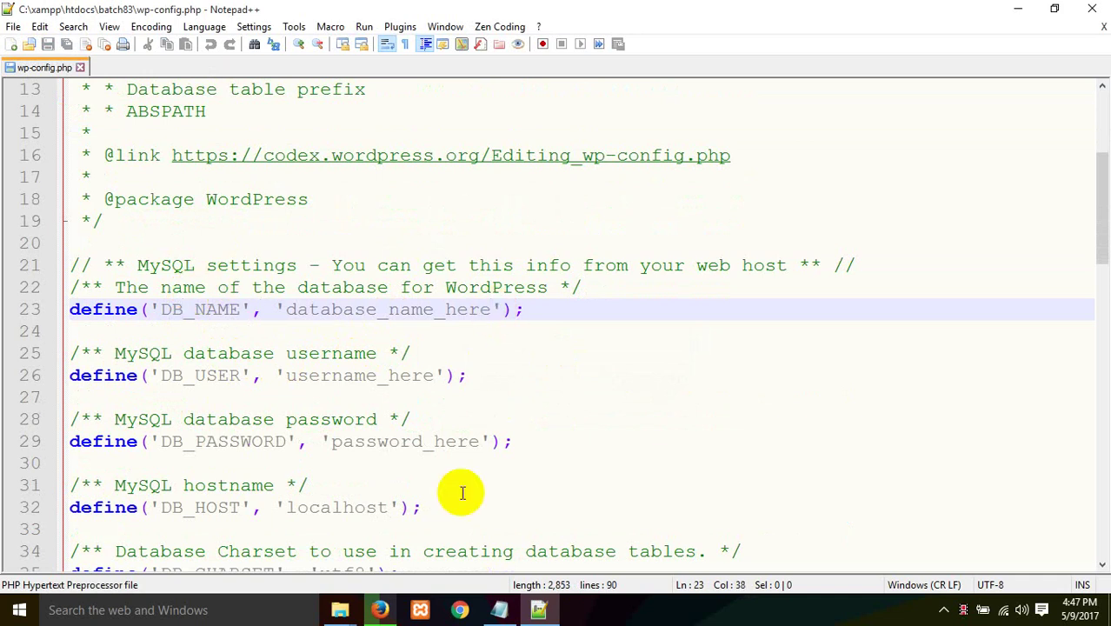
key(BackSpace)
key(BackSpace)
key(BackSpace)
key(BackSpace)
key(BackSpace)
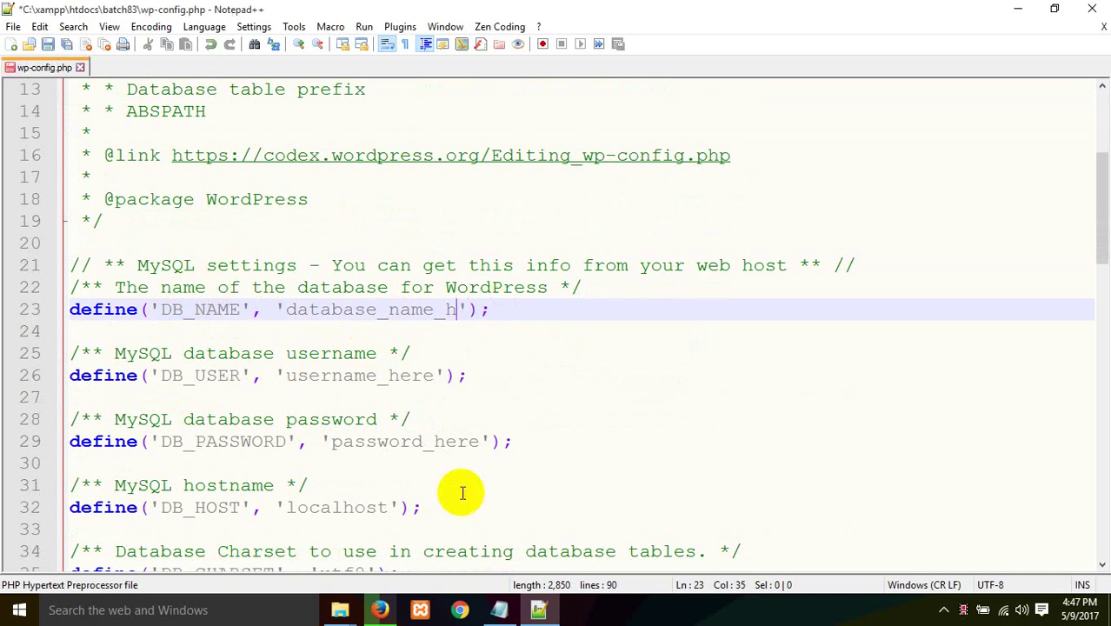
key(BackSpace)
key(BackSpace)
key(BackSpace)
key(BackSpace)
key(BackSpace)
key(BackSpace)
key(BackSpace)
key(BackSpace)
key(BackSpace)
key(BackSpace)
key(BackSpace)
key(BackSpace)
key(BackSpace)
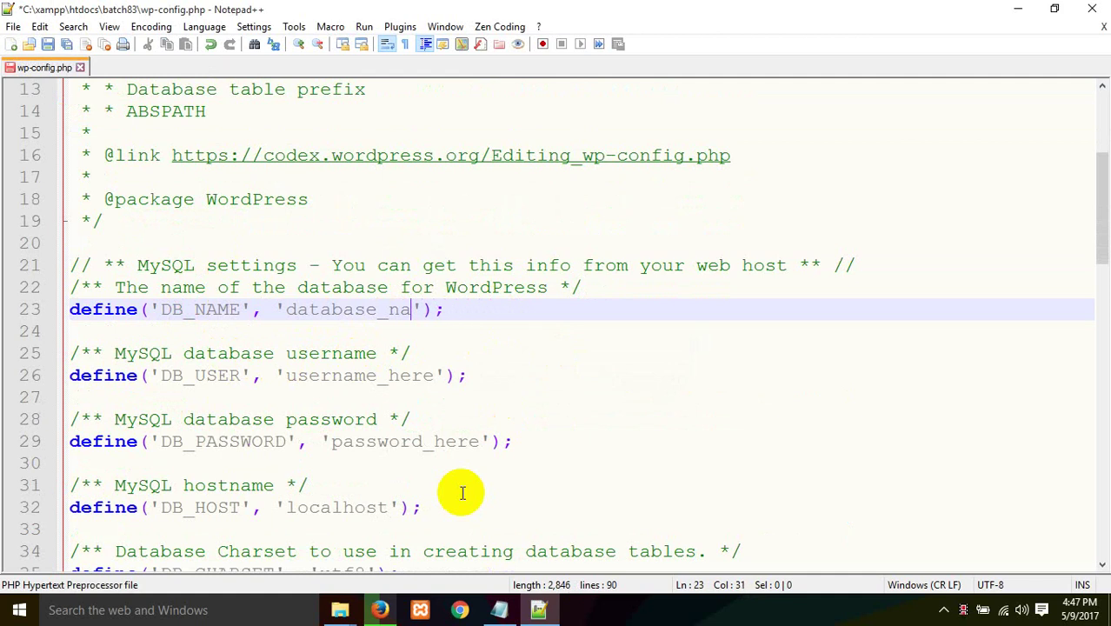
key(BackSpace)
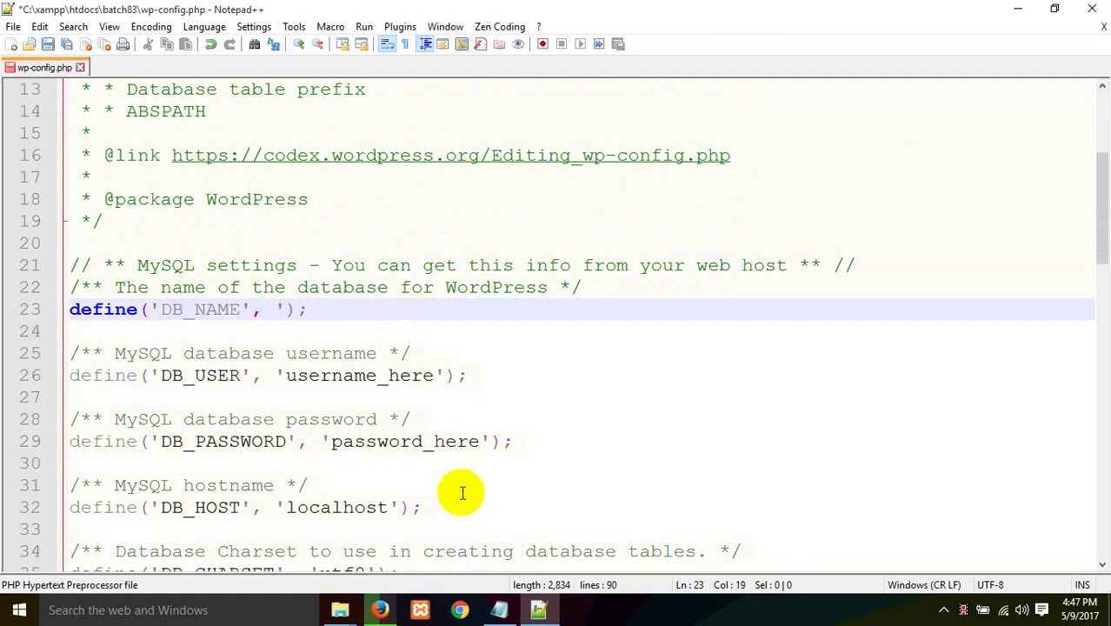
text(')
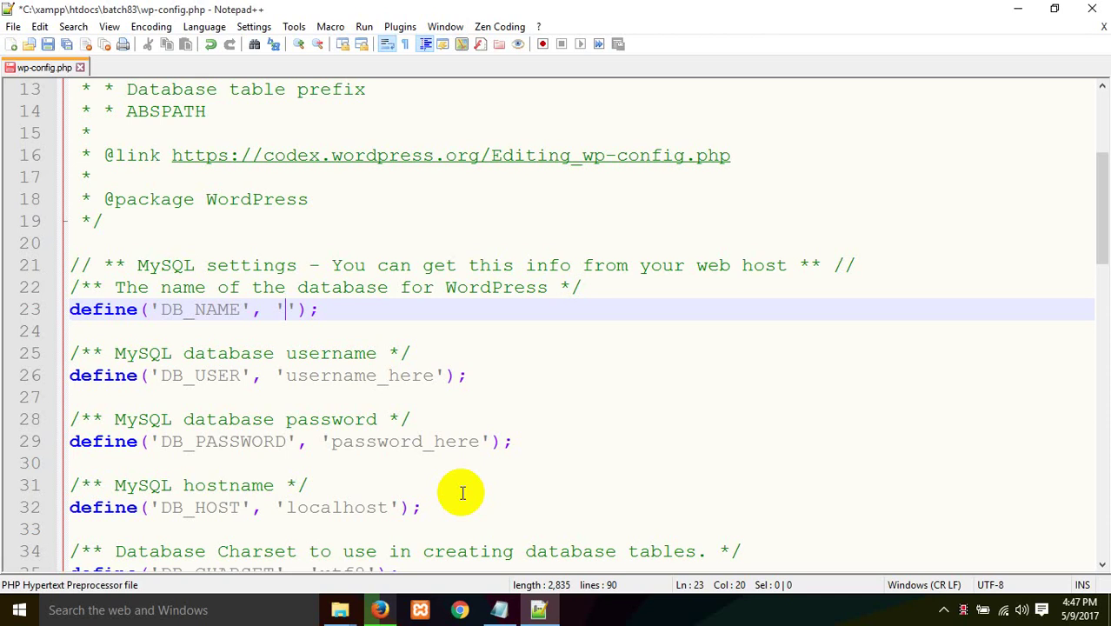
key(BackSpace)
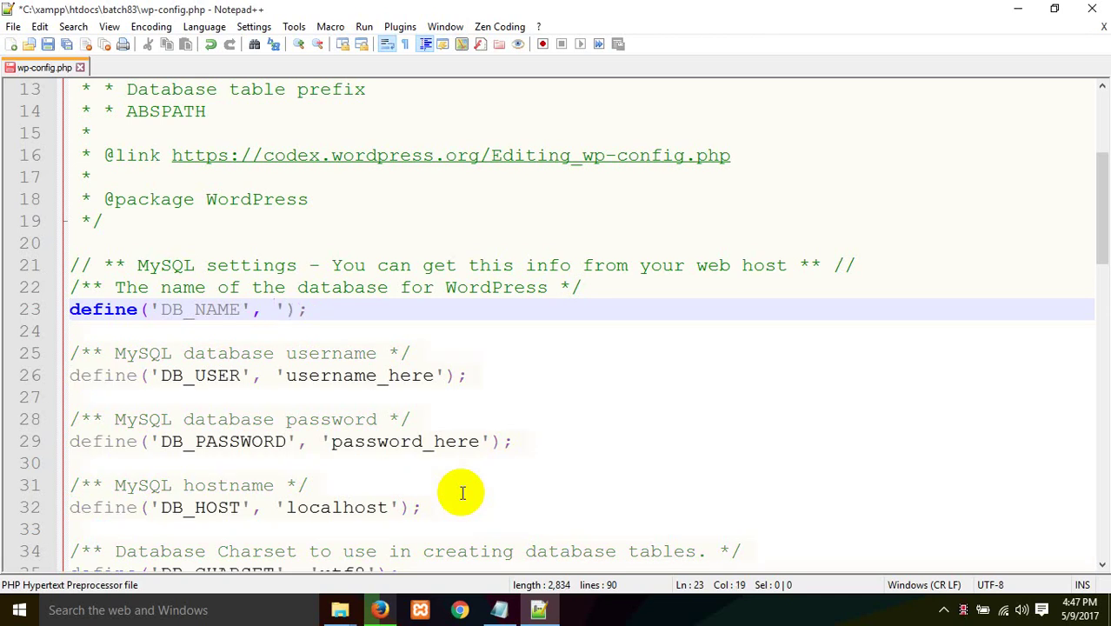
text(')
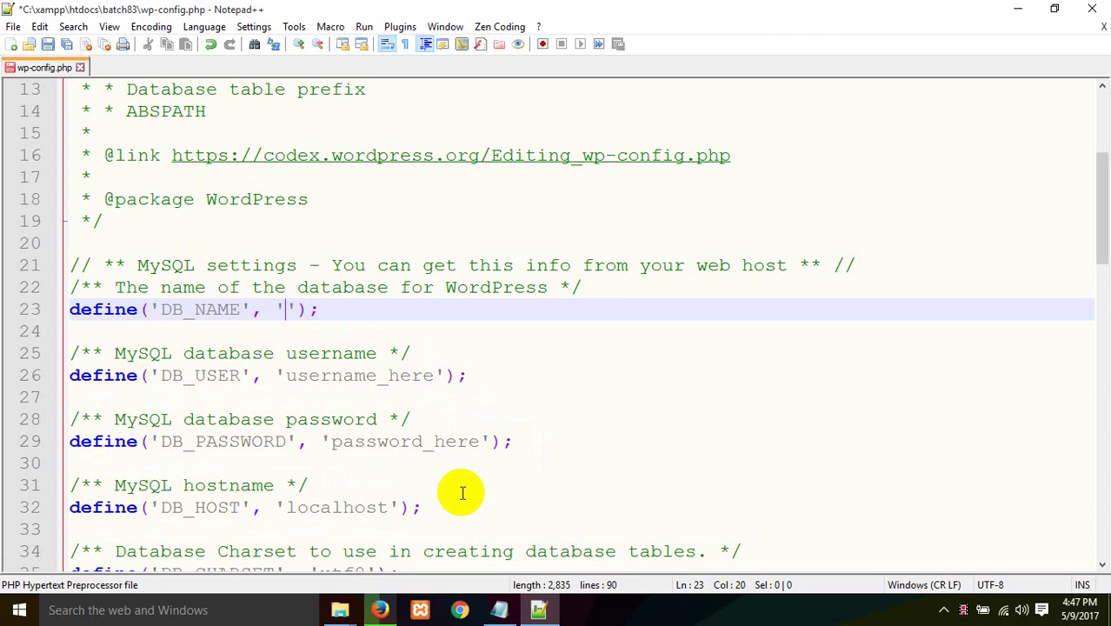
text(batch83)
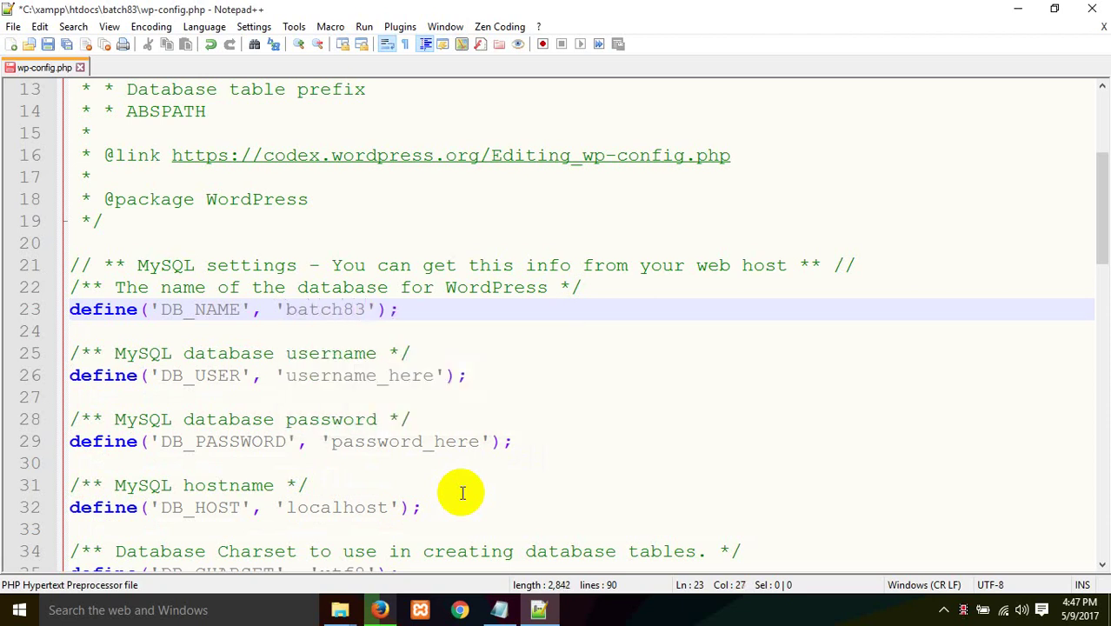
click(371, 601)
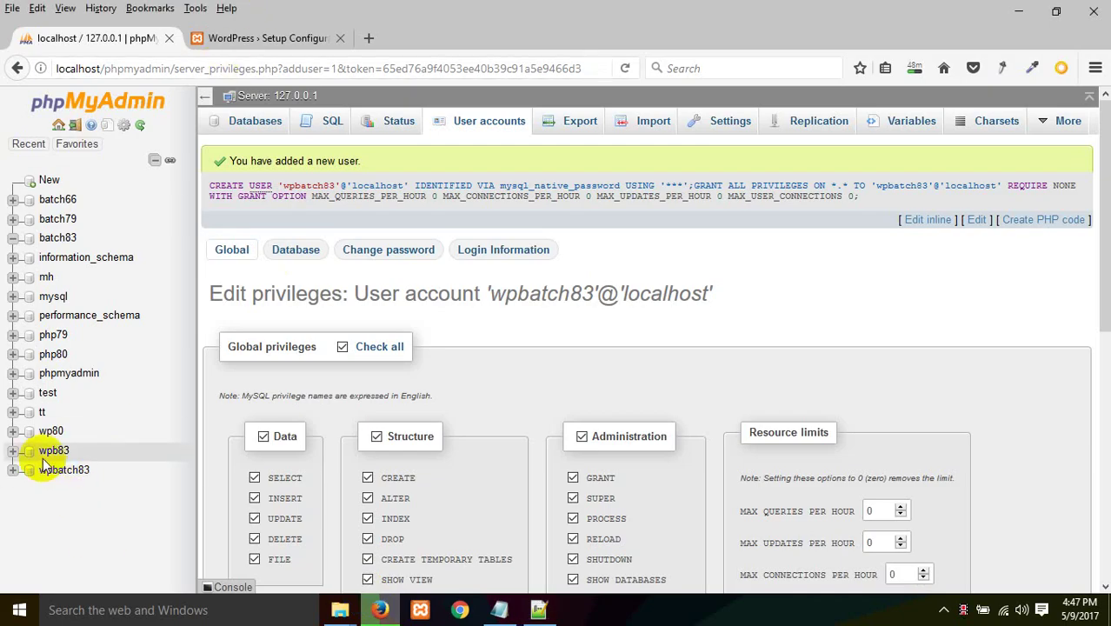
click(52, 245)
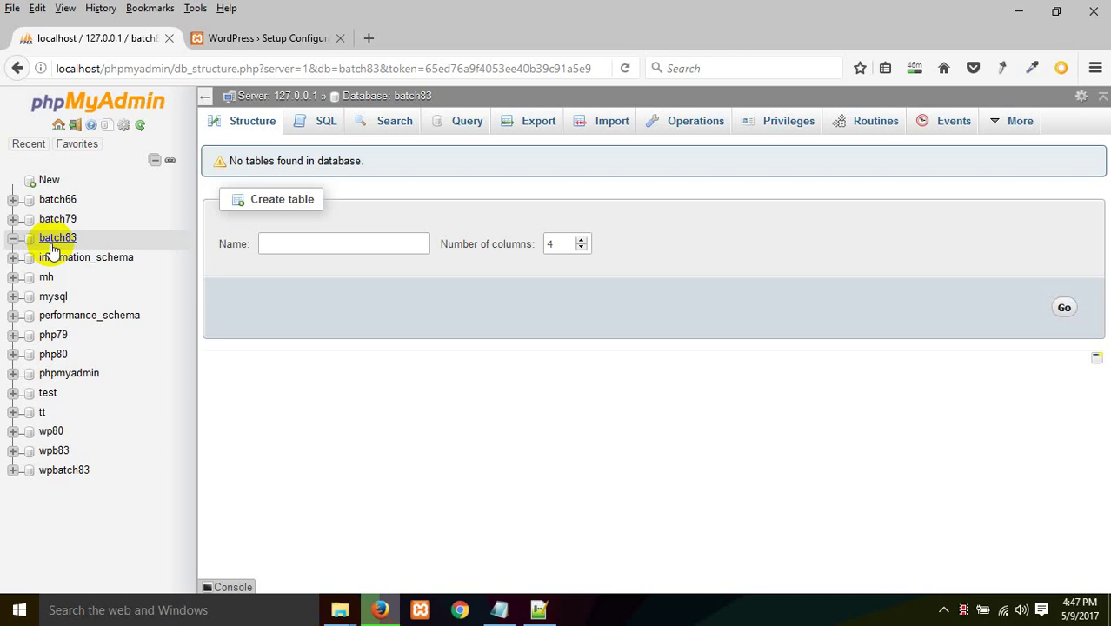
click(538, 610)
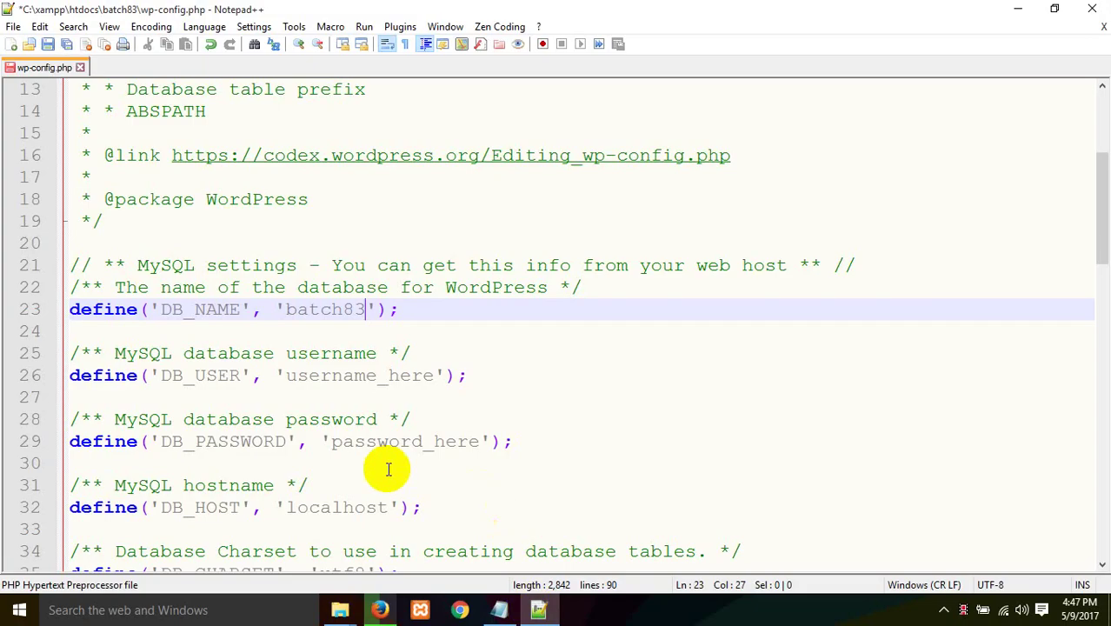
Step: Set DB_USER to 'wpbatch83' and DB_PASSWORD to that account's password in wp-config.php
click(433, 375)
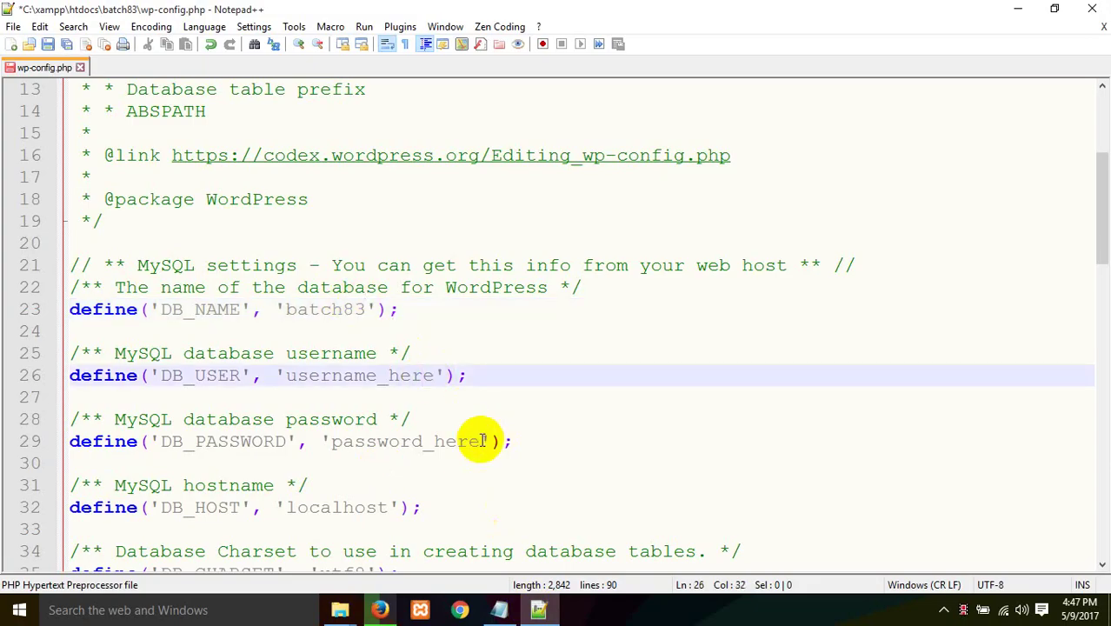
key(Right)
key(BackSpace)
key(BackSpace)
key(BackSpace)
key(BackSpace)
key(BackSpace)
key(BackSpace)
key(BackSpace)
key(BackSpace)
key(BackSpace)
key(BackSpace)
key(BackSpace)
key(BackSpace)
key(BackSpace)
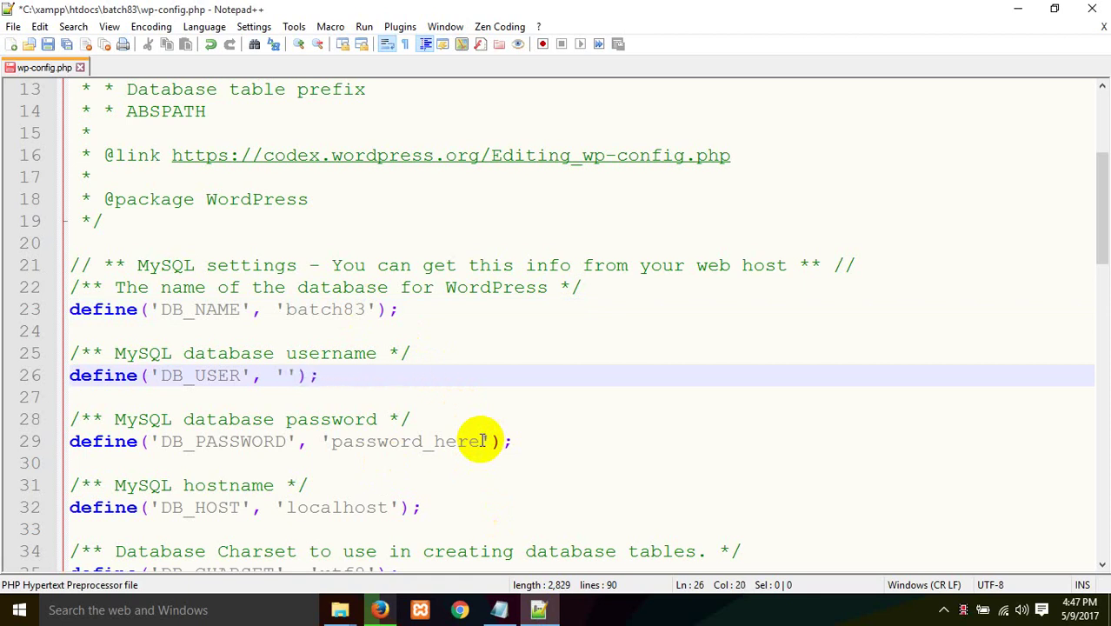
text(wpbatch83)
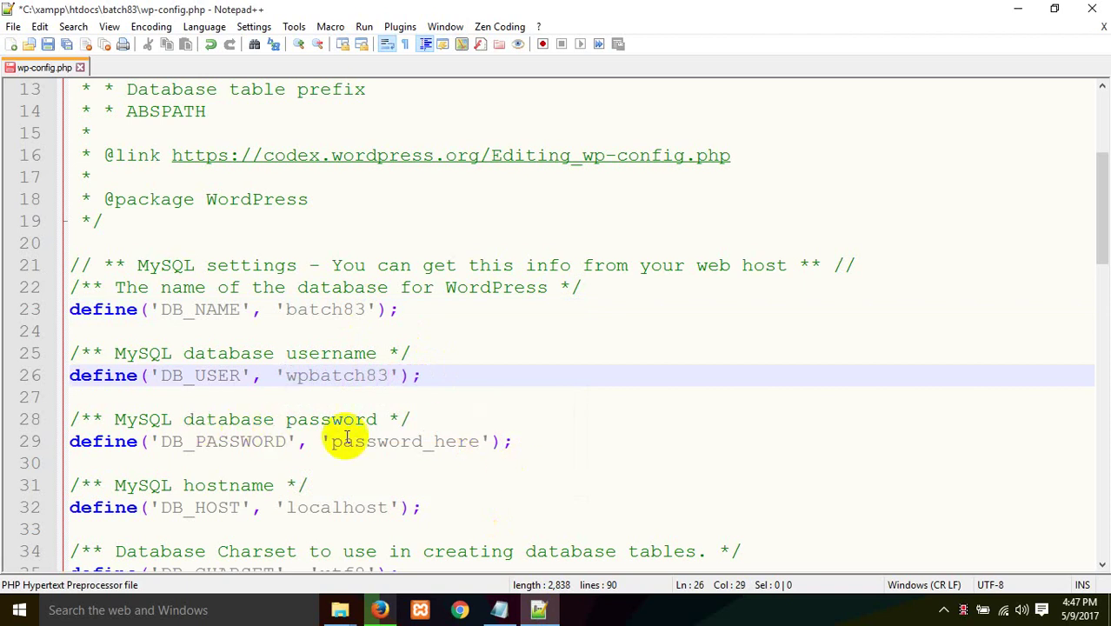
click(478, 441)
key(BackSpace)
key(BackSpace)
key(BackSpace)
key(BackSpace)
key(BackSpace)
key(BackSpace)
key(BackSpace)
key(BackSpace)
key(BackSpace)
key(BackSpace)
key(BackSpace)
key(BackSpace)
key(BackSpace)
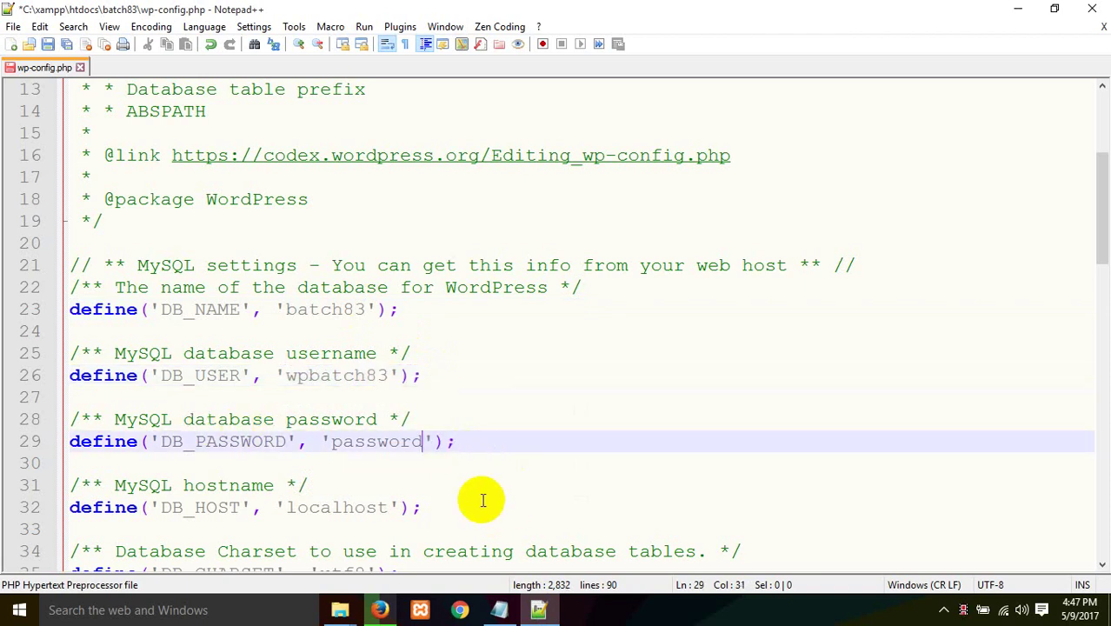
text(12345)
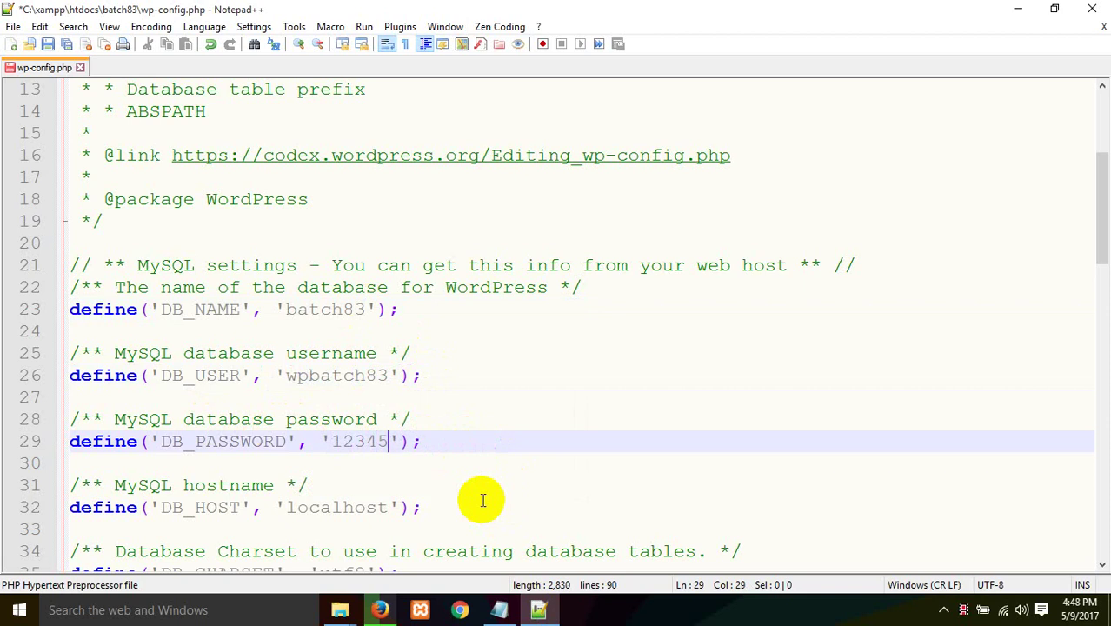
click(434, 441)
Step: Confirm DB_HOST is 'localhost' and the table prefix is 'wp_', then save wp-config.php
scroll(382, 469, down, 2)
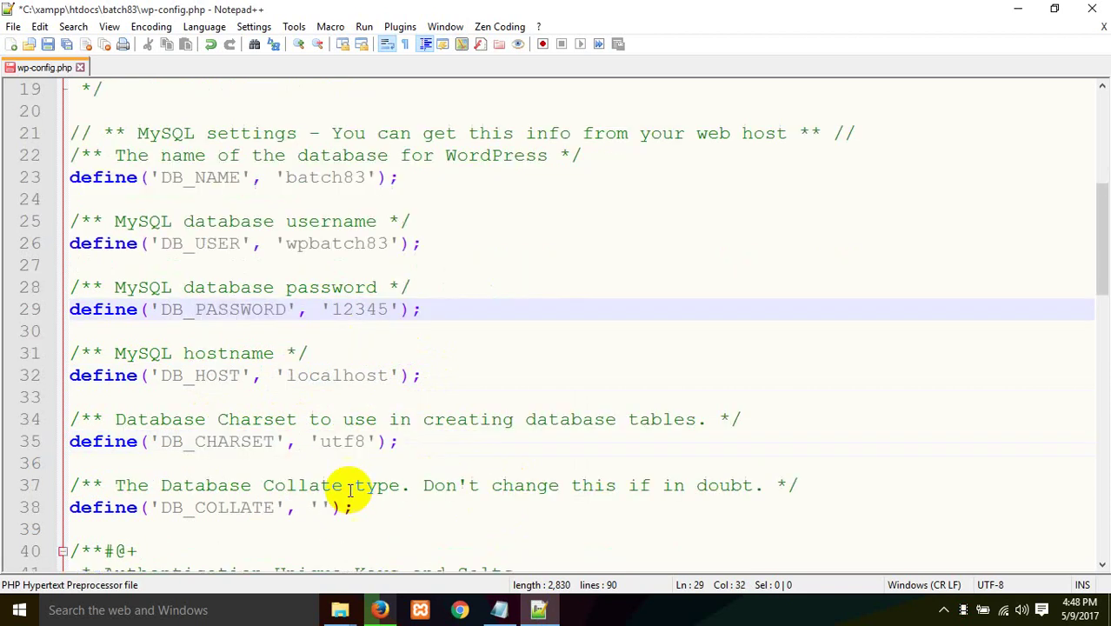
click(350, 380)
scroll(340, 408, down, 3)
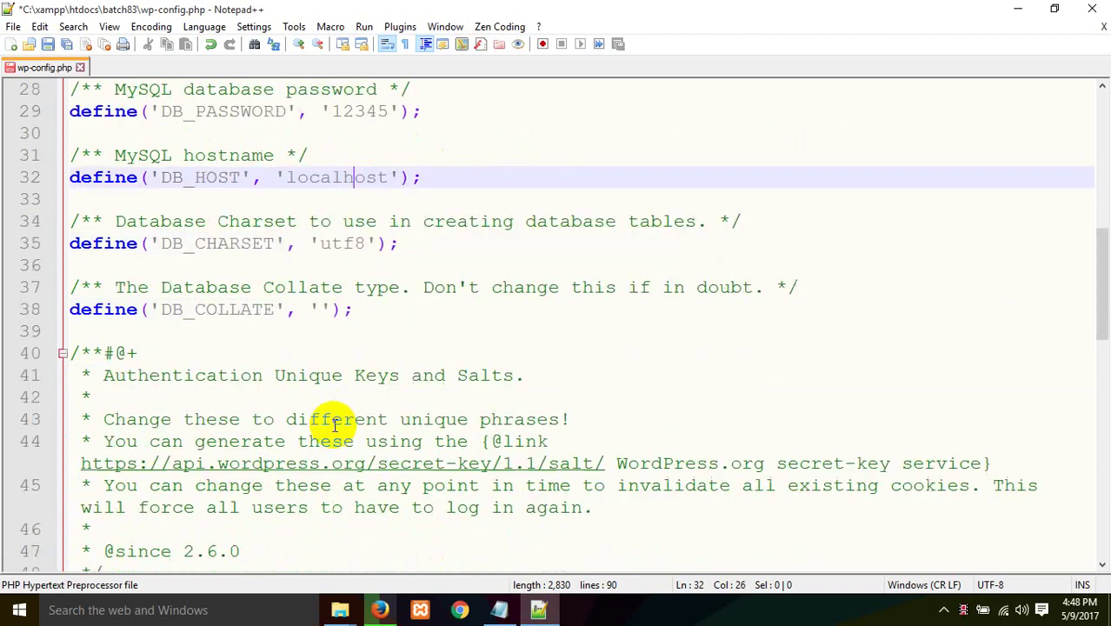
scroll(334, 425, down, 8)
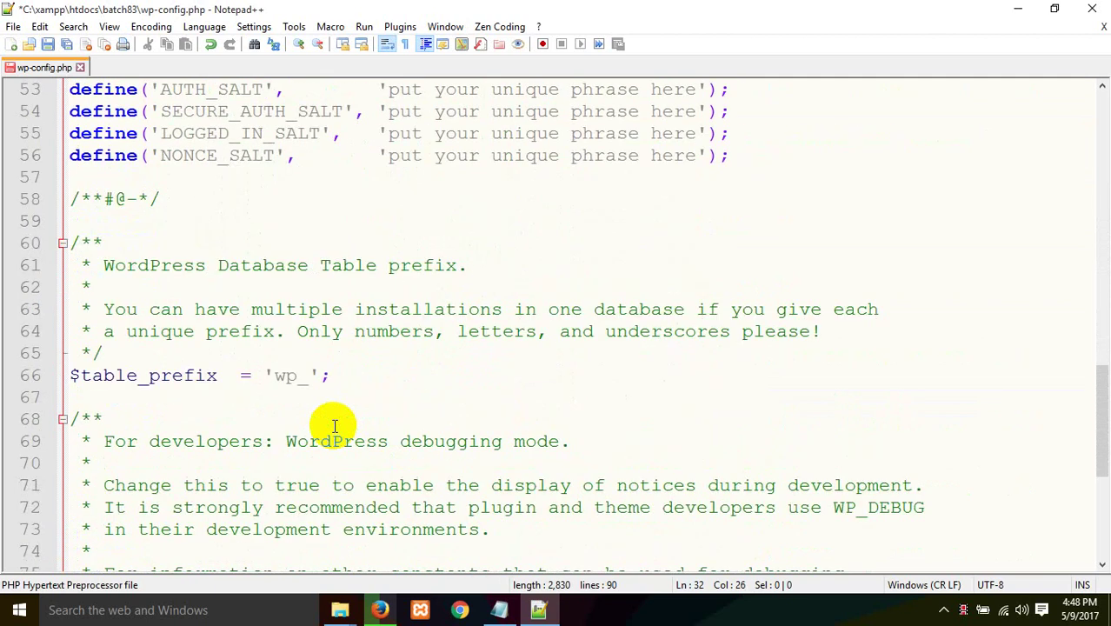
click(318, 375)
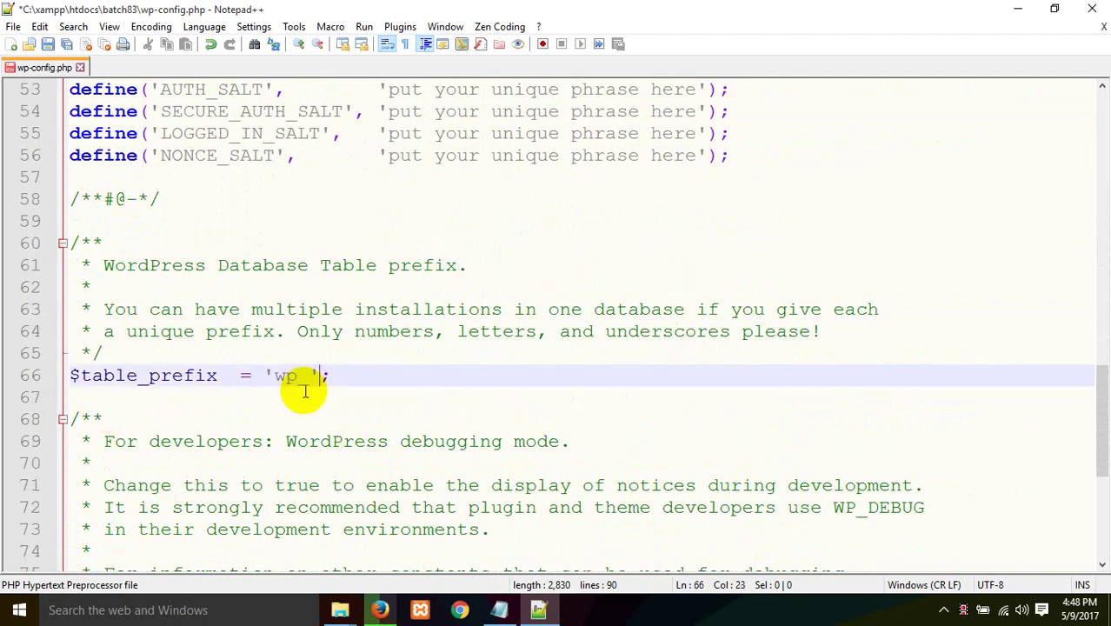
key(ctrl+s)
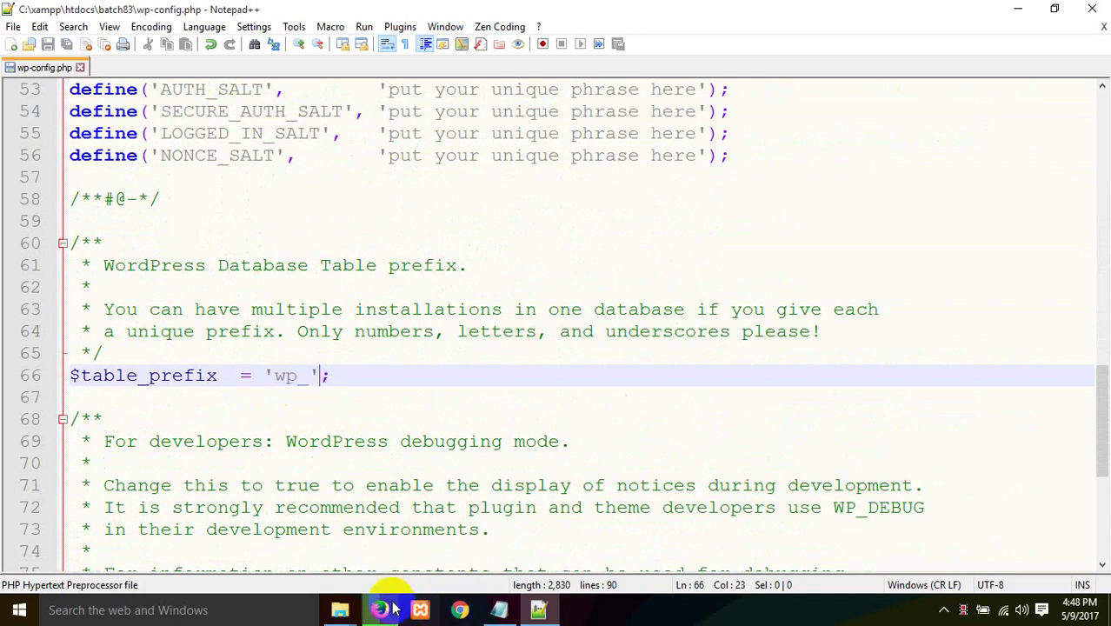
mouse_move(382, 609)
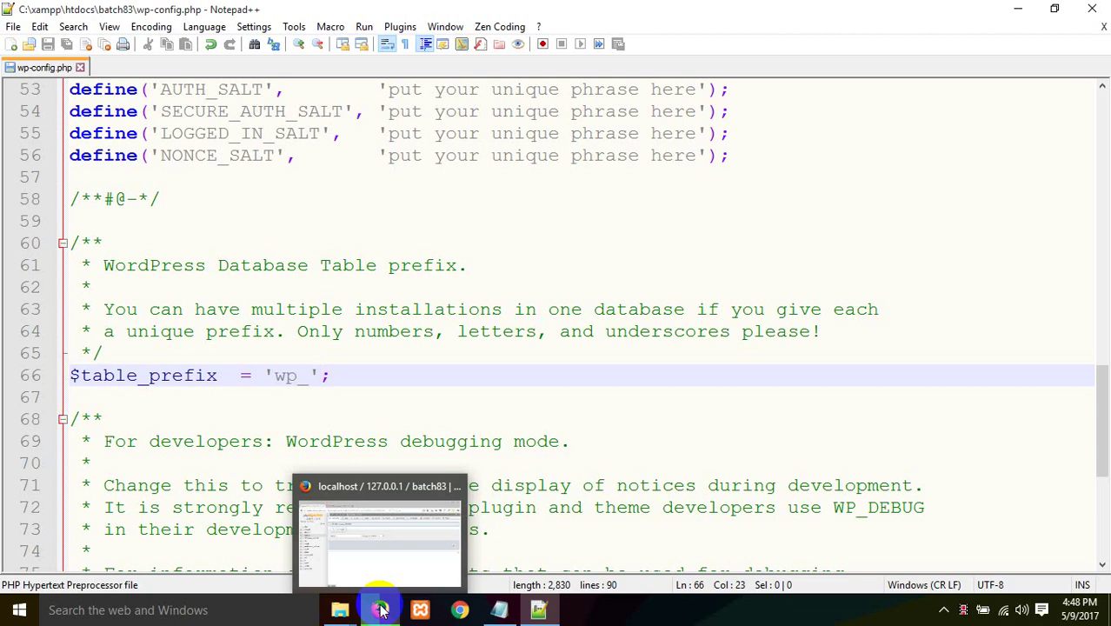
Step: Load the batch83 install.php page and continue with English (United States) as the language
click(380, 609)
click(289, 35)
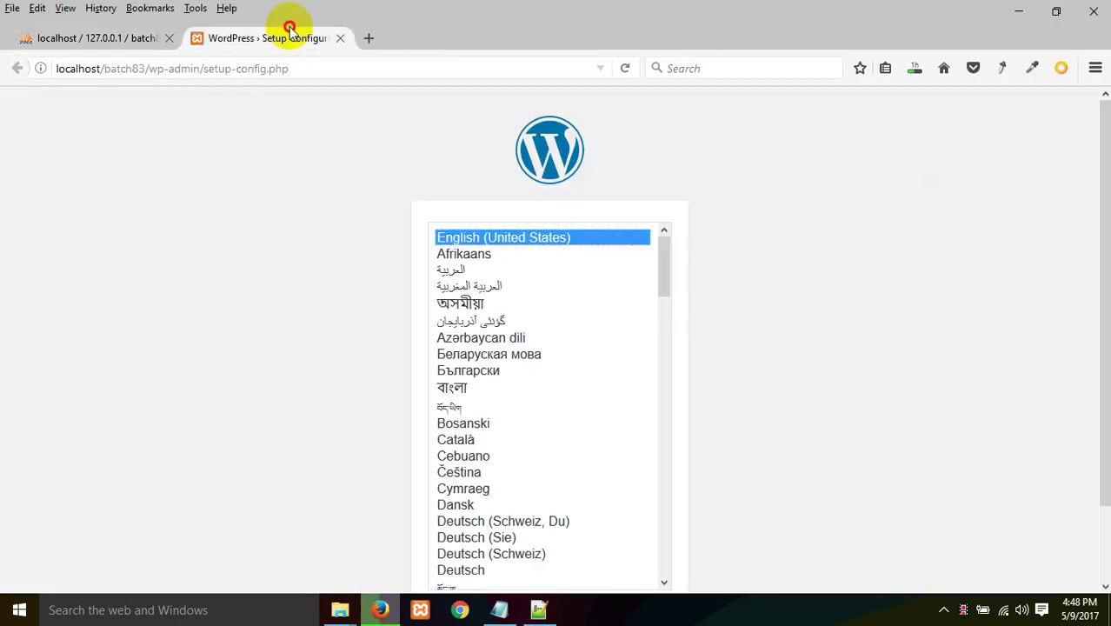
scroll(656, 414, down, 5)
scroll(836, 377, down, 2)
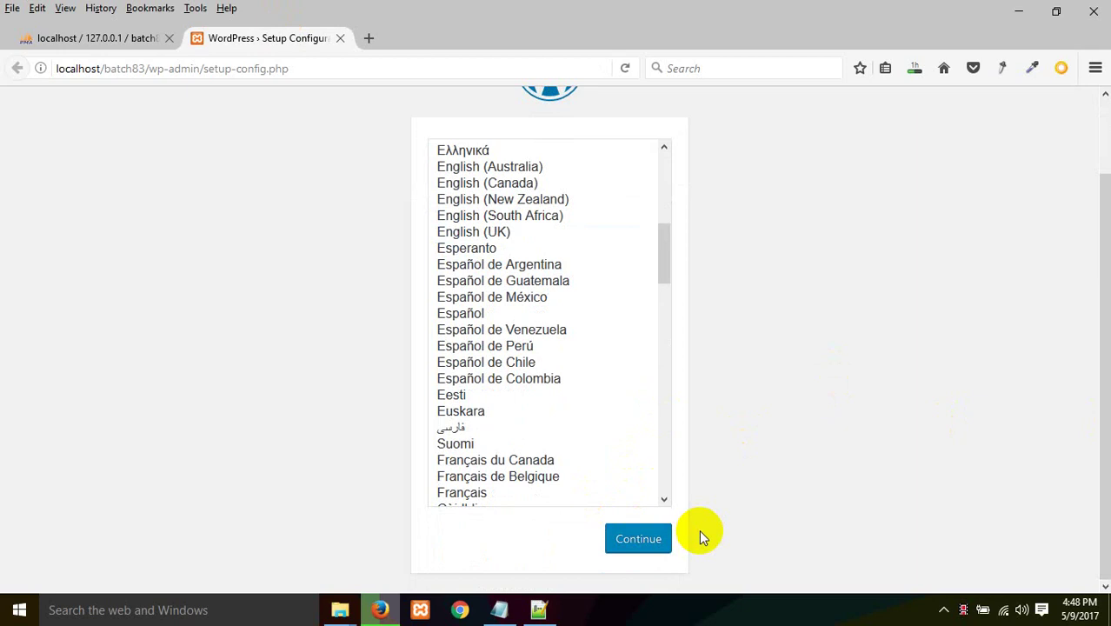
scroll(640, 372, up, 5)
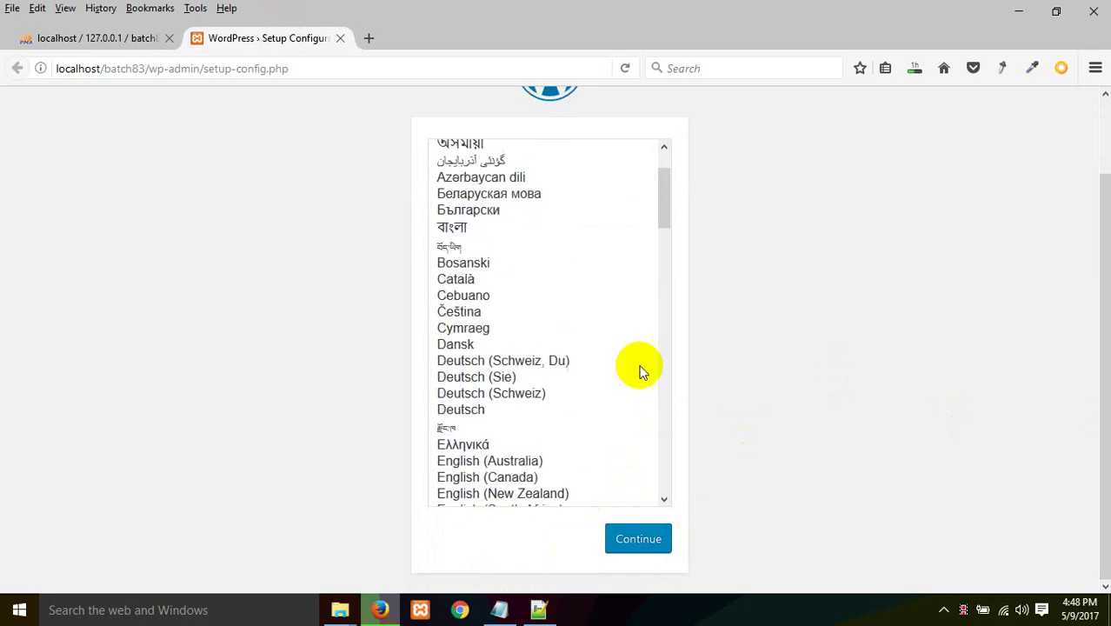
click(639, 538)
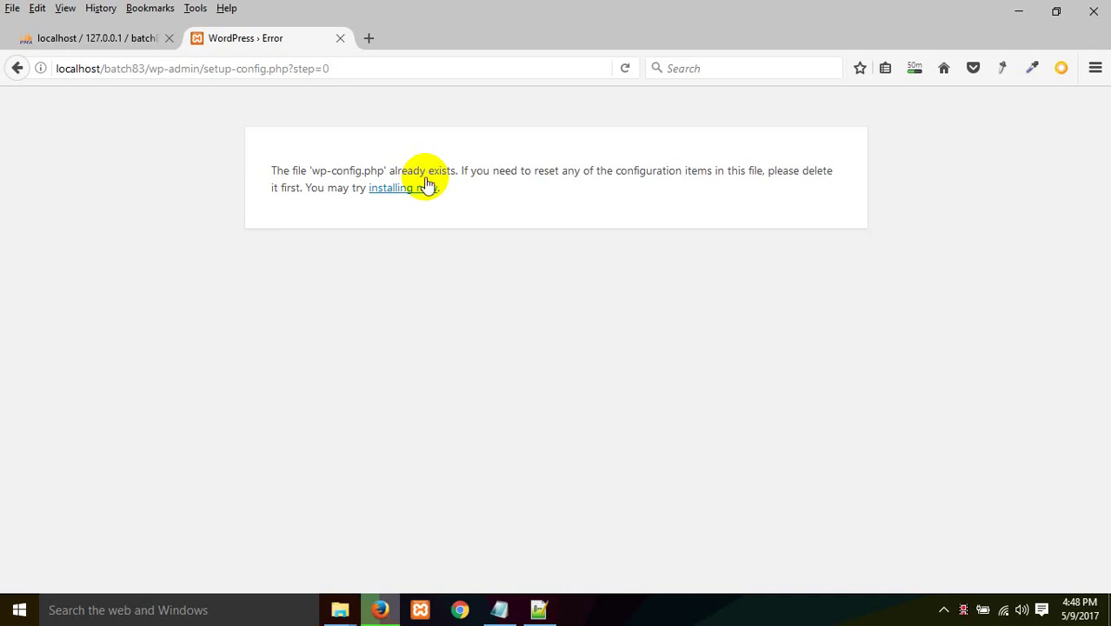
click(424, 191)
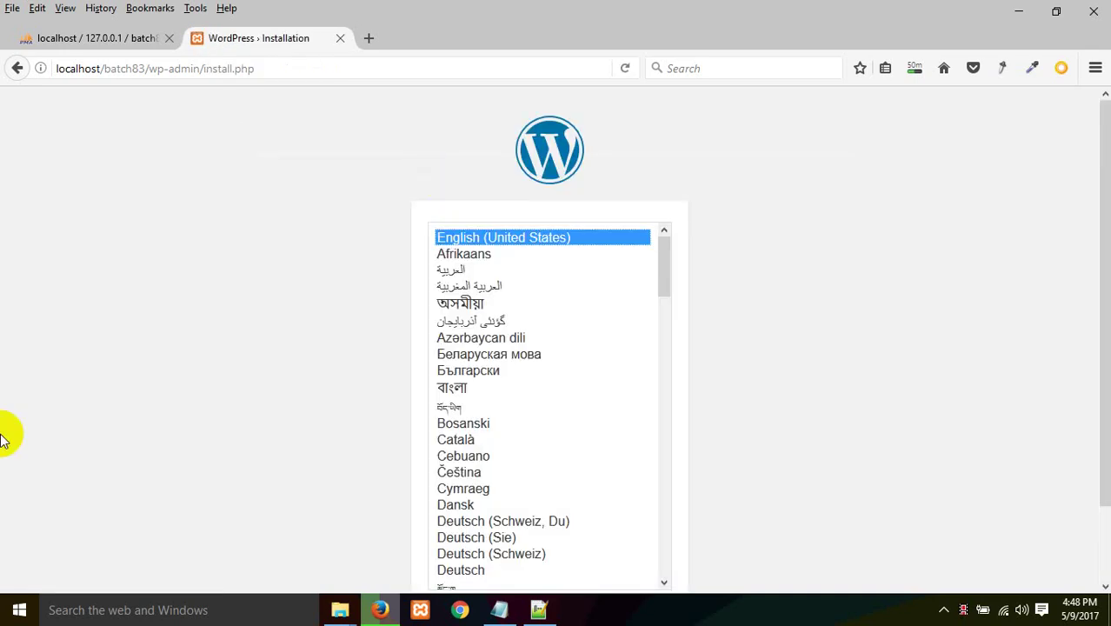
scroll(764, 470, down, 2)
Step: Enter site title 'Our New Website' and admin username 'batch83'
click(630, 540)
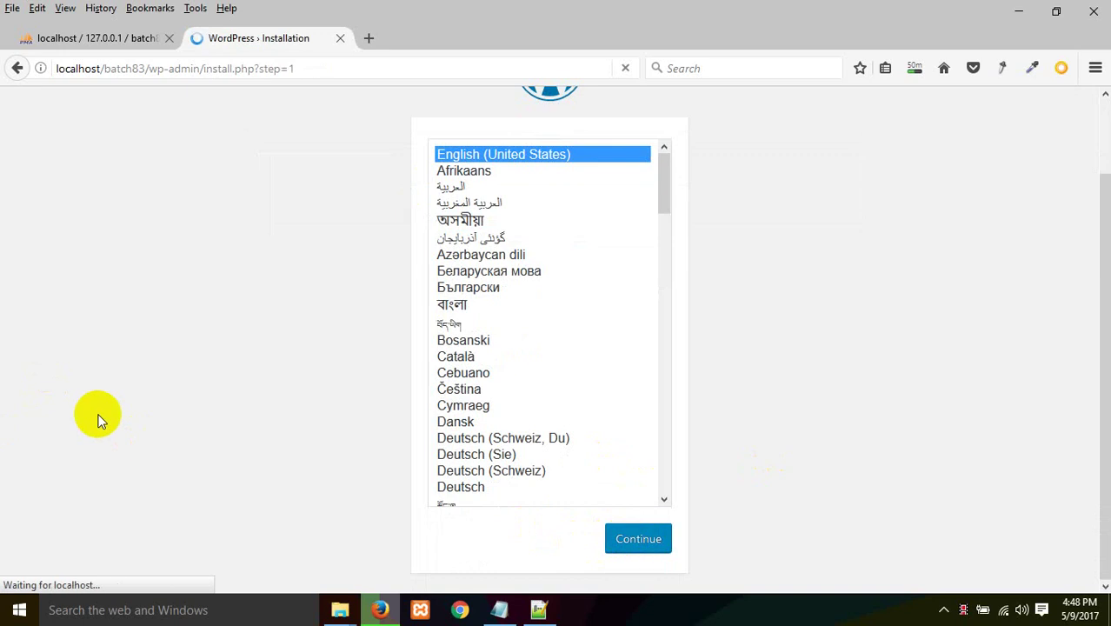
scroll(165, 418, down, 4)
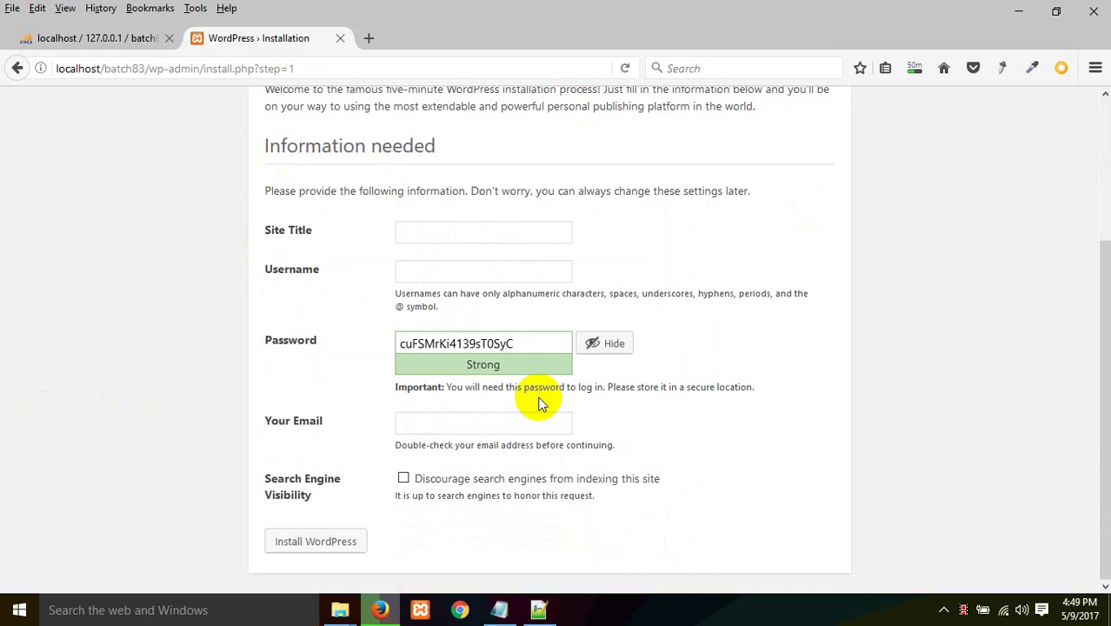
click(483, 240)
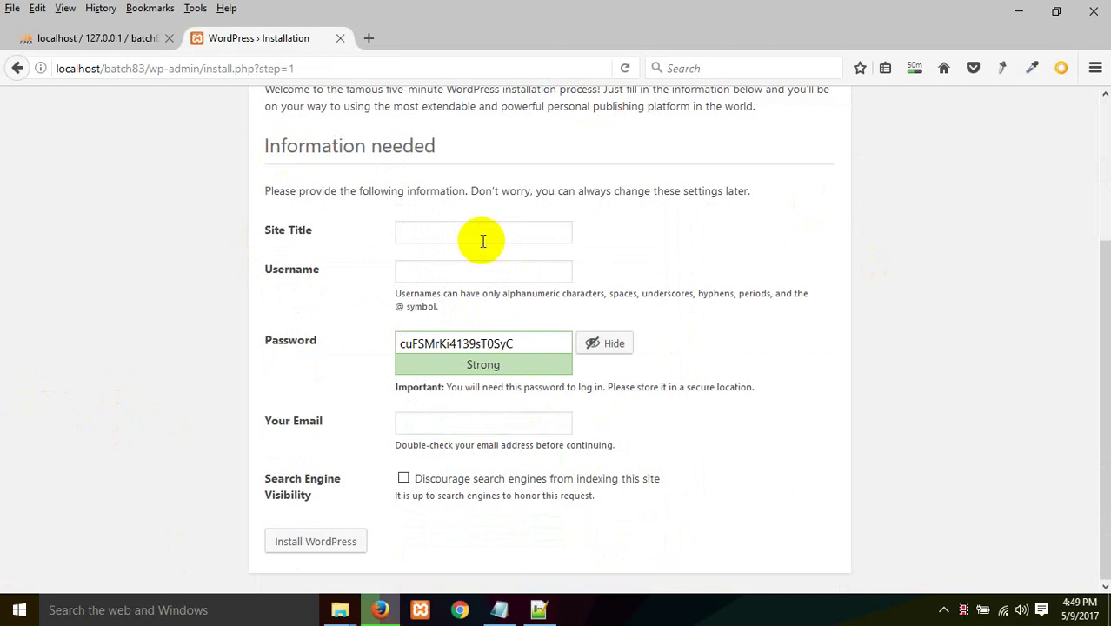
text(Our New Website)
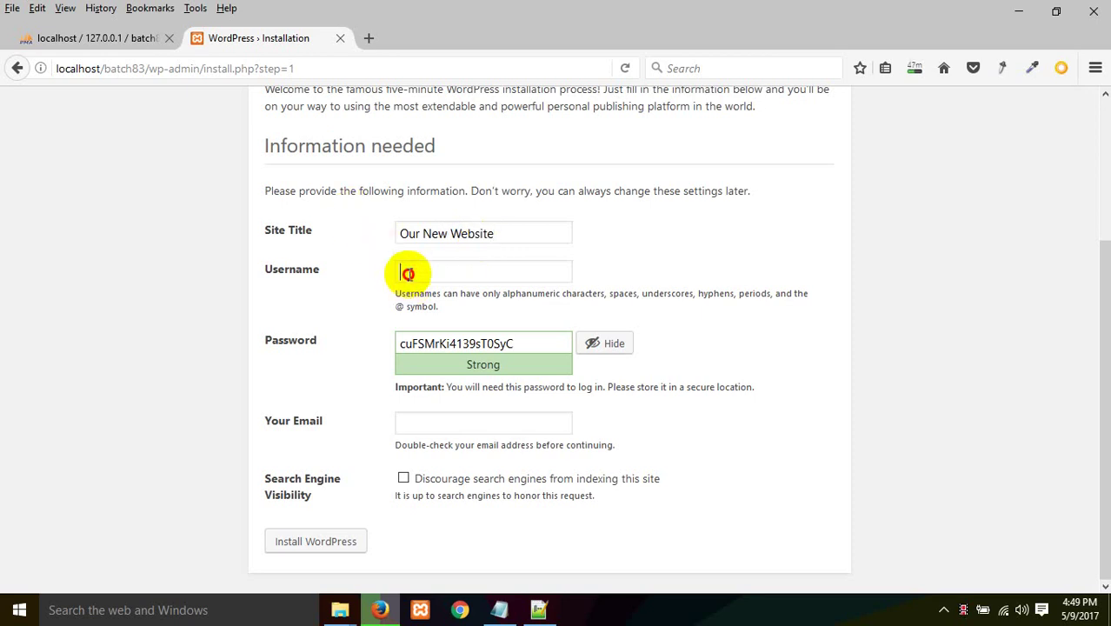
click(409, 272)
text(batch83)
Step: Replace the suggested password with a weak one, confirm its use, and enter the admin e-mail address
drag(522, 344, 2, 346)
text(asdfg)
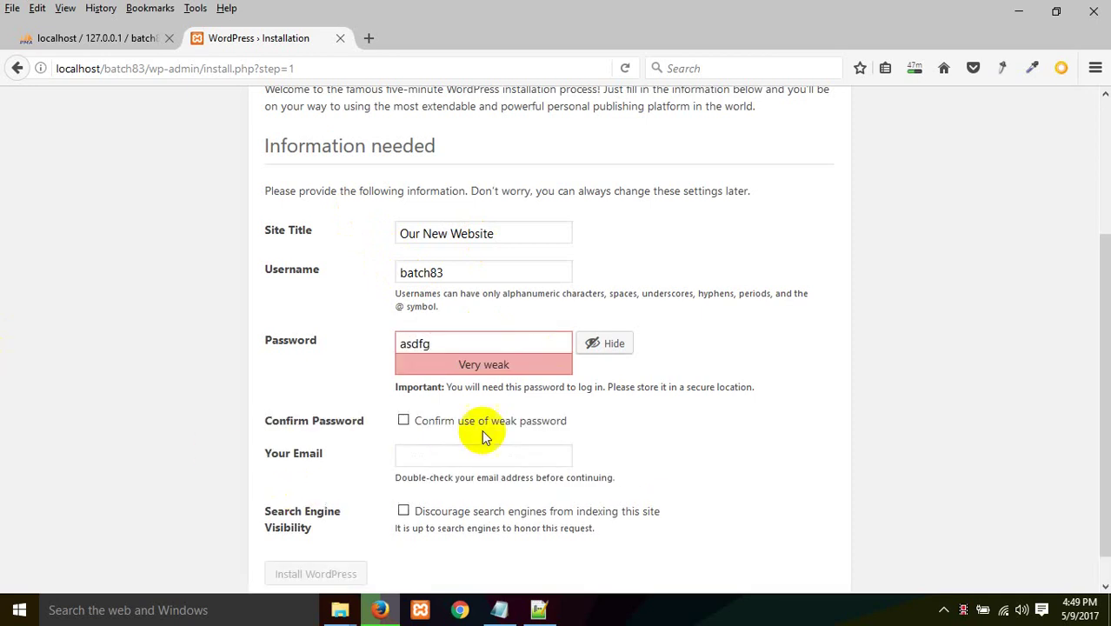
click(427, 418)
scroll(237, 407, down, 1)
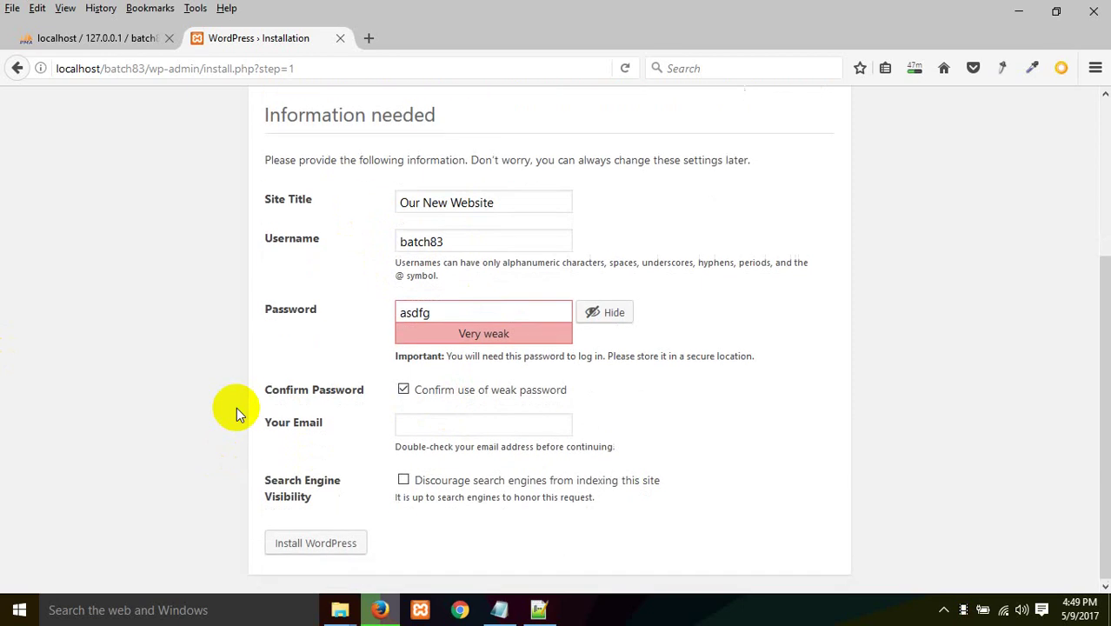
click(486, 430)
text(m)
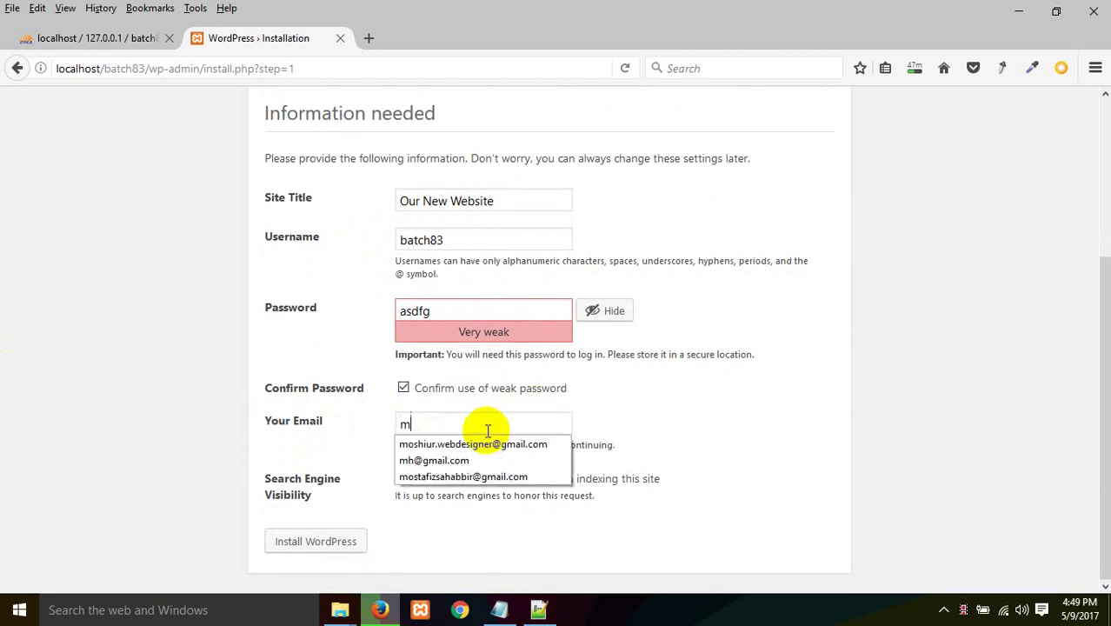
key(BackSpace)
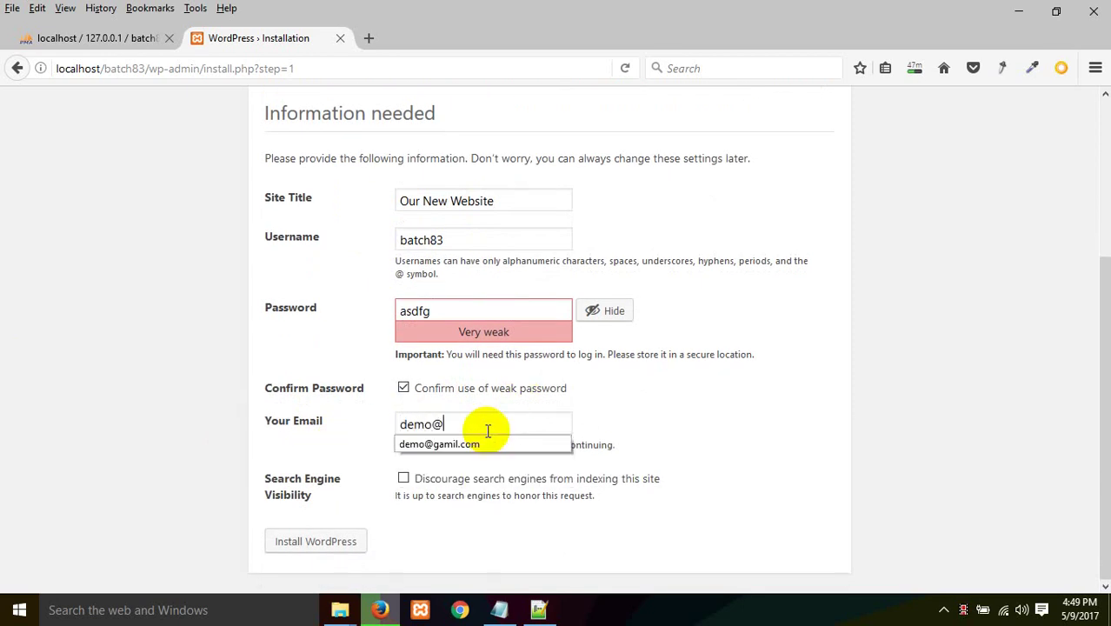
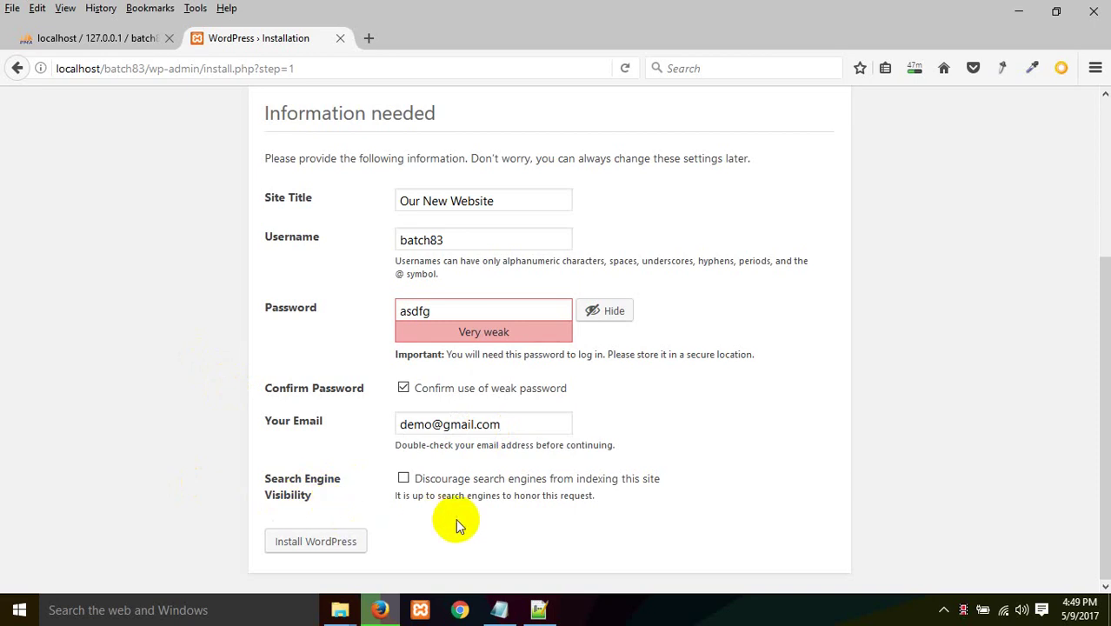
Step: Install WordPress, decline Firefox's password save, and proceed to the login screen from the Success page
click(303, 540)
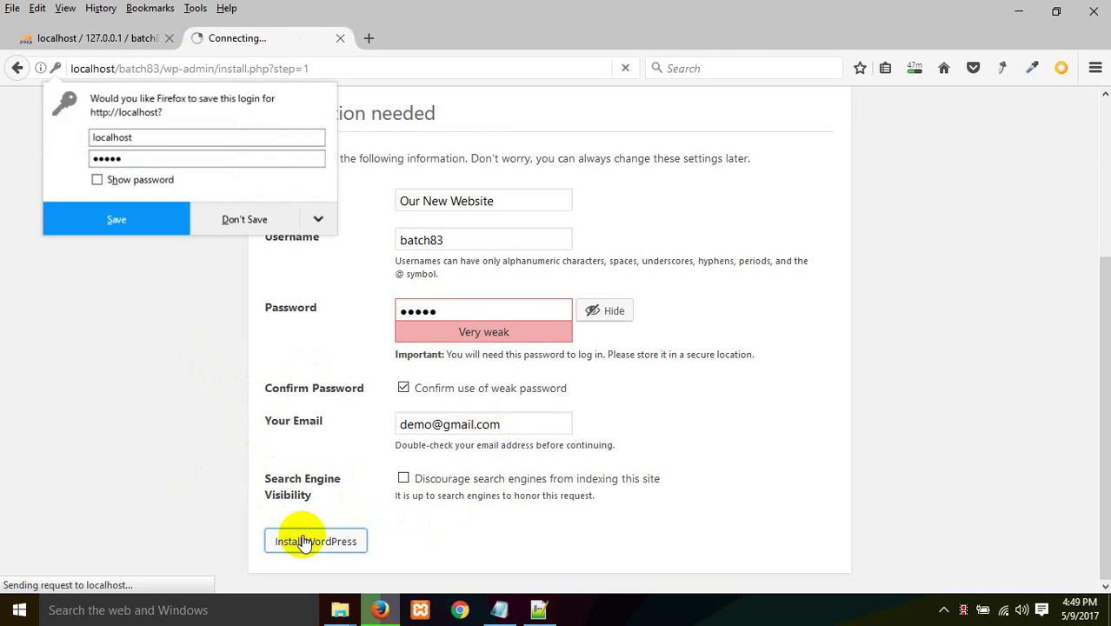
click(241, 221)
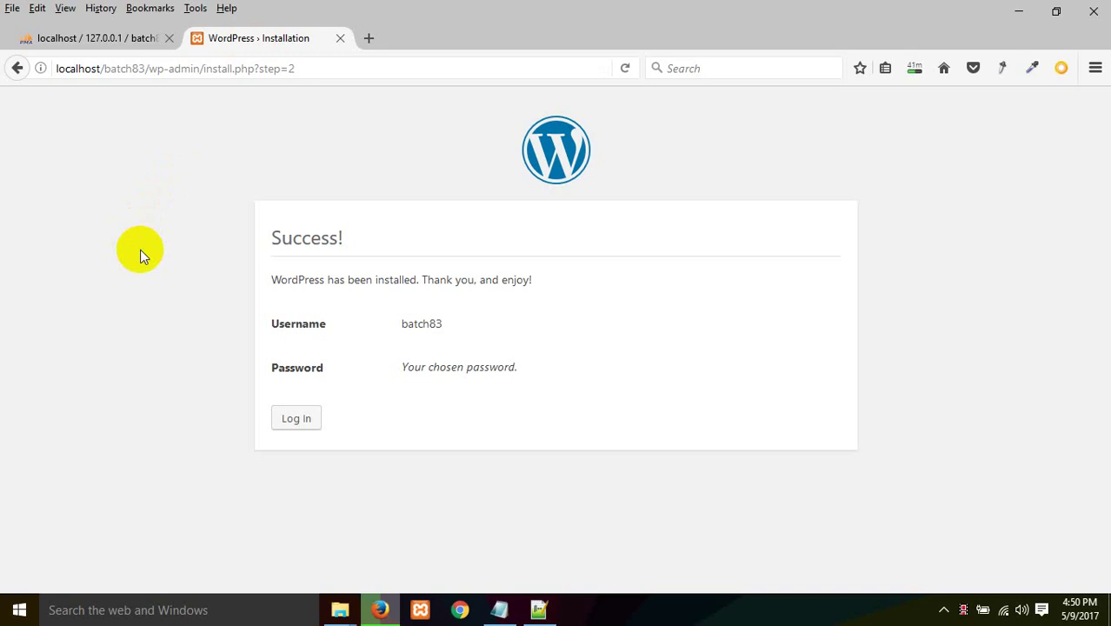
click(288, 424)
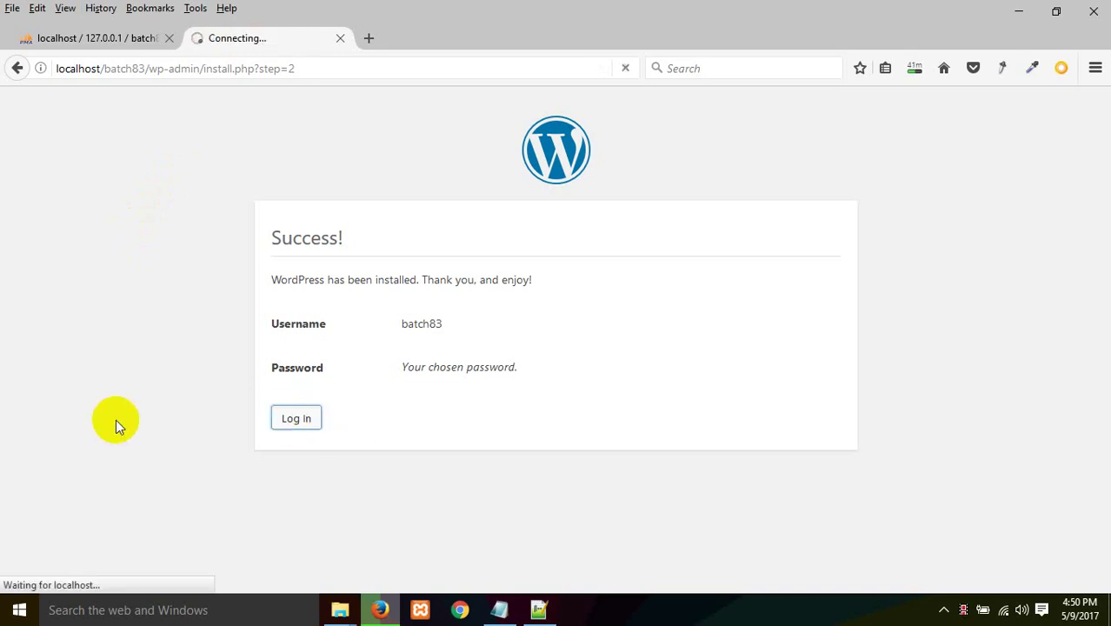
Step: Log in as batch83 with the account password, declining to save the login
click(547, 323)
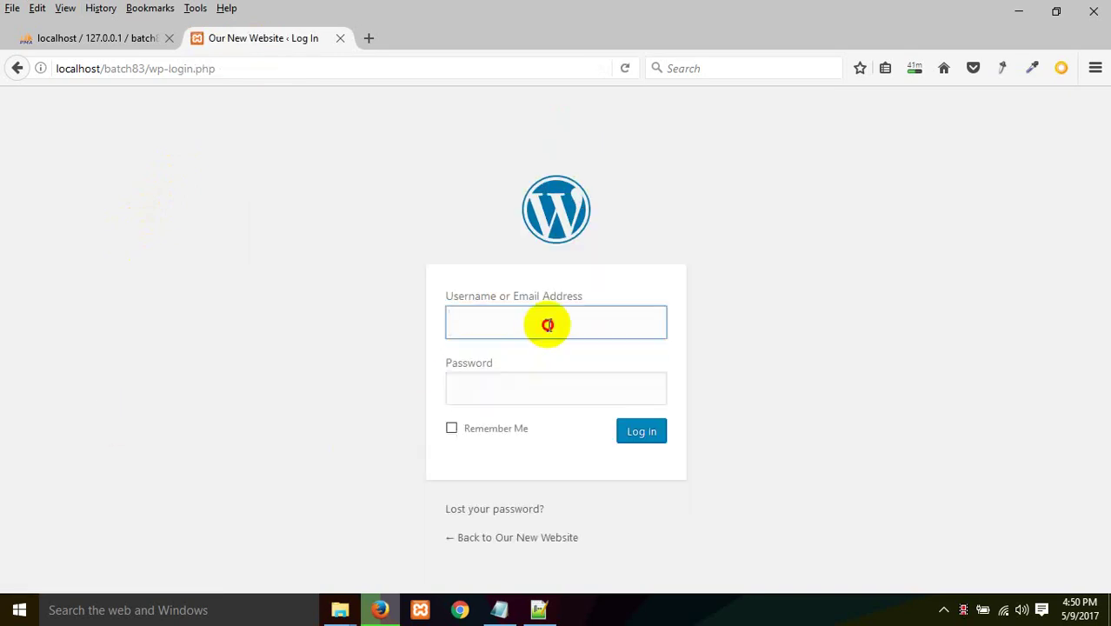
text(batch83)
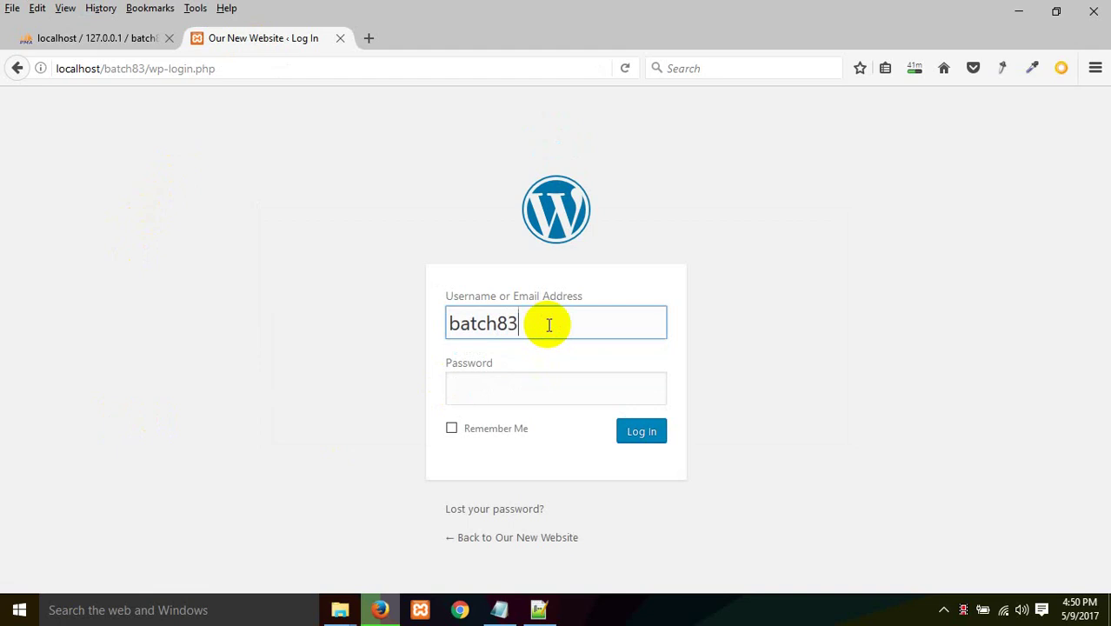
click(526, 390)
text(12345)
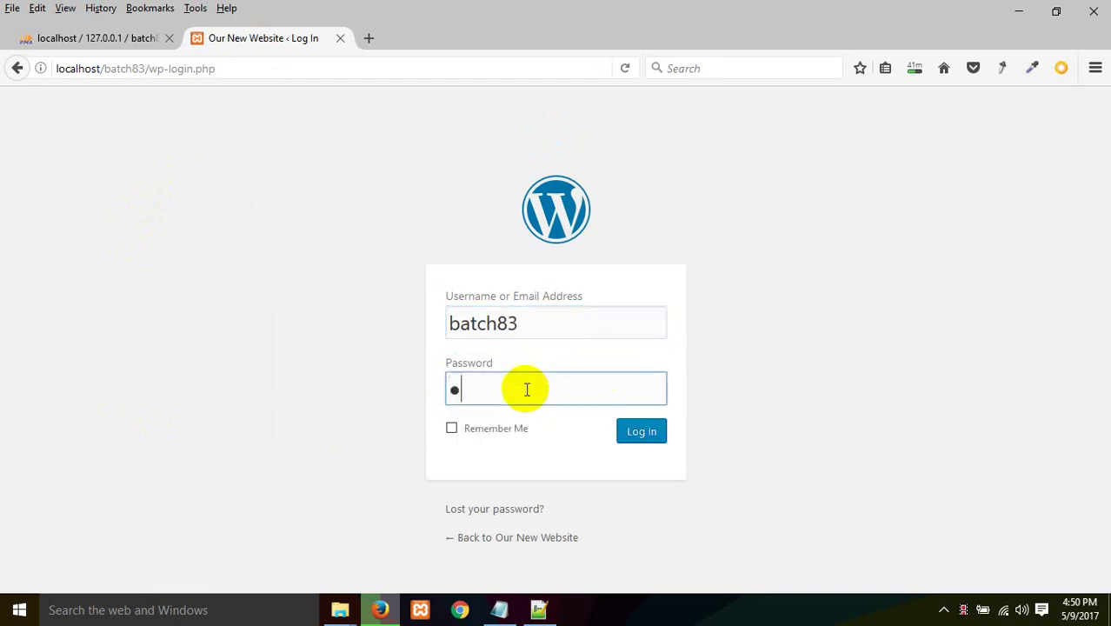
click(637, 435)
click(245, 220)
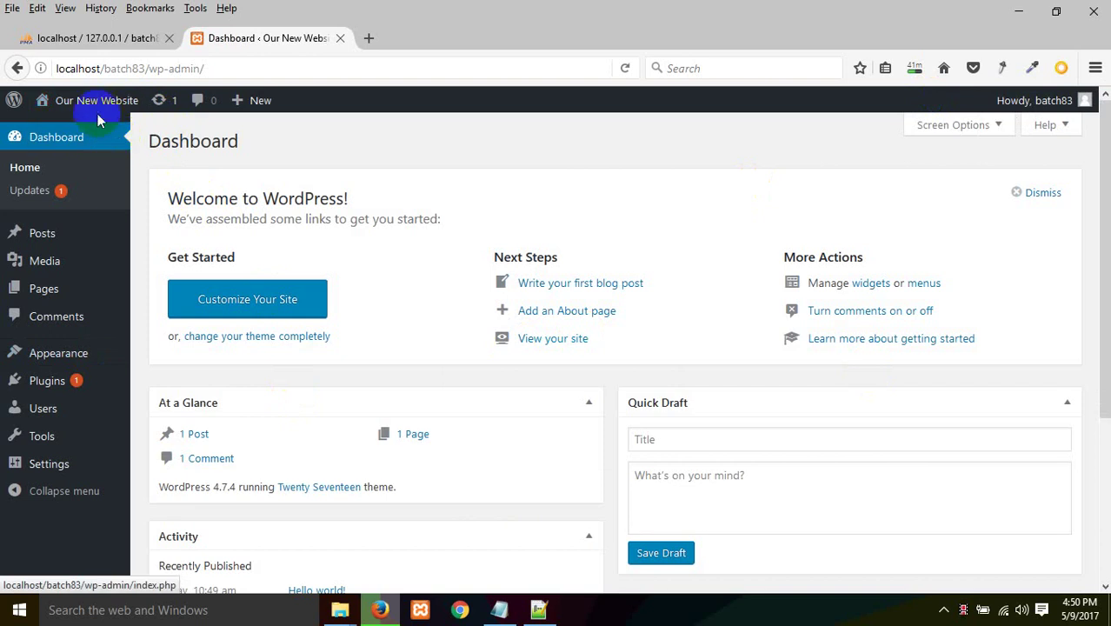
Step: Open Visit Site in a new tab, view the front page, then close that tab
mouse_move(97, 111)
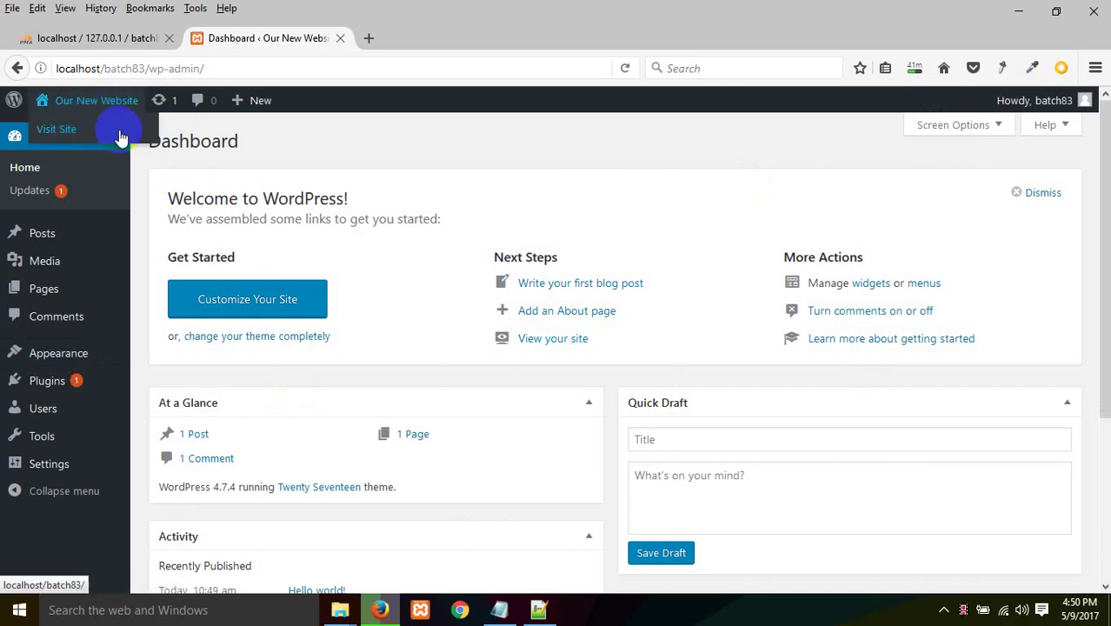
right_click(80, 131)
click(130, 144)
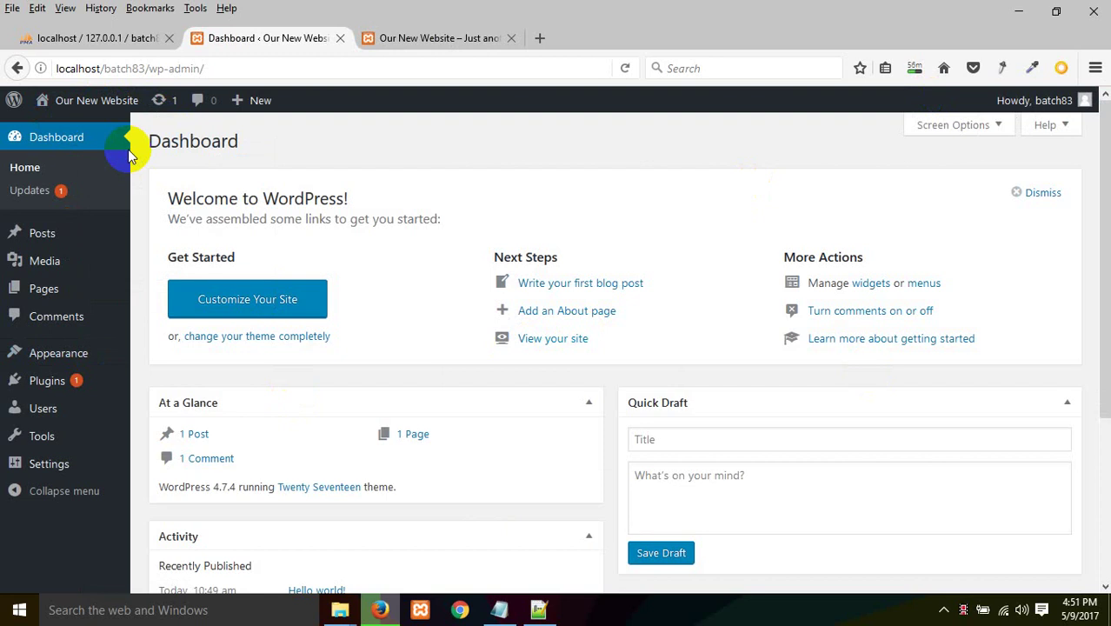
click(441, 40)
click(274, 39)
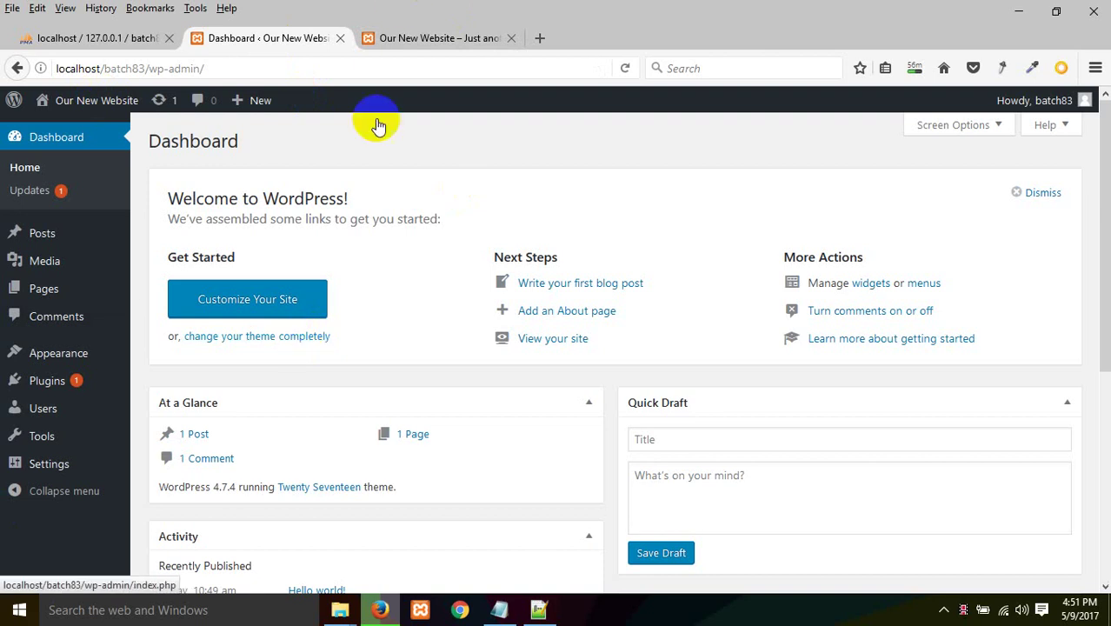
mouse_move(19, 236)
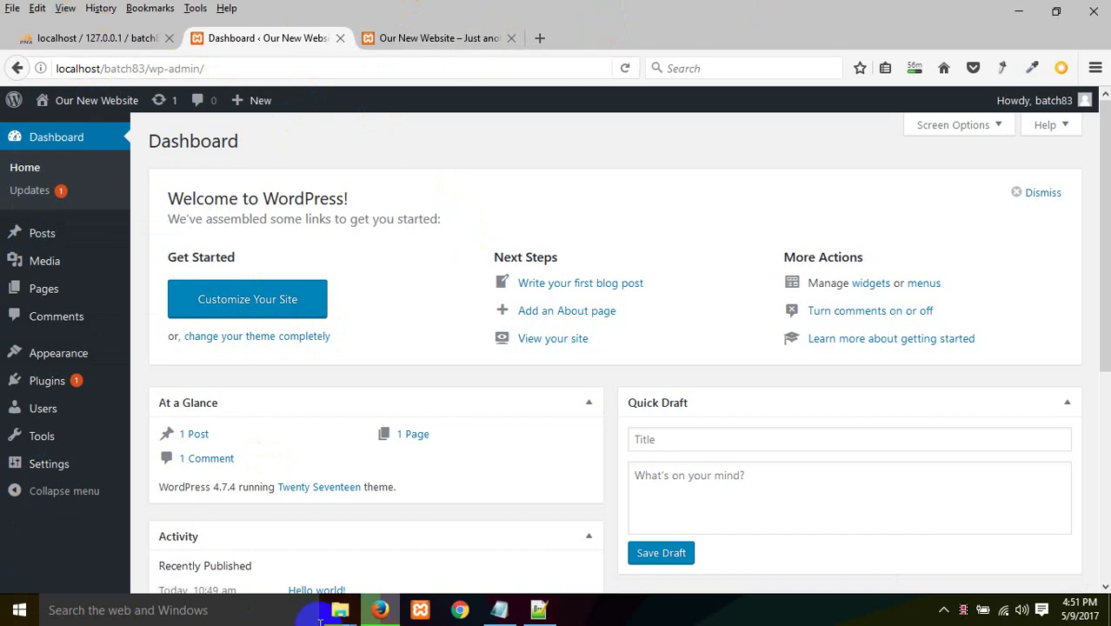
click(477, 48)
click(511, 38)
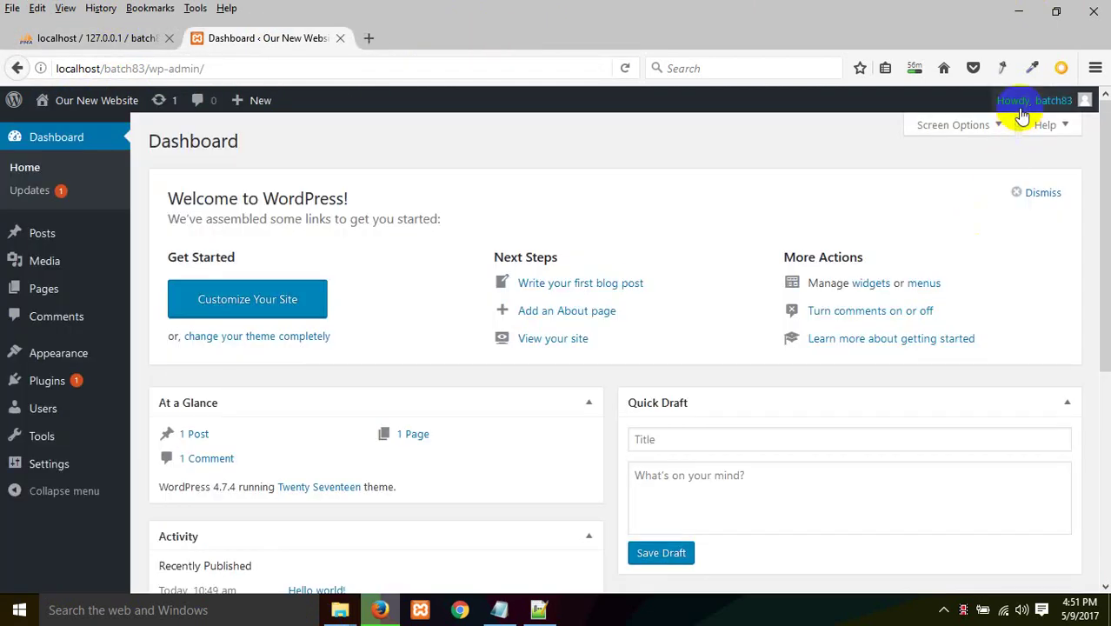
Step: Log out of the batch83 dashboard via the Howdy menu
mouse_move(1022, 116)
click(991, 176)
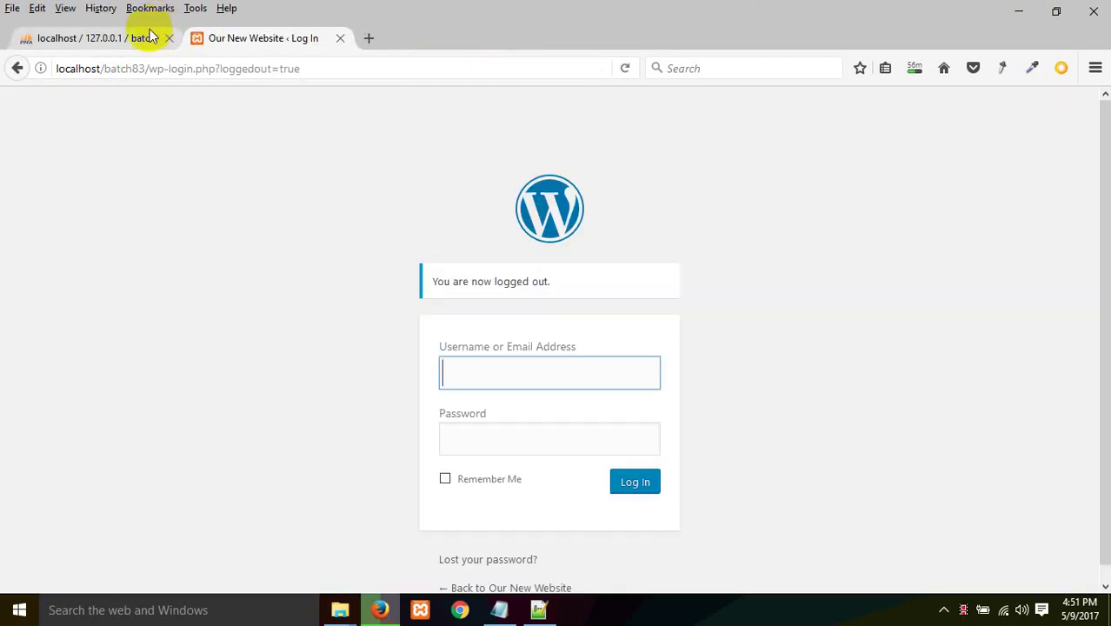
click(149, 37)
click(236, 40)
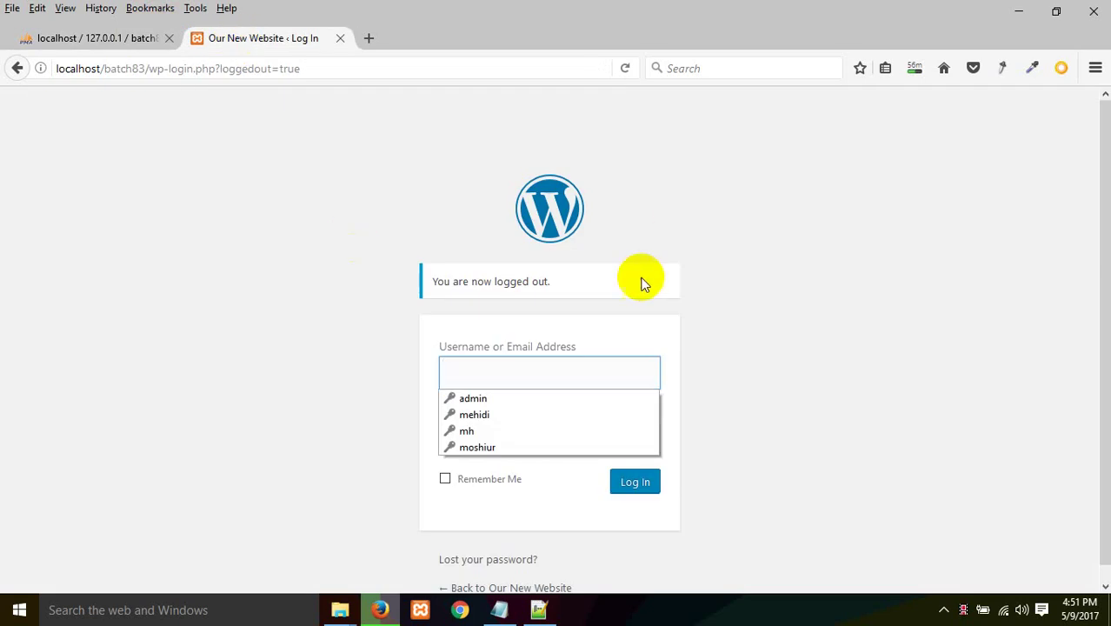
Step: Retry logging in as batch83, get an incorrect-password error, then view the empty batch83 database in phpMyAdmin
click(287, 285)
scroll(287, 304, down, 1)
click(493, 352)
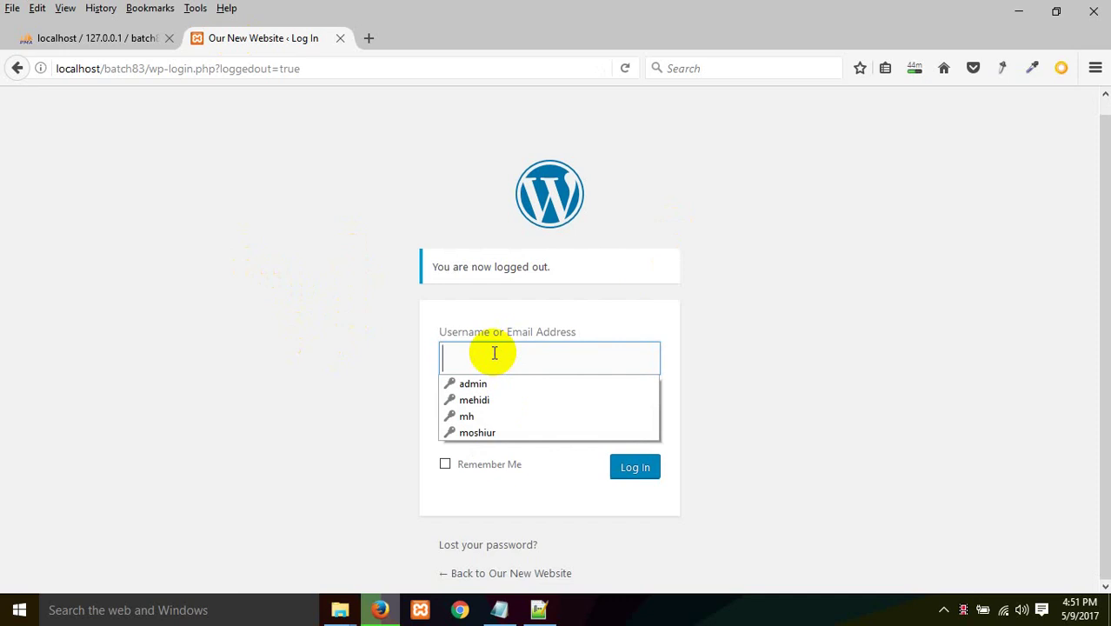
text(batch83)
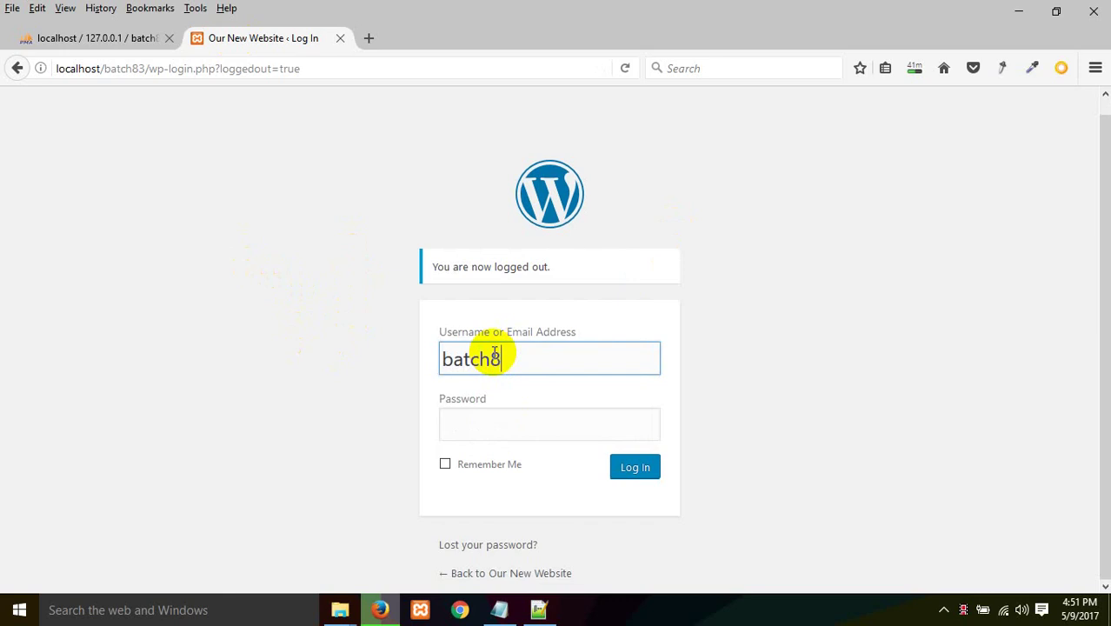
click(521, 424)
text(•••••••••)
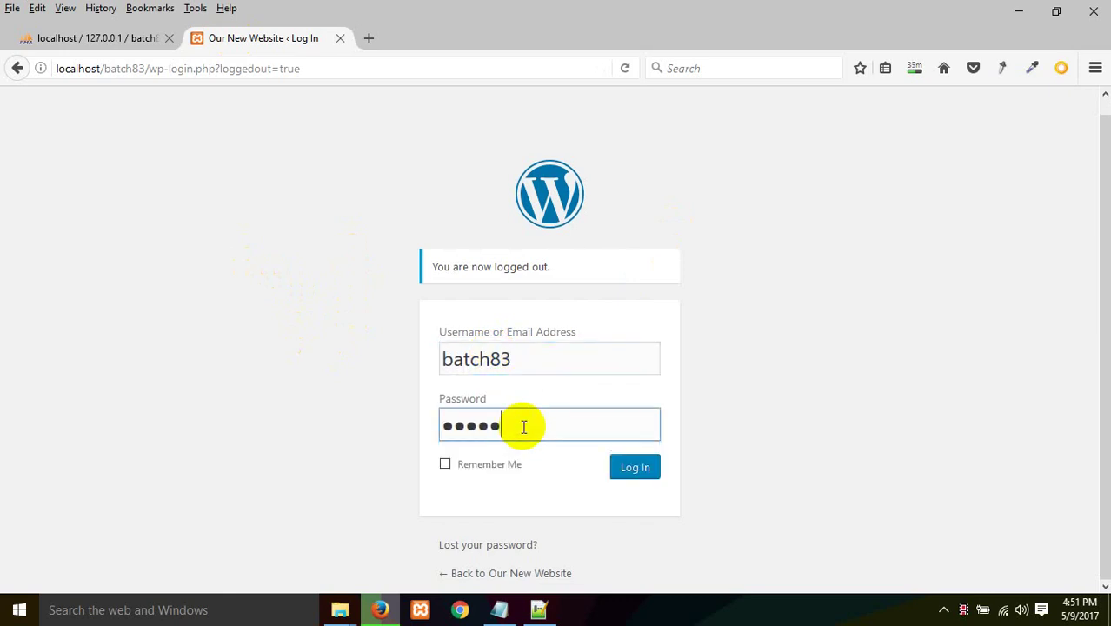
key(Return)
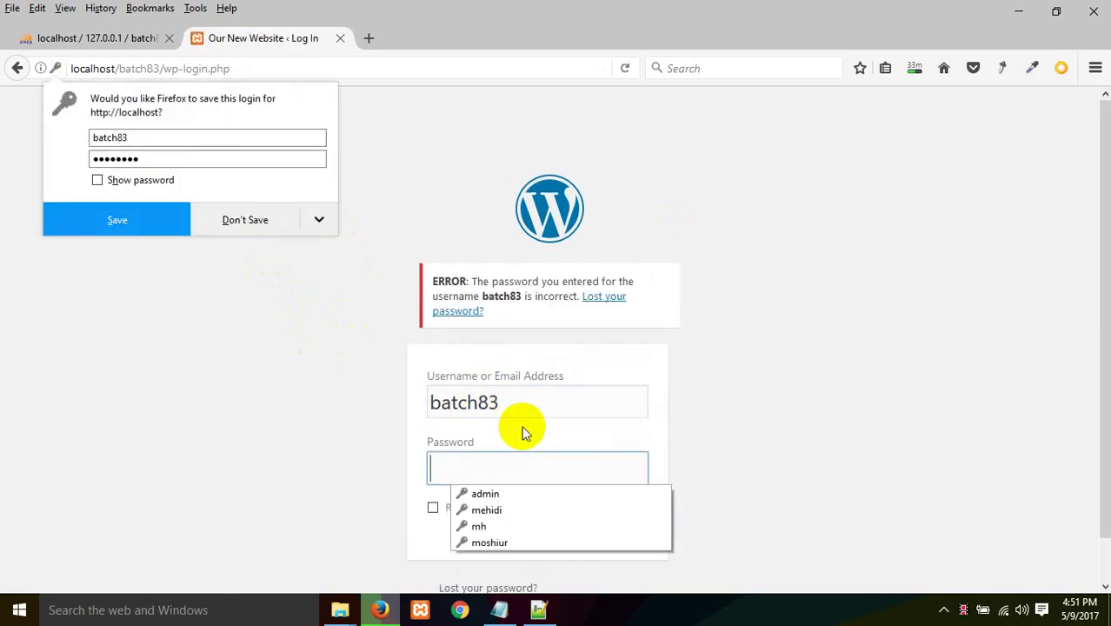
text(•••••••••)
key(Return)
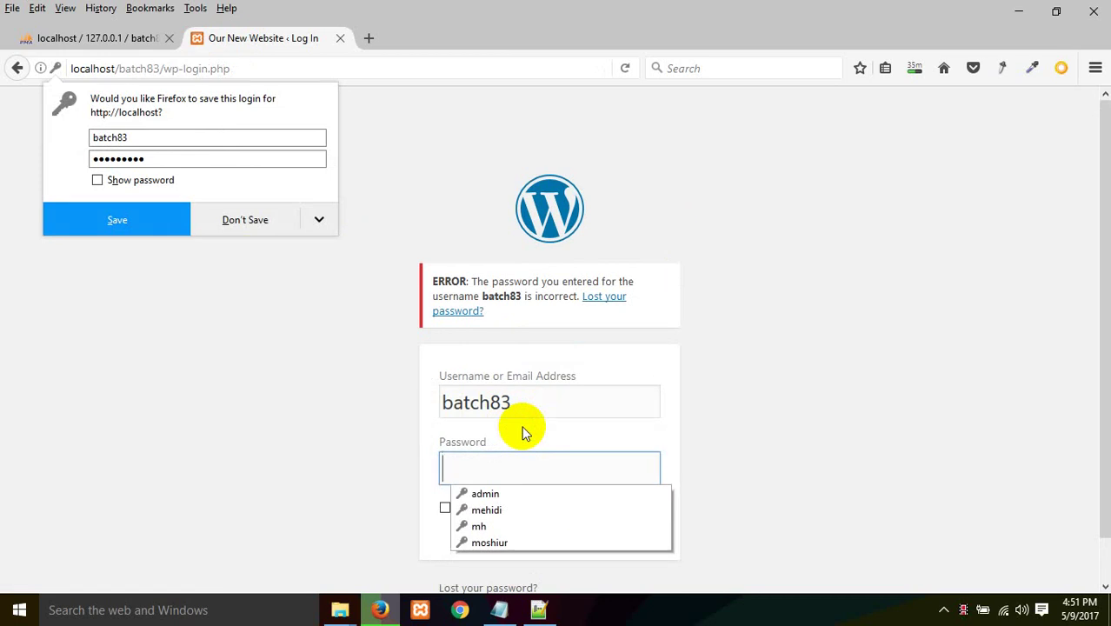
click(280, 228)
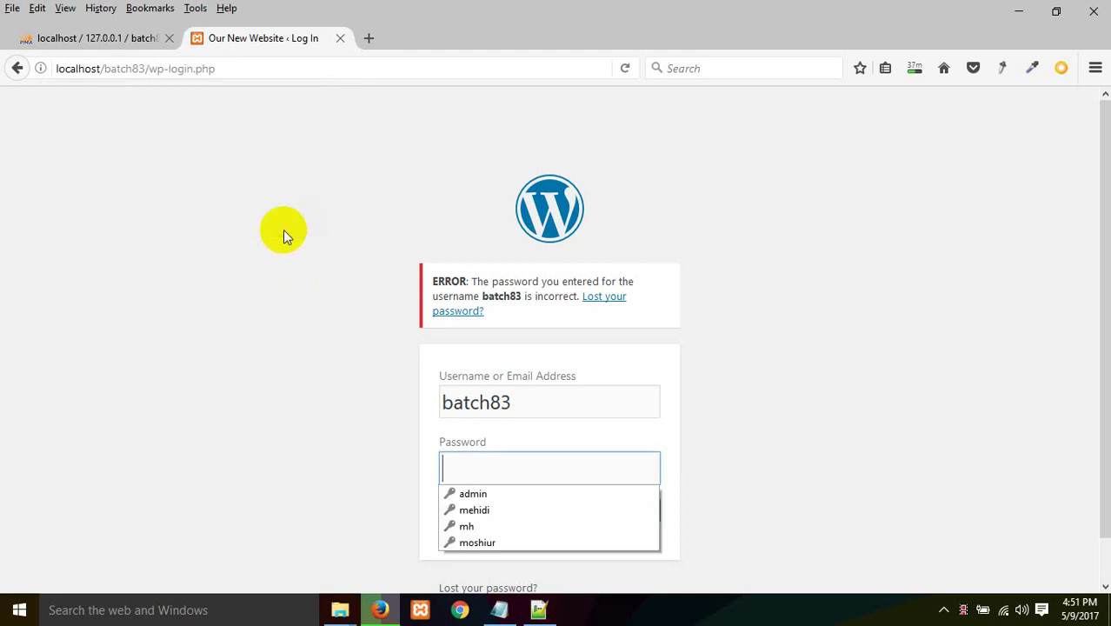
click(130, 47)
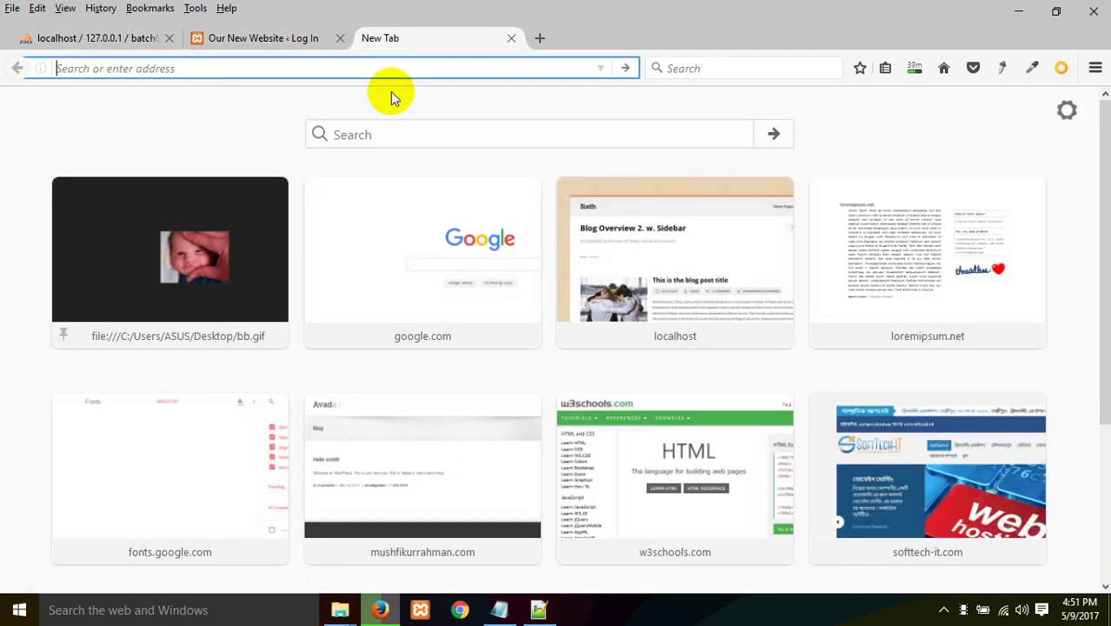
Step: Load localhost/phpmyadmin in a new Firefox tab
click(374, 40)
text(local)
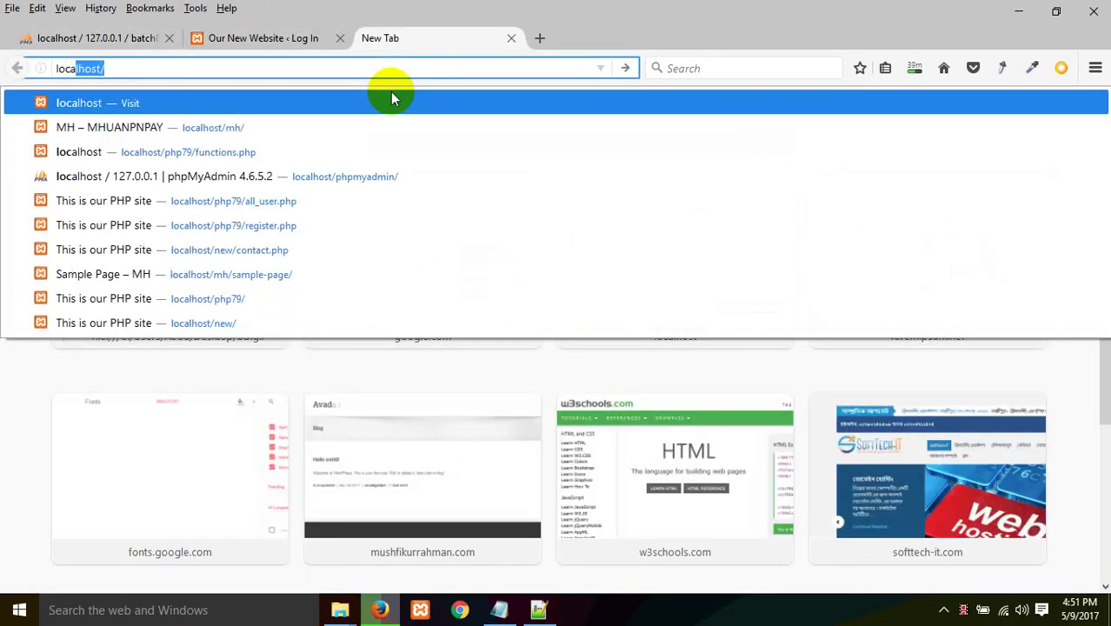
text(host/)
key(Return)
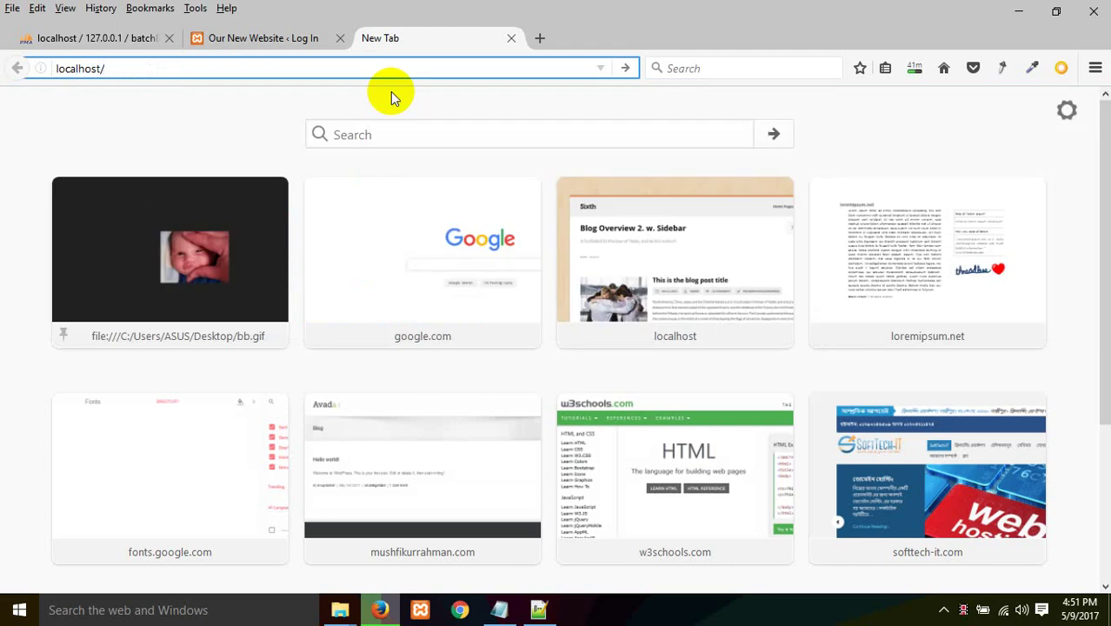
text(phpmy)
key(BackSpace)
key(BackSpace)
key(BackSpace)
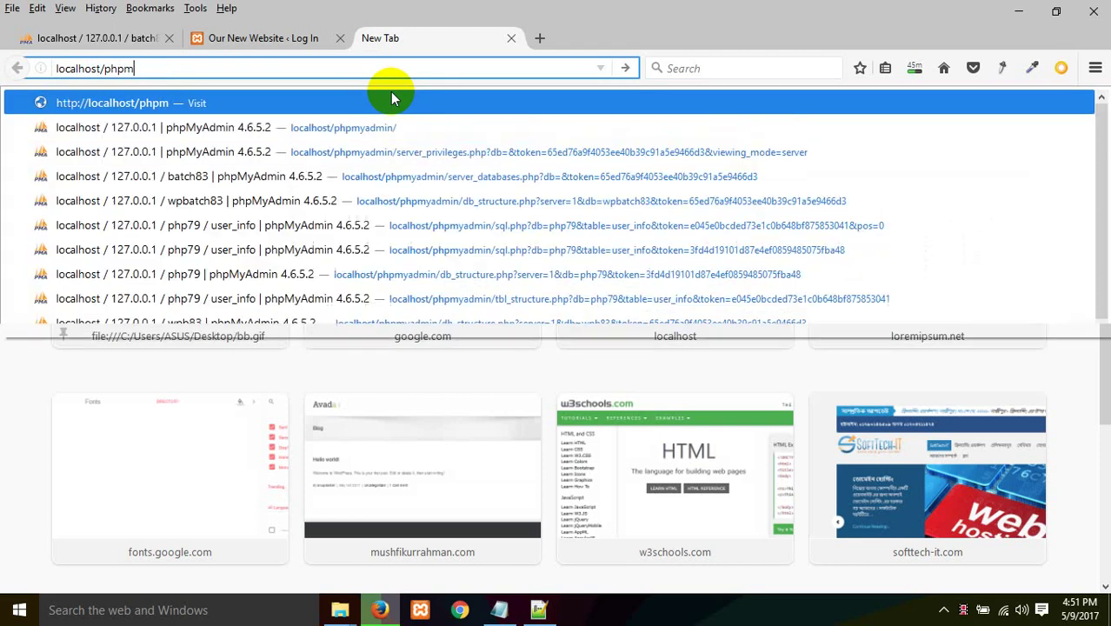
text(my)
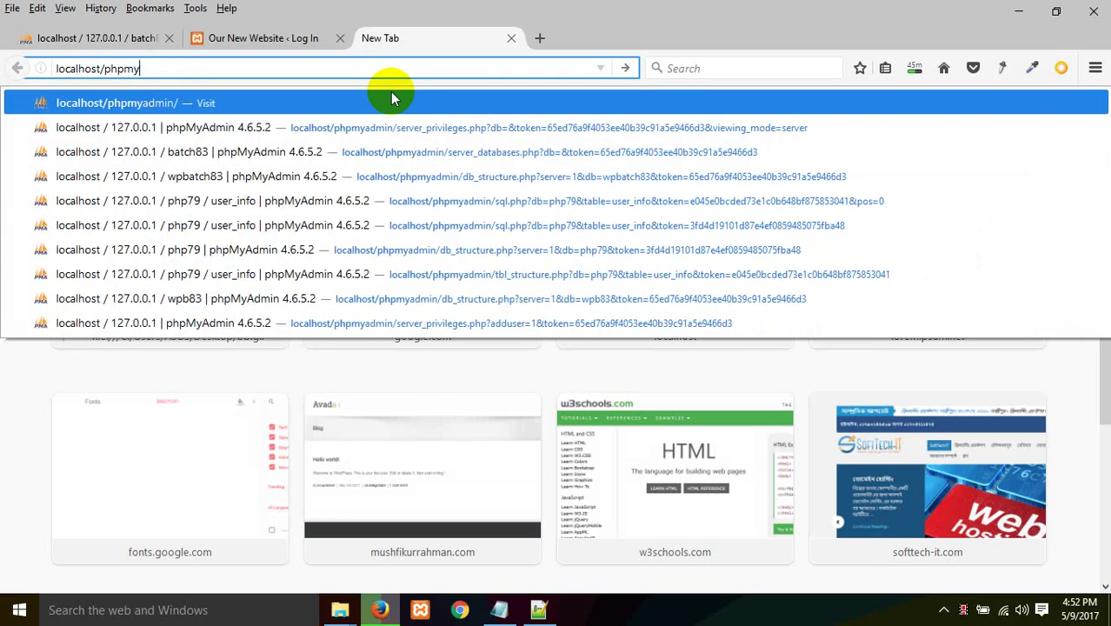
text(admin/)
key(Return)
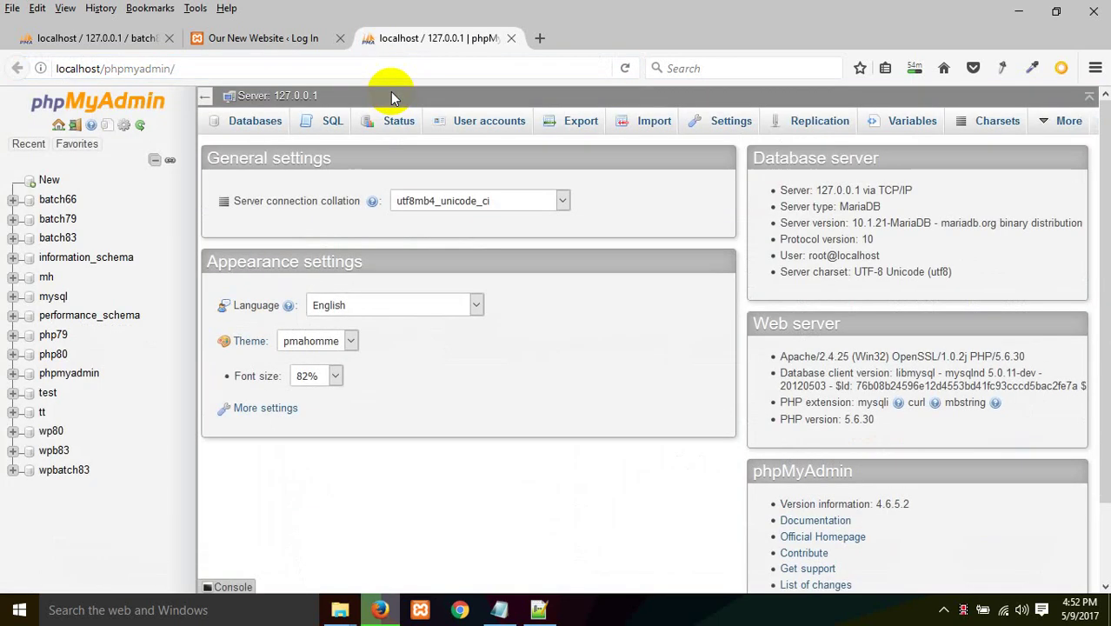
click(292, 45)
click(397, 44)
Step: Browse the wp_users table of the batch83 database to show its user row
click(57, 238)
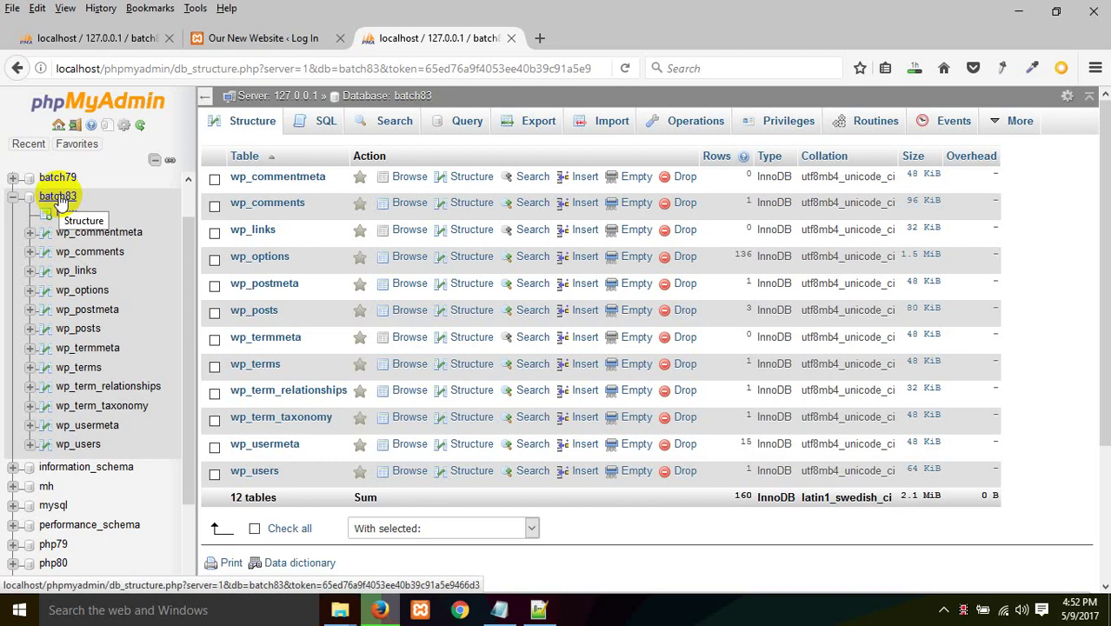
click(279, 467)
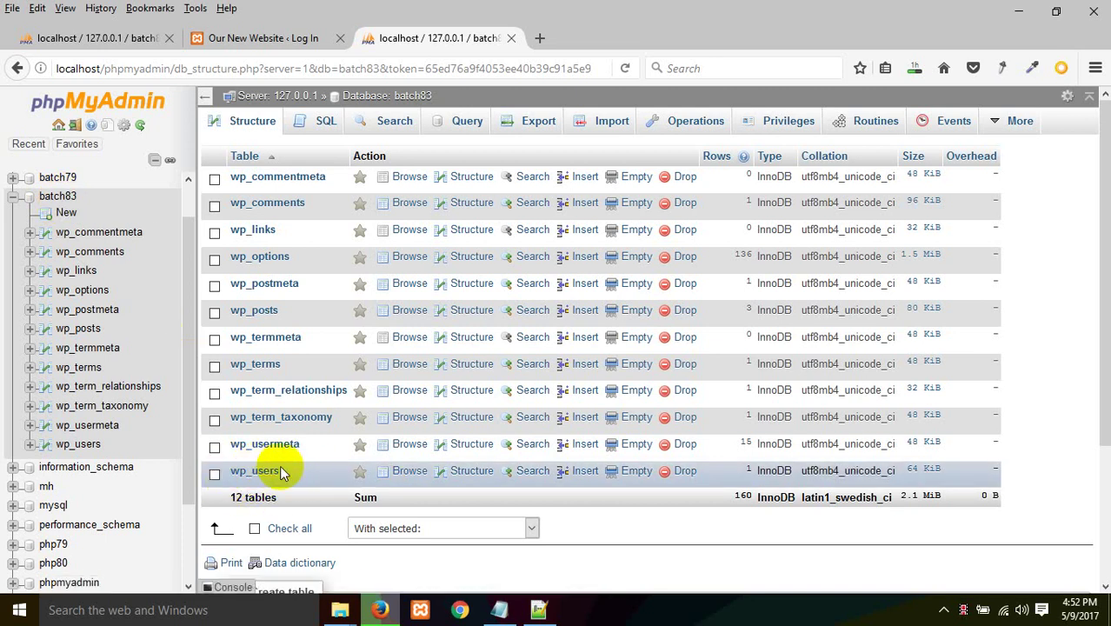
click(278, 471)
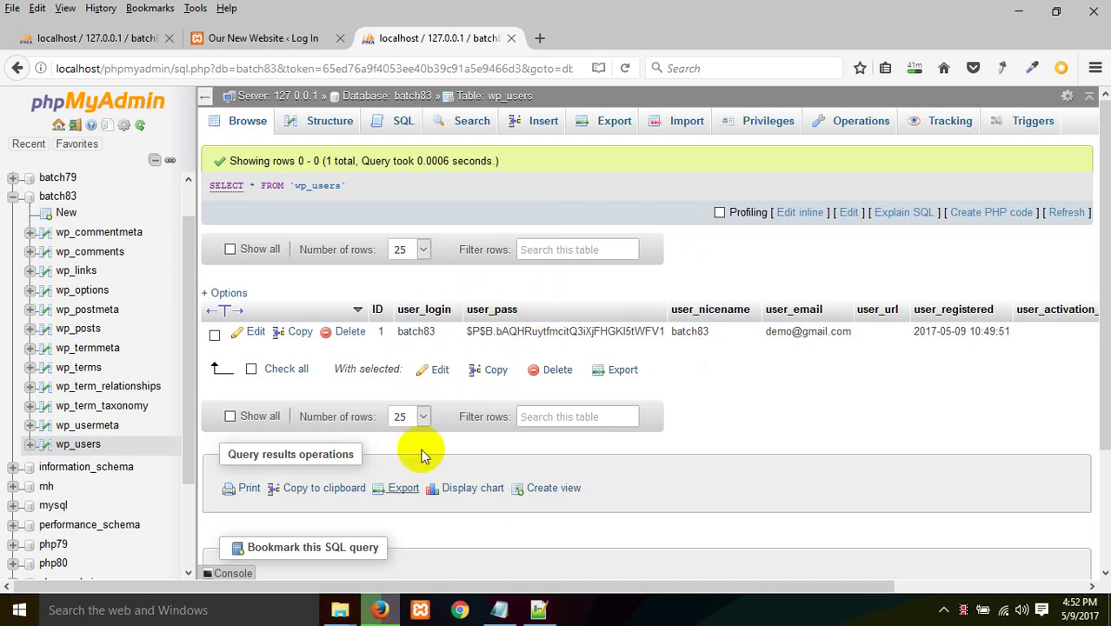
Step: Edit the wp_users row, replacing the stored user_pass hash with a new password
click(607, 415)
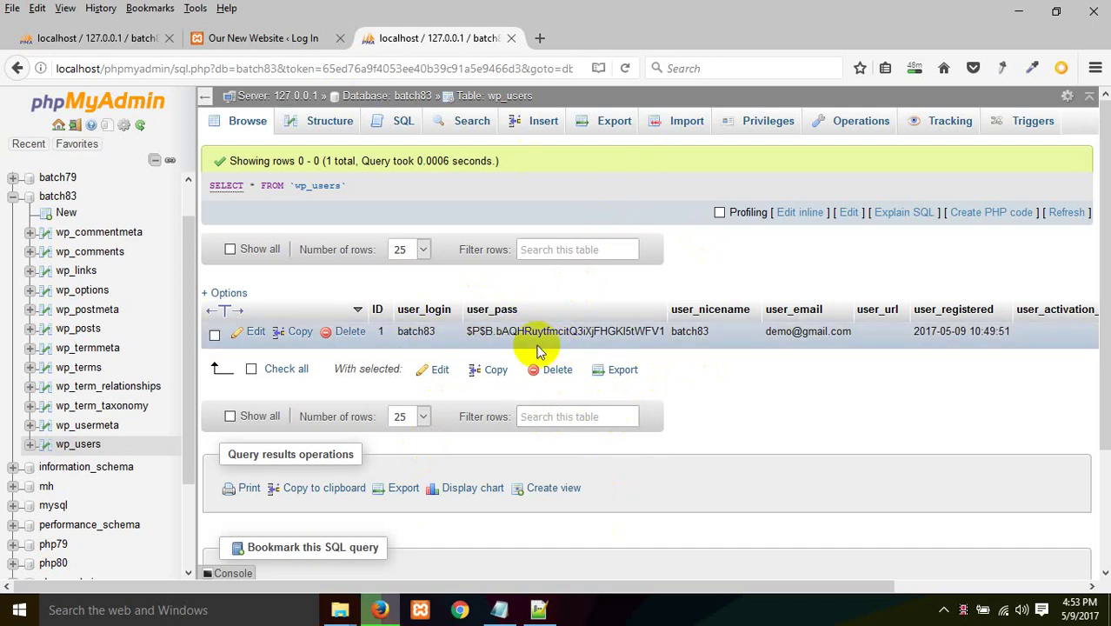
click(253, 336)
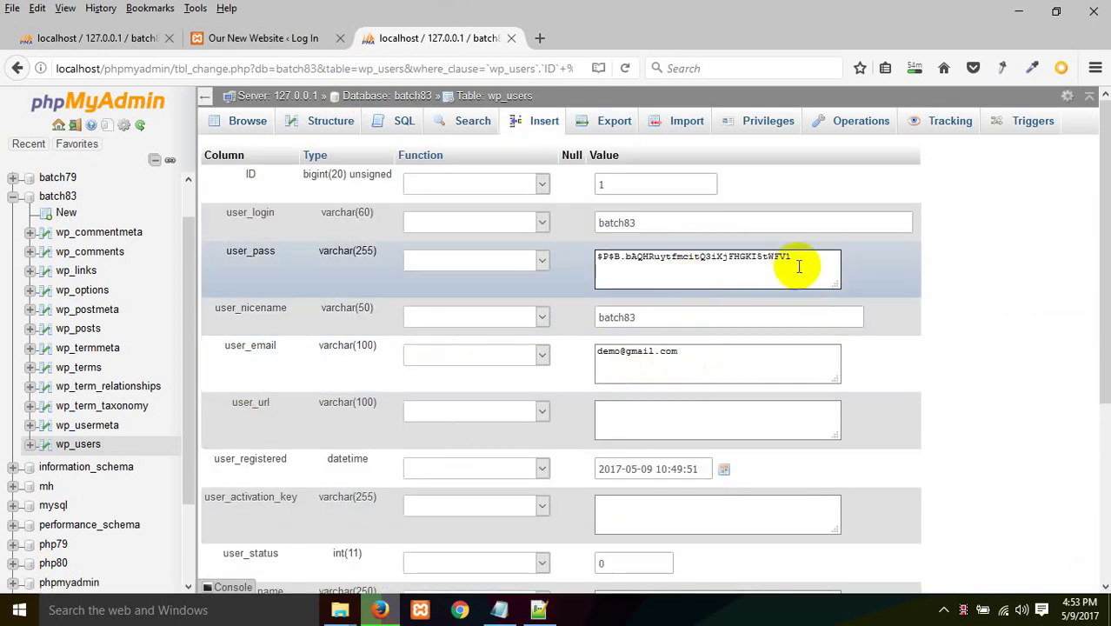
drag(800, 265, 497, 253)
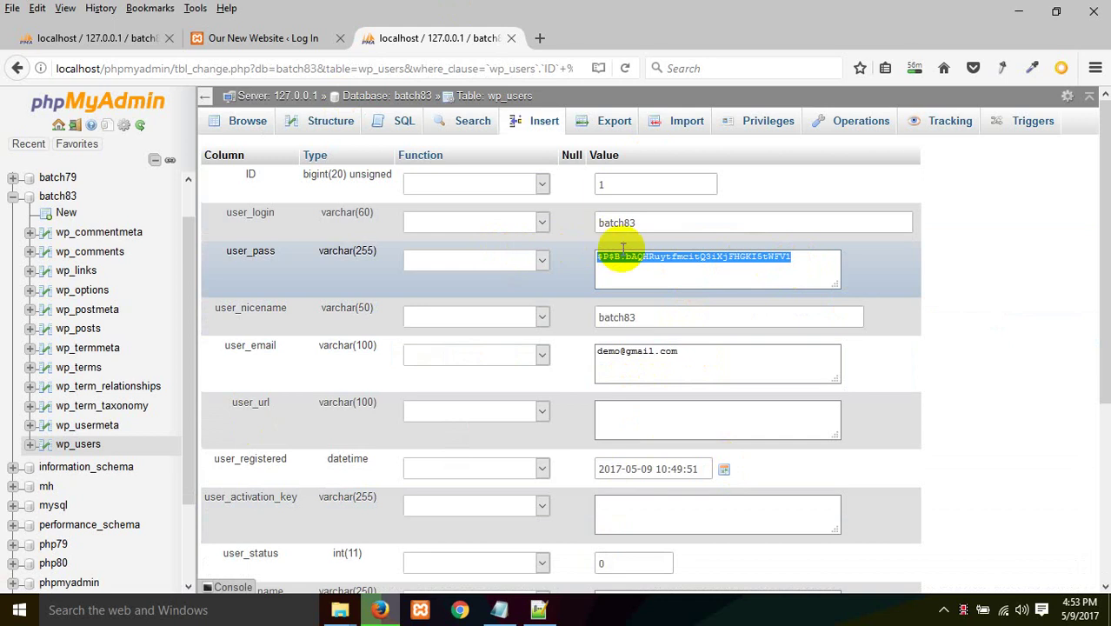
key(BackSpace)
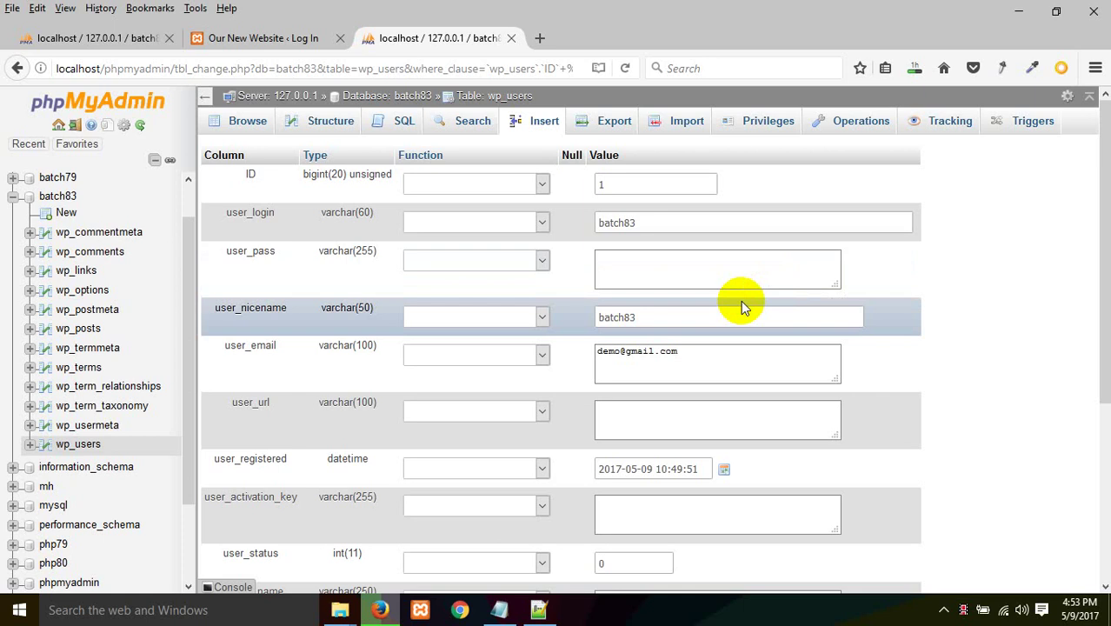
text(asdfg)
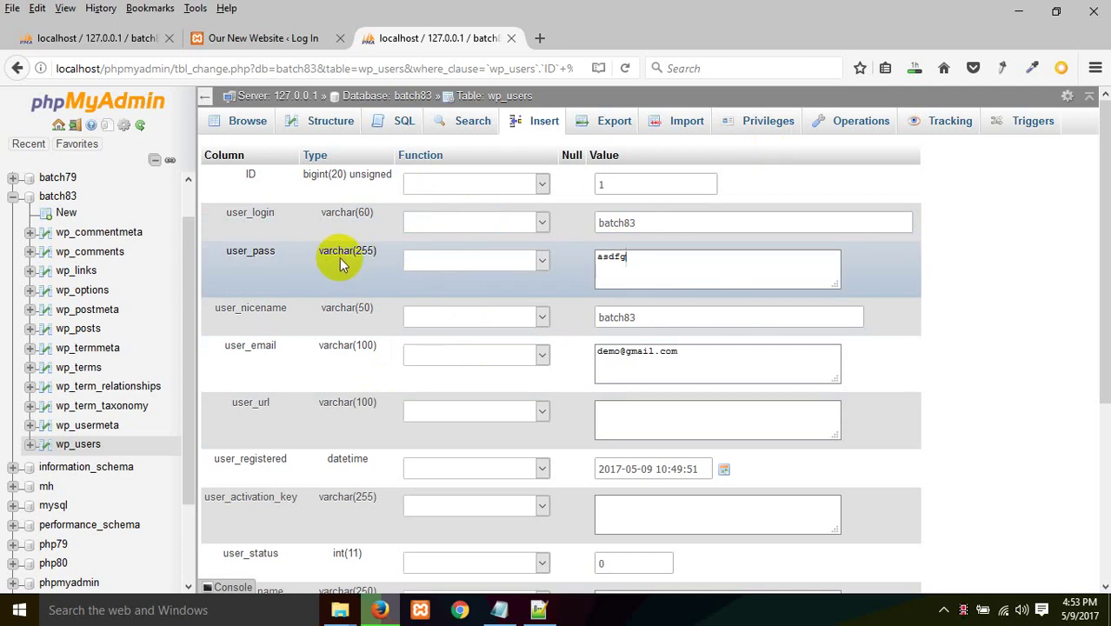
Step: Set the user_pass function to MD5 and save the row
click(481, 263)
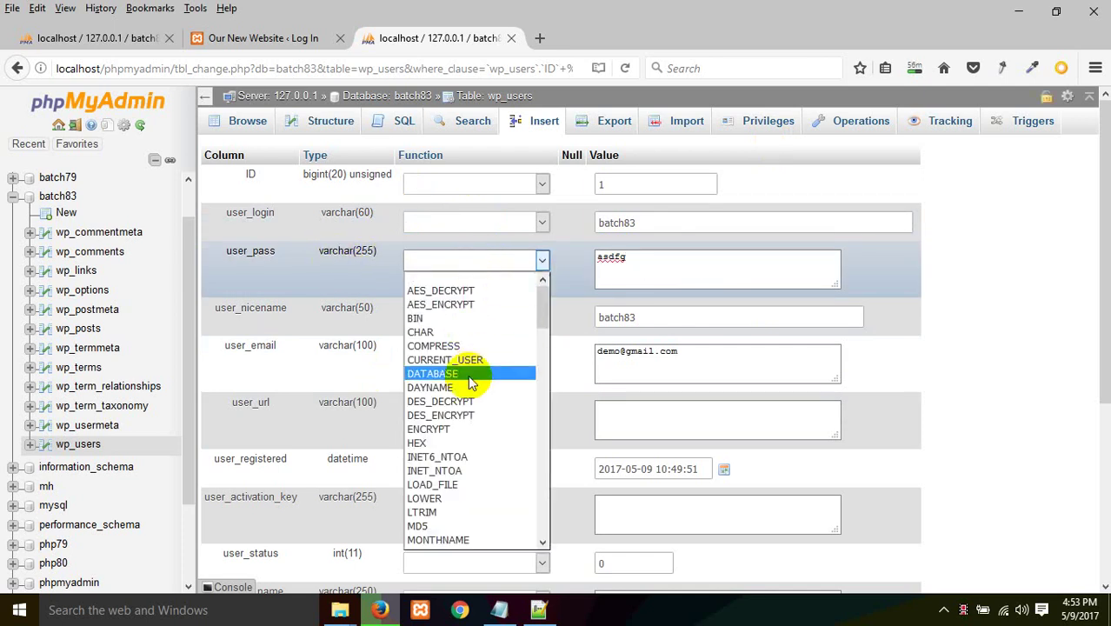
click(419, 527)
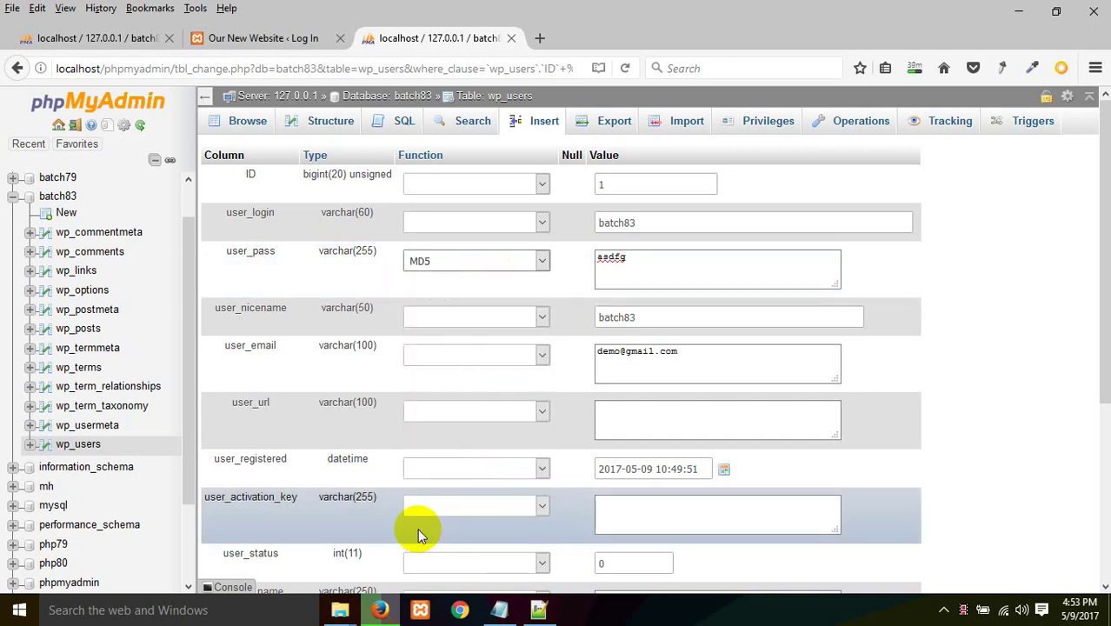
scroll(1021, 291, down, 3)
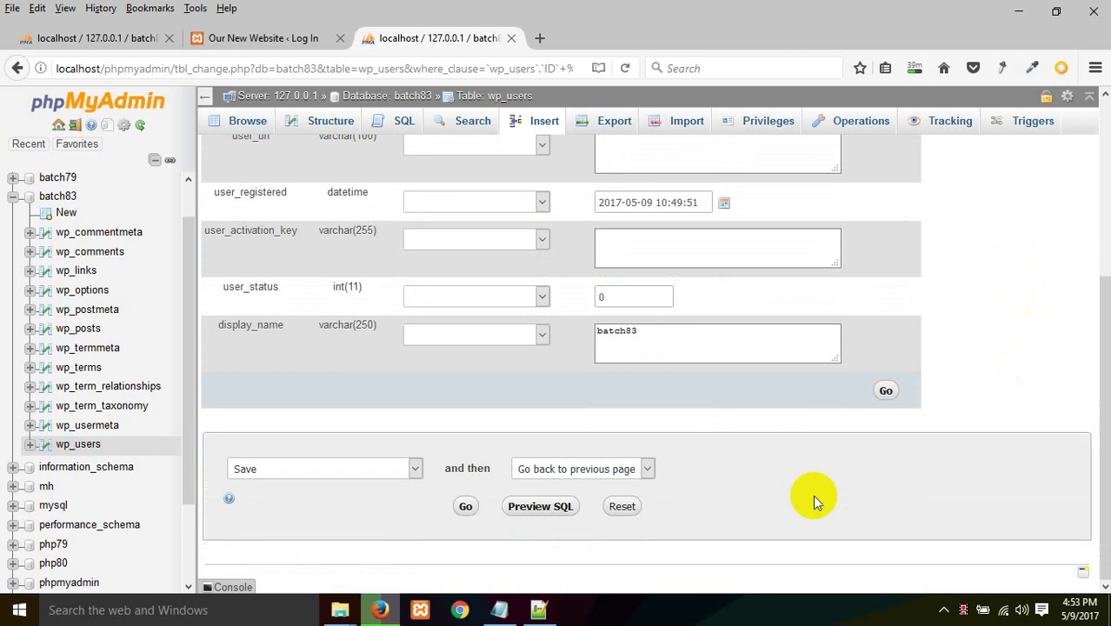
click(888, 390)
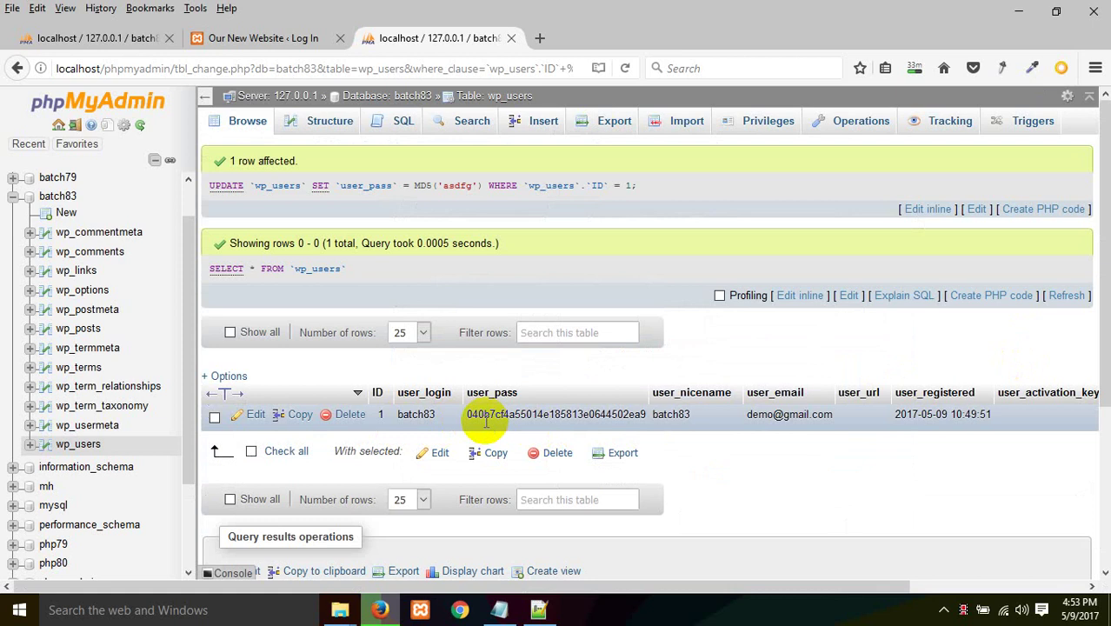
Step: Sign in on the WordPress login page with the new password, declining Firefox's save-login prompt
click(304, 39)
click(565, 451)
click(541, 453)
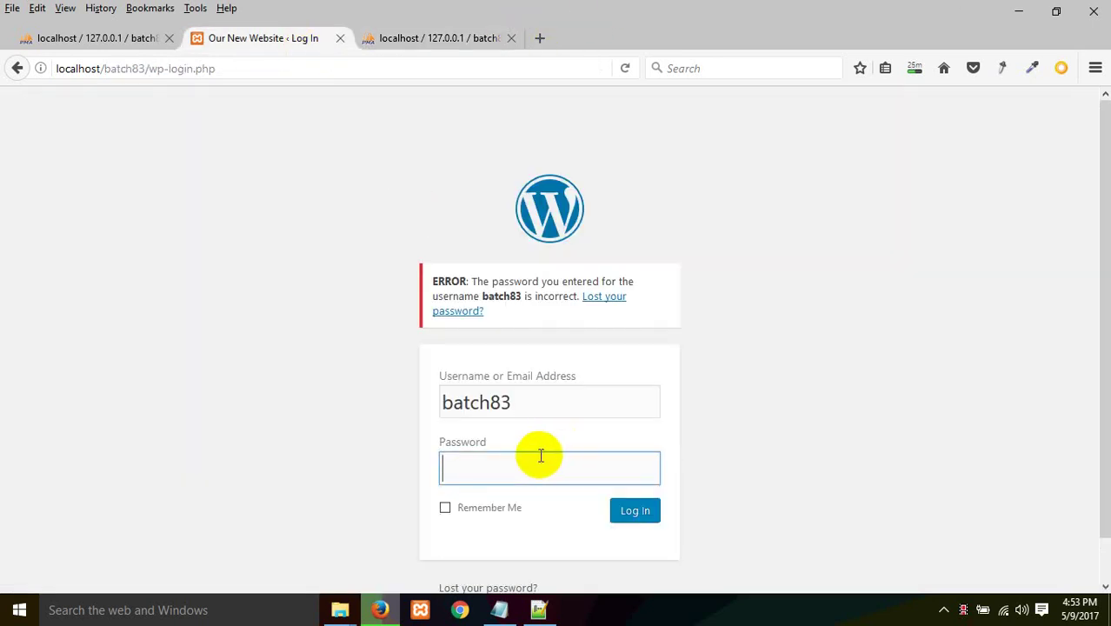
text(12345)
key(Return)
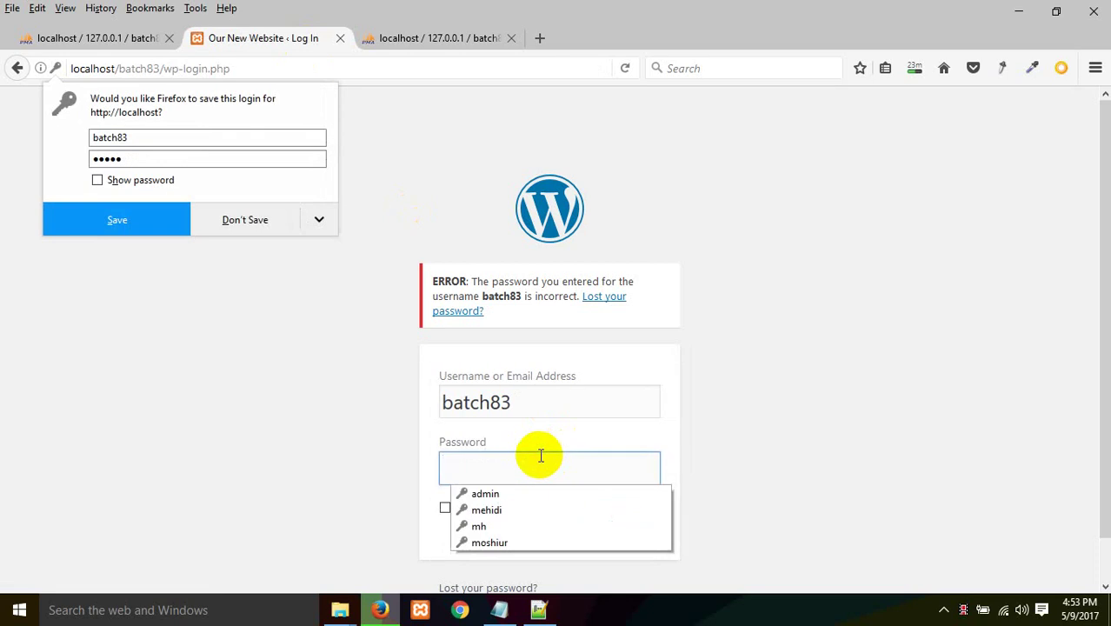
text(•)
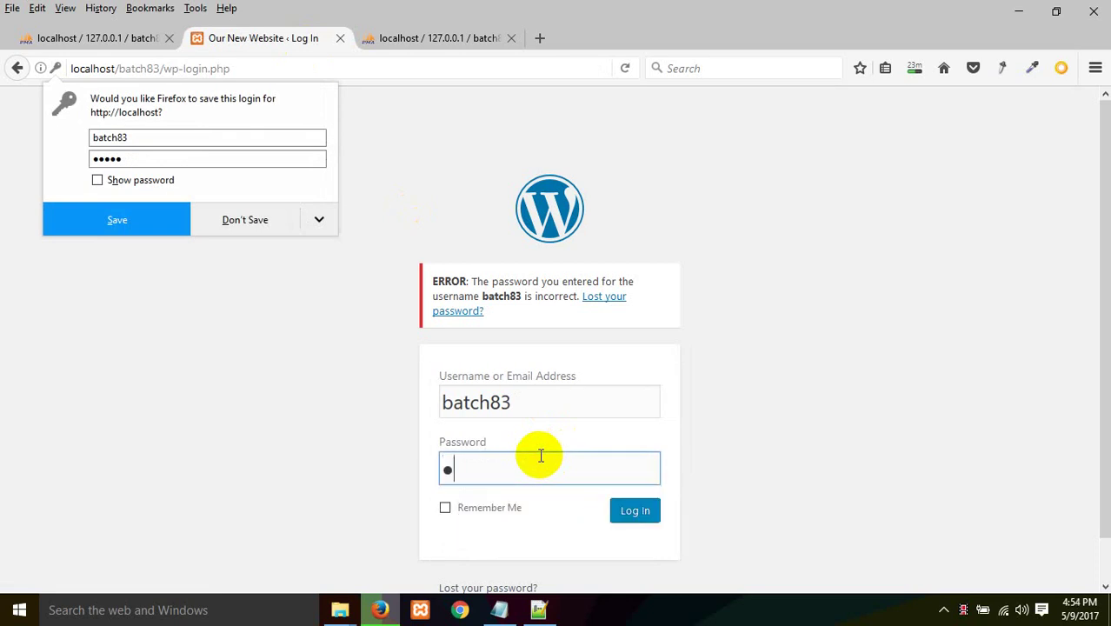
key(Return)
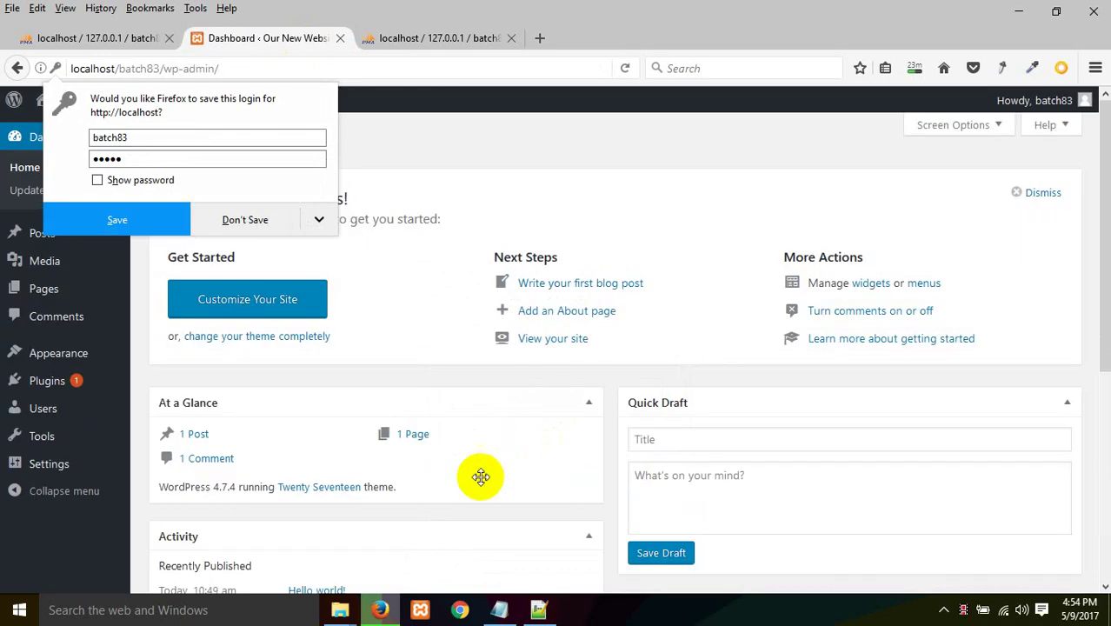
click(246, 219)
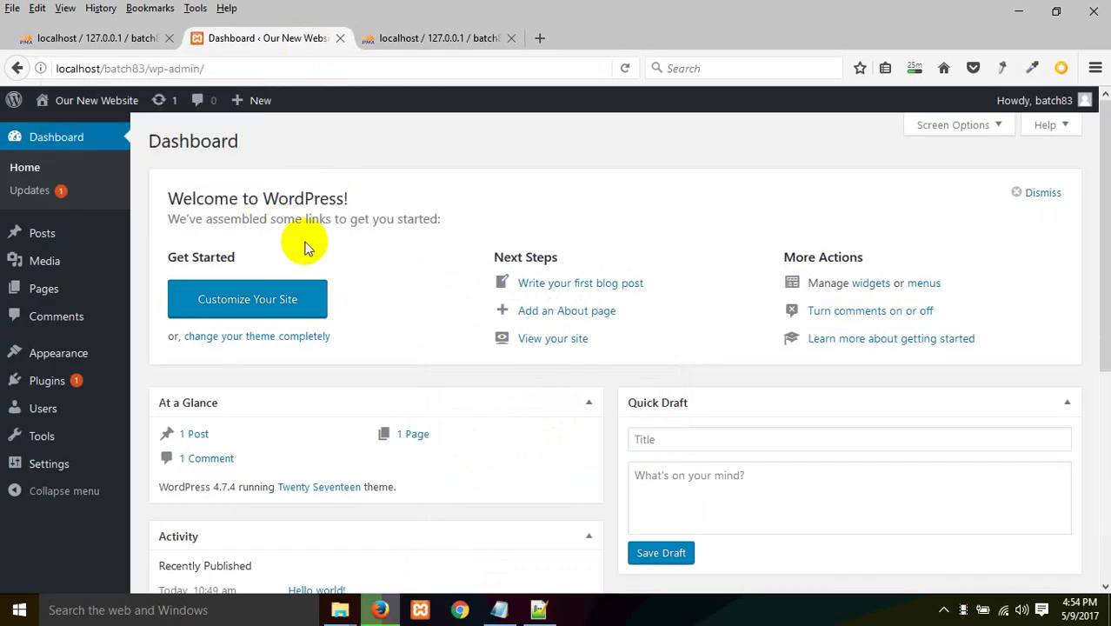
Step: Reopen the wp_users row for editing and pick MD5 as the user_pass function
click(421, 38)
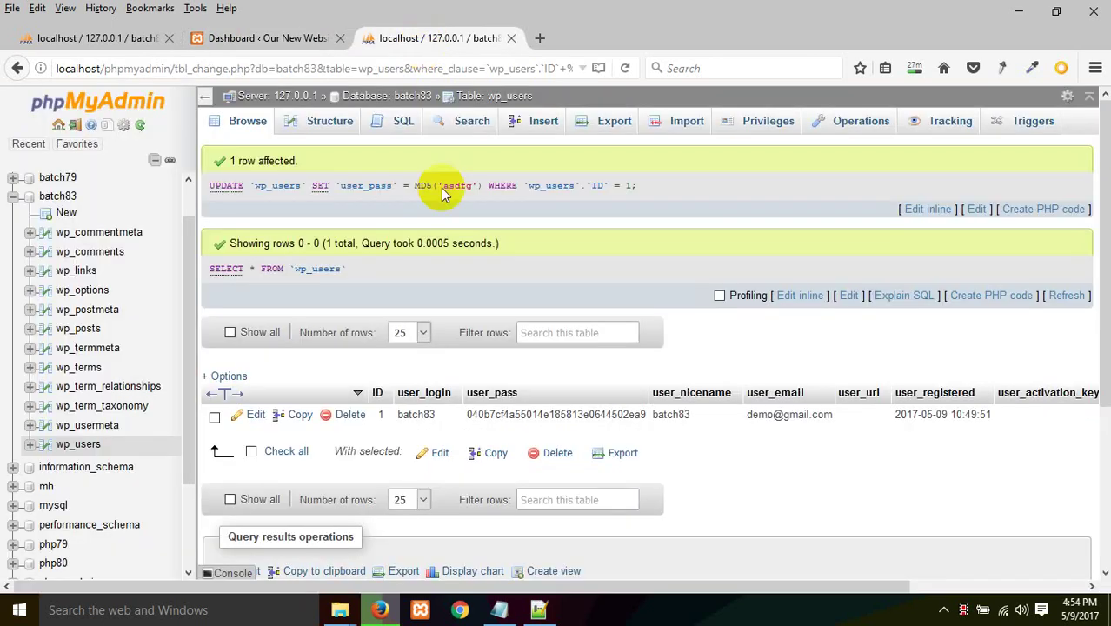
click(254, 416)
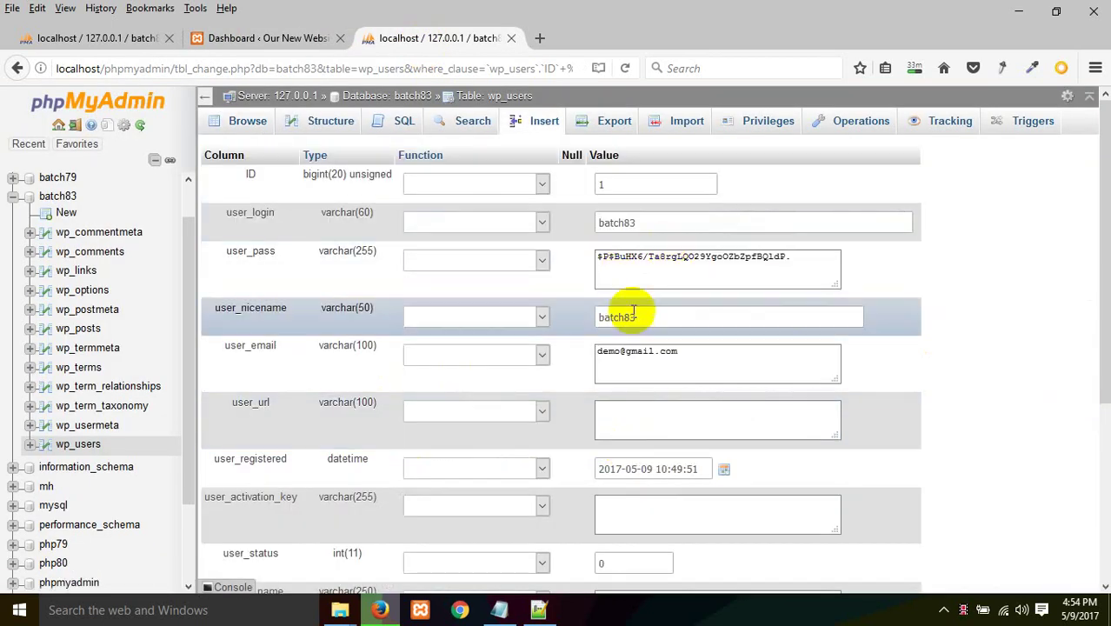
click(438, 259)
click(438, 292)
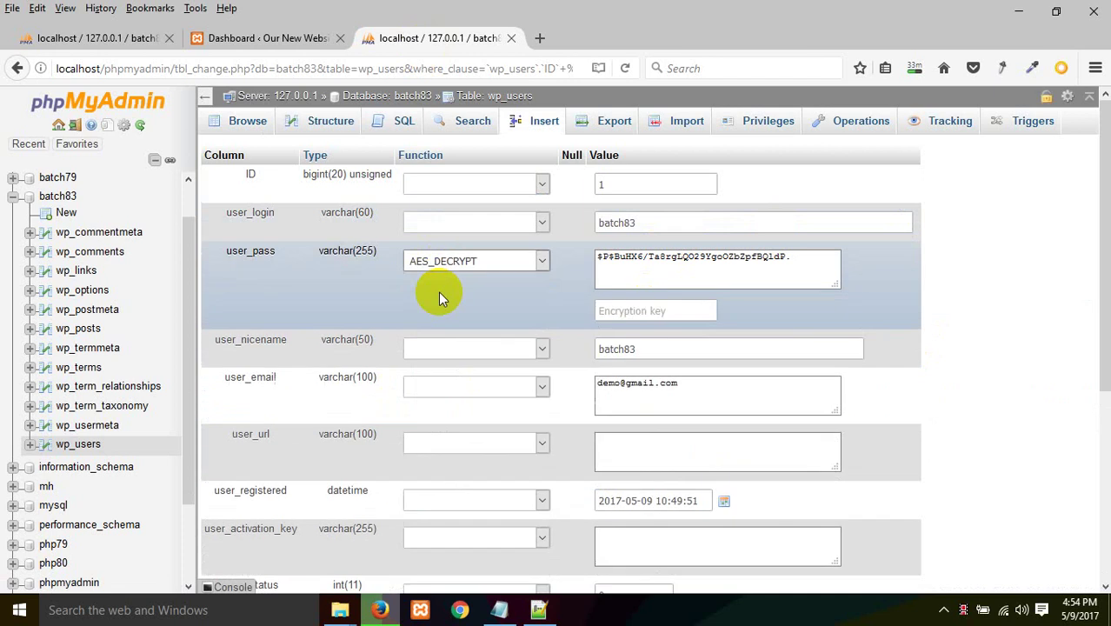
click(465, 260)
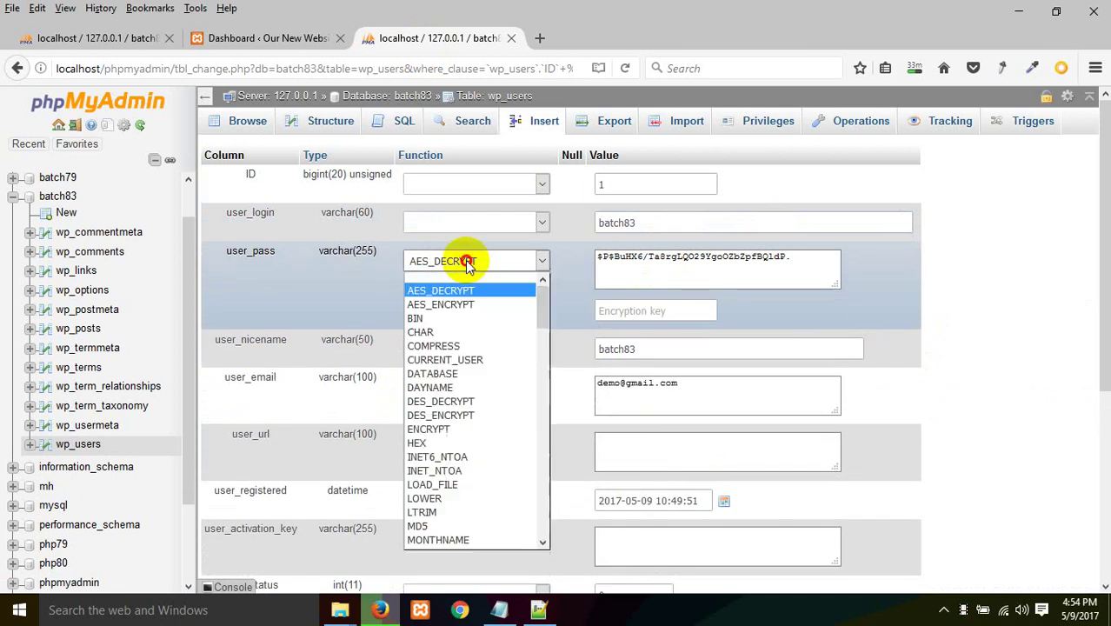
click(454, 331)
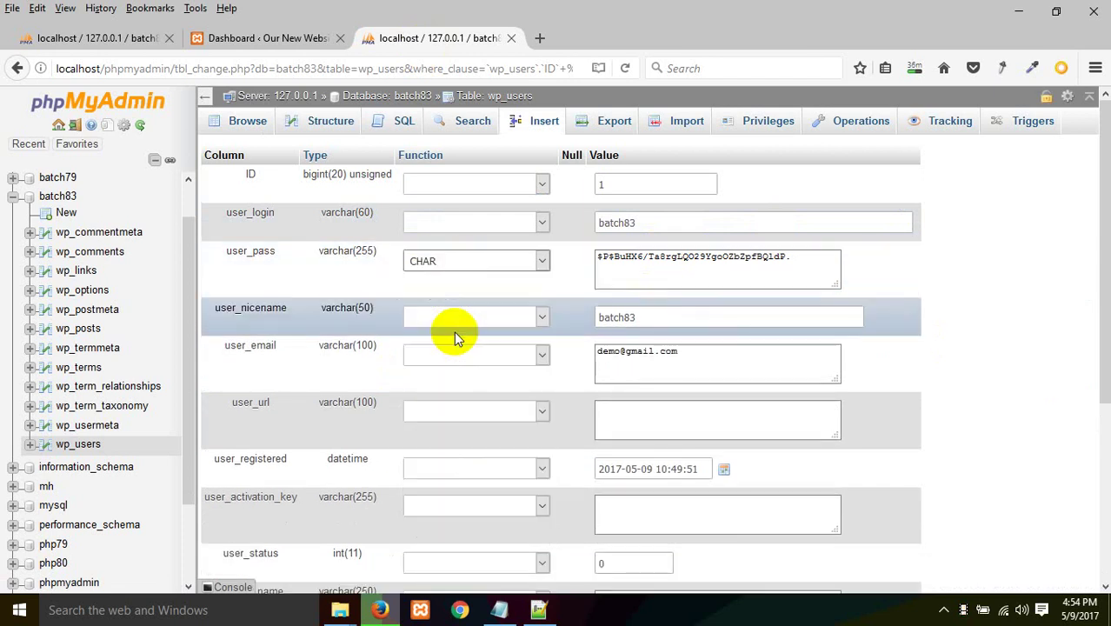
click(460, 265)
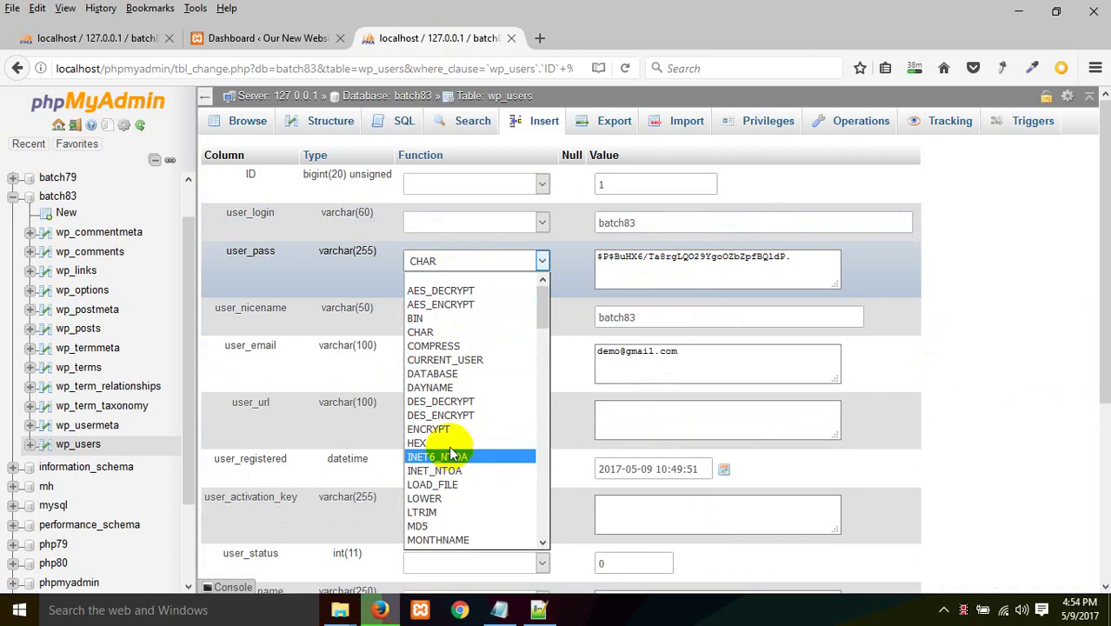
click(449, 525)
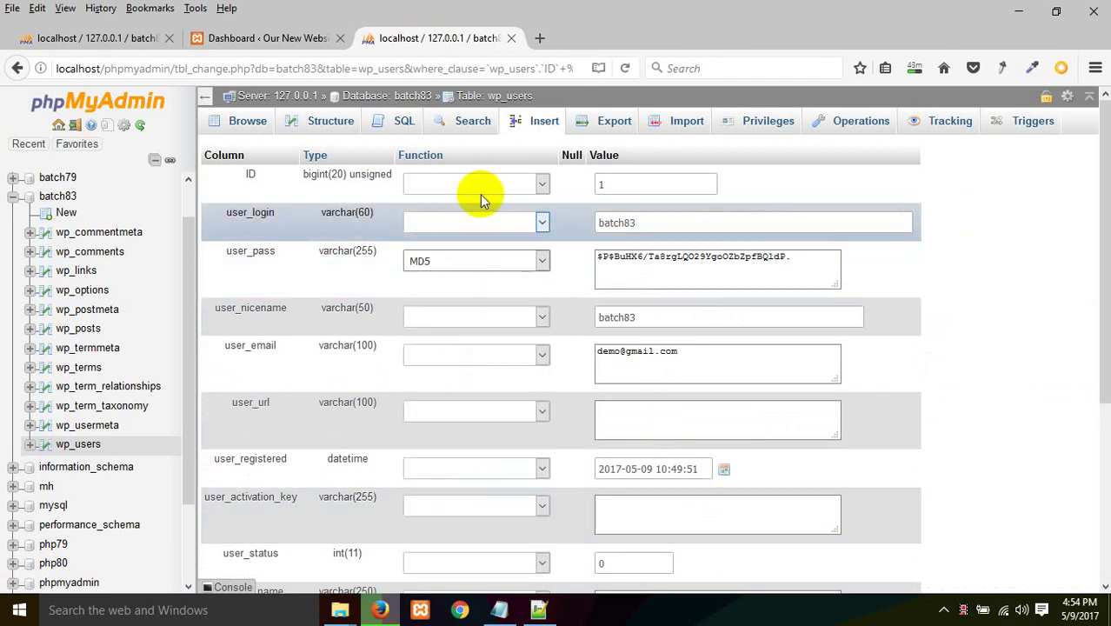